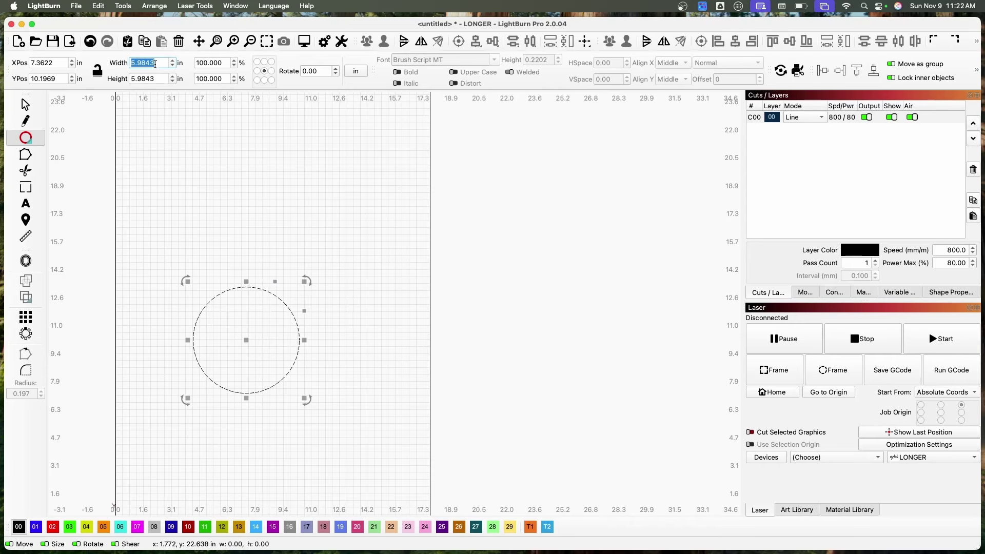
Set the circle's width and height to 4 in.
scroll(155, 64, up, 1)
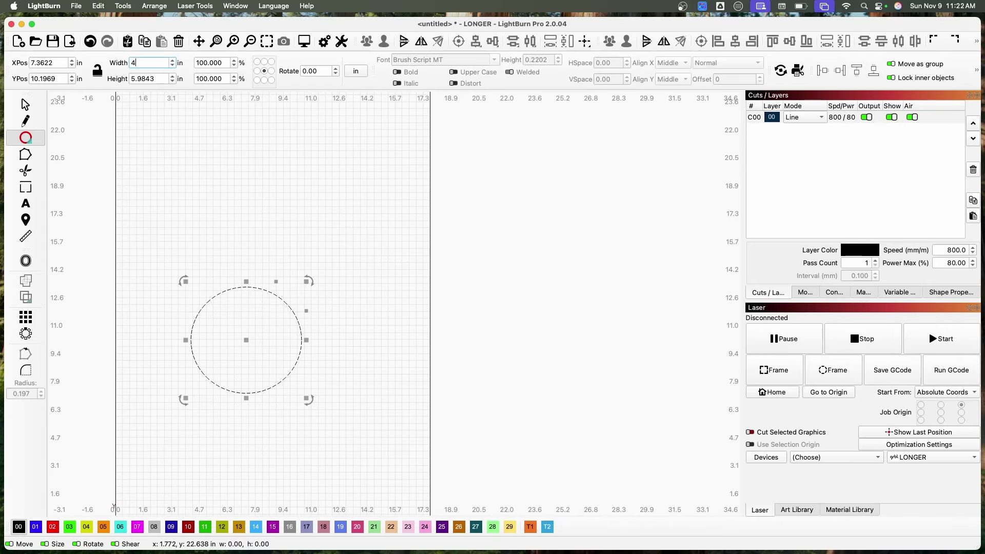
key(Tab)
text(4)
key(Tab)
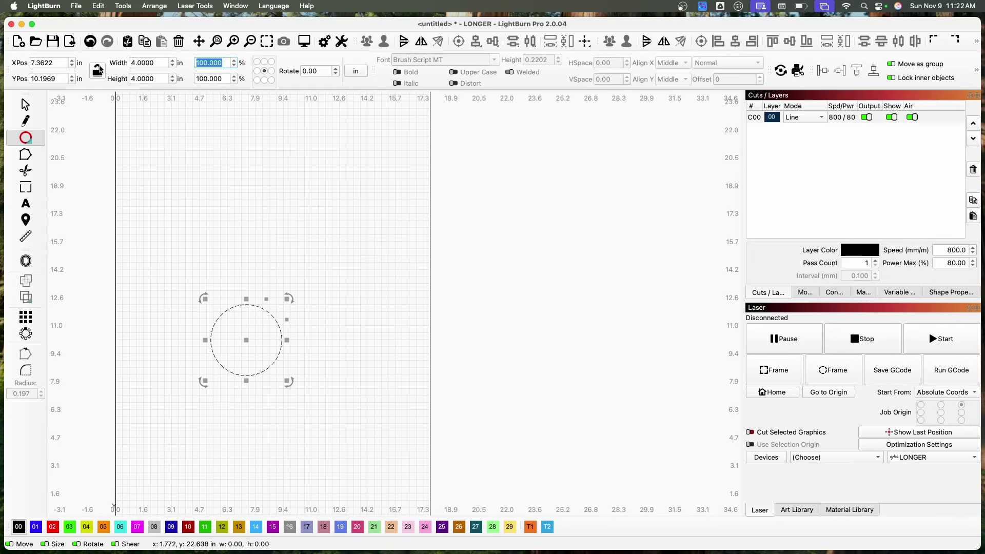
click(308, 328)
scroll(257, 358, up, 5)
scroll(249, 291, down, 1)
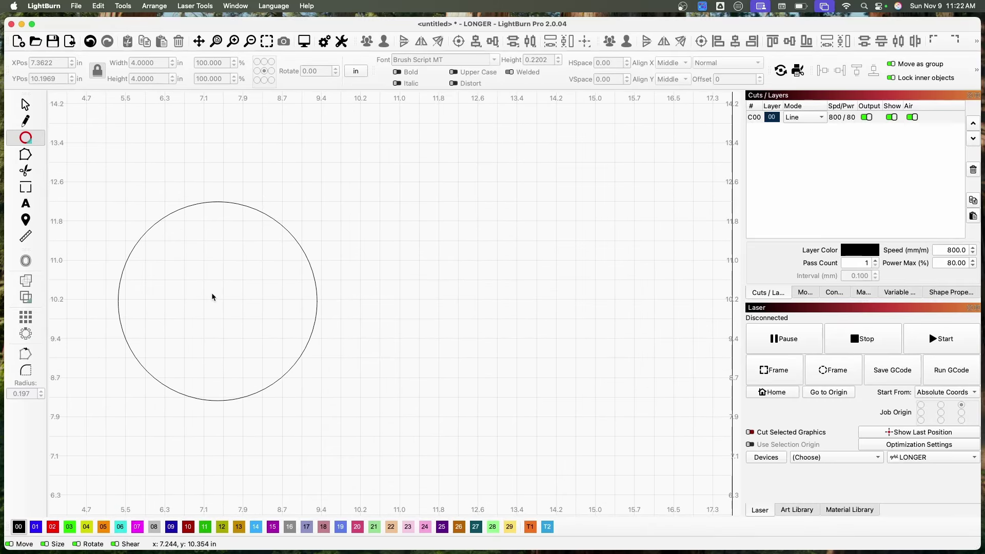
Offset the 4 in circle inward by 0.125 in with a bevel corner style, keeping the original.
click(150, 225)
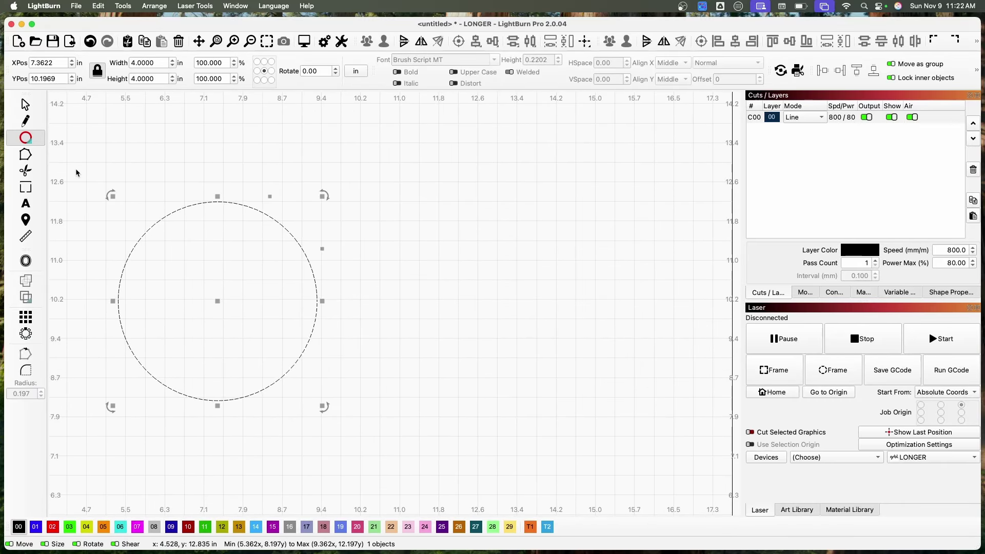
key(Escape)
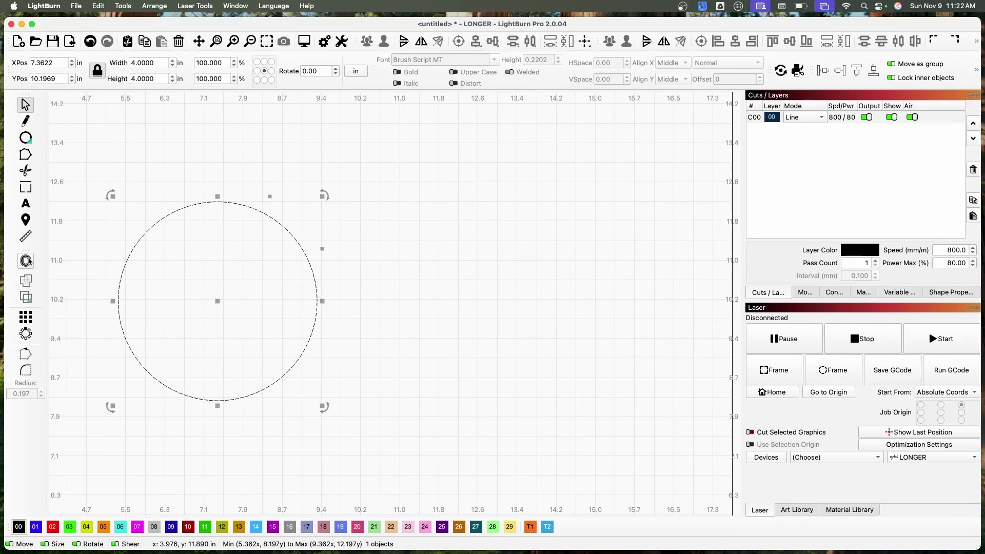
click(27, 261)
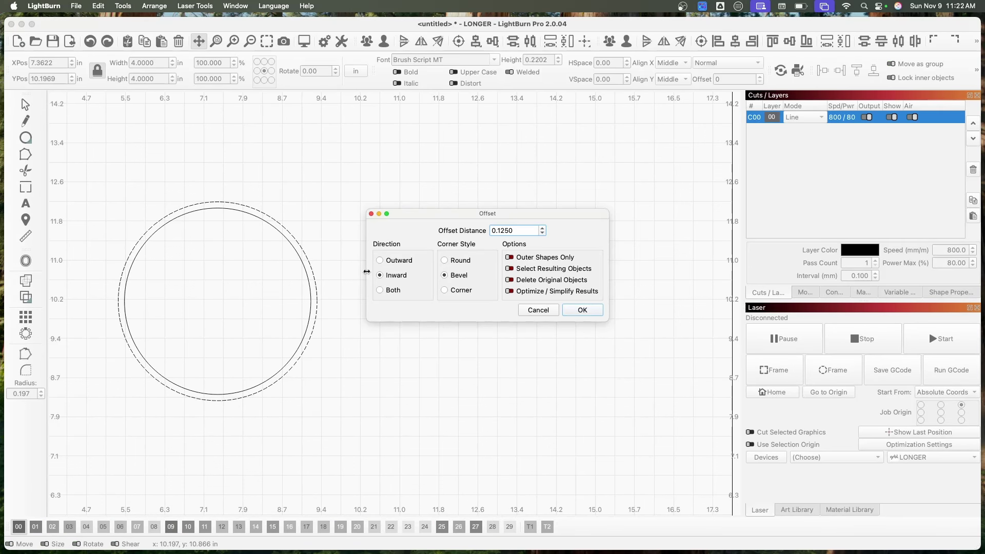
click(583, 310)
click(344, 314)
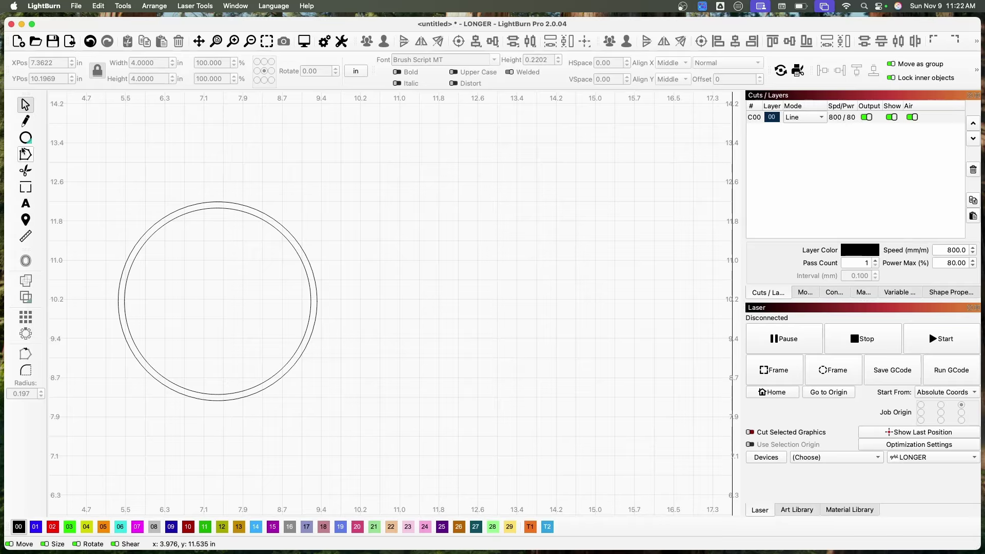
Add the text "2025" in Bauhaus 93 near the top inside the circles and enlarge it to about 1.13 in wide.
click(27, 203)
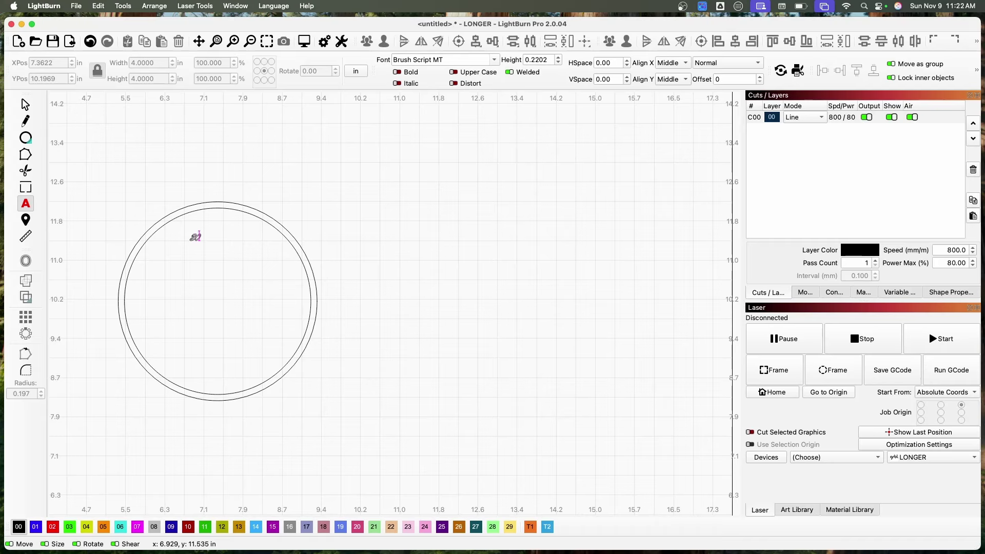
click(494, 61)
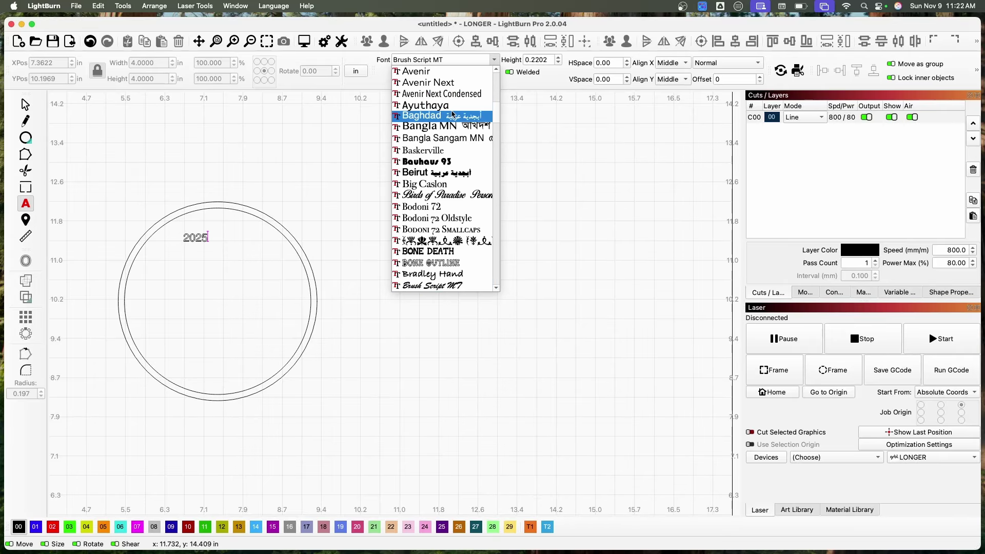
click(430, 161)
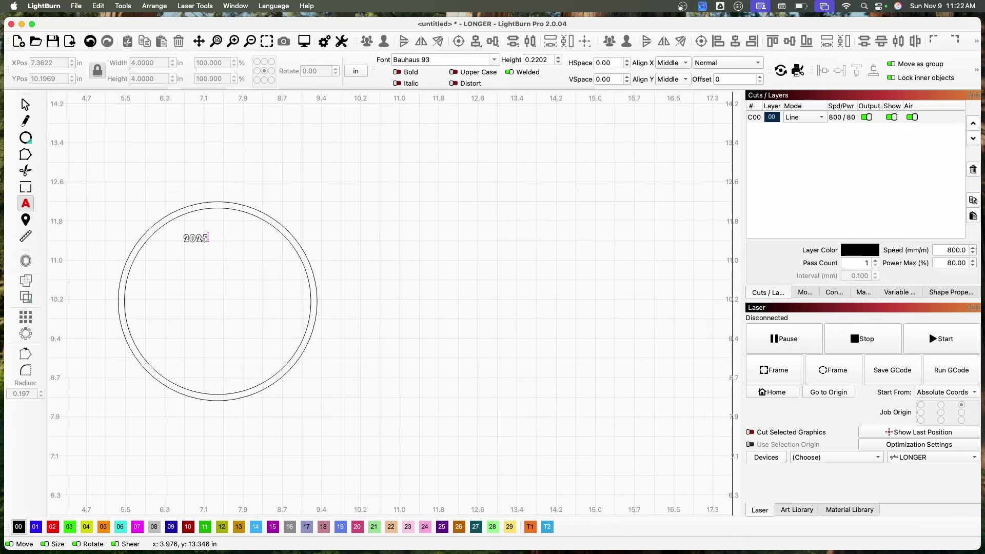
key(Escape)
drag(213, 248, 245, 252)
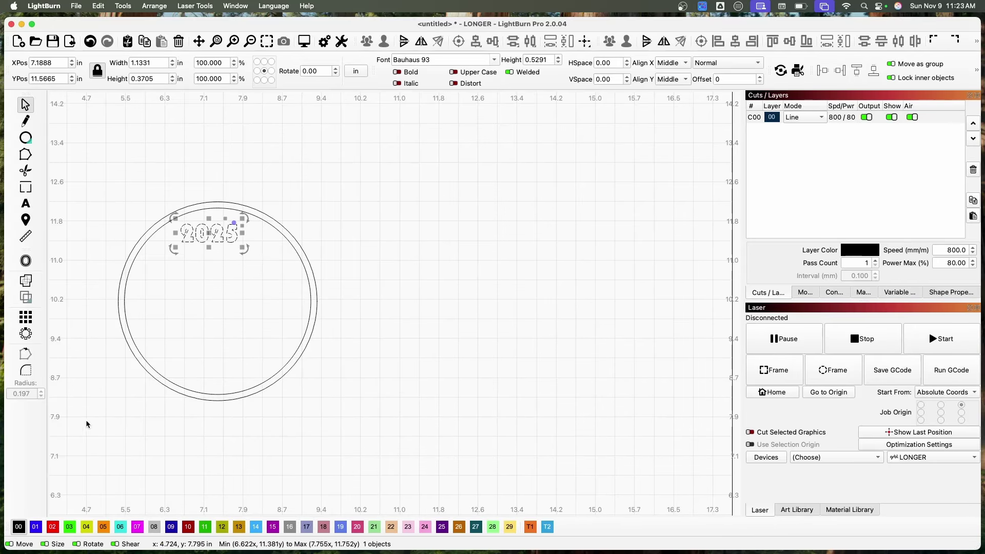
Assign the "2025" text to layer 01 and set that layer's mode to Line.
click(37, 527)
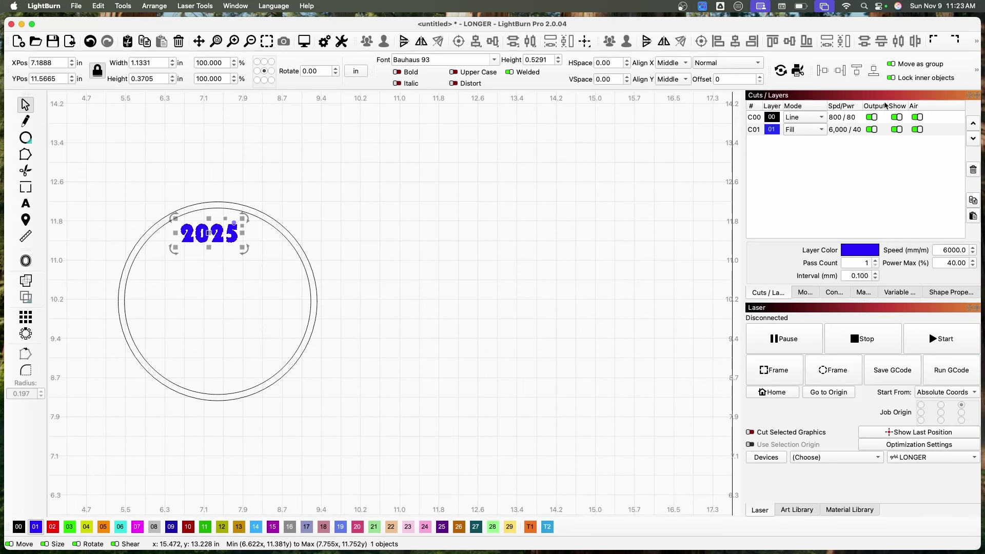
click(823, 131)
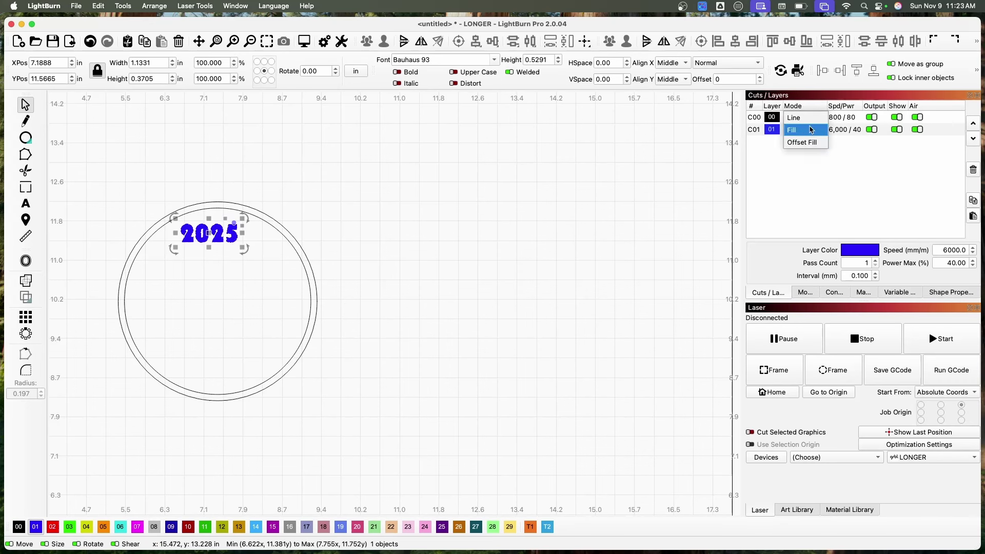
click(801, 117)
Center the "2025" text horizontally with both circles by aligning their centers vertically.
drag(217, 234, 225, 236)
drag(295, 179, 147, 266)
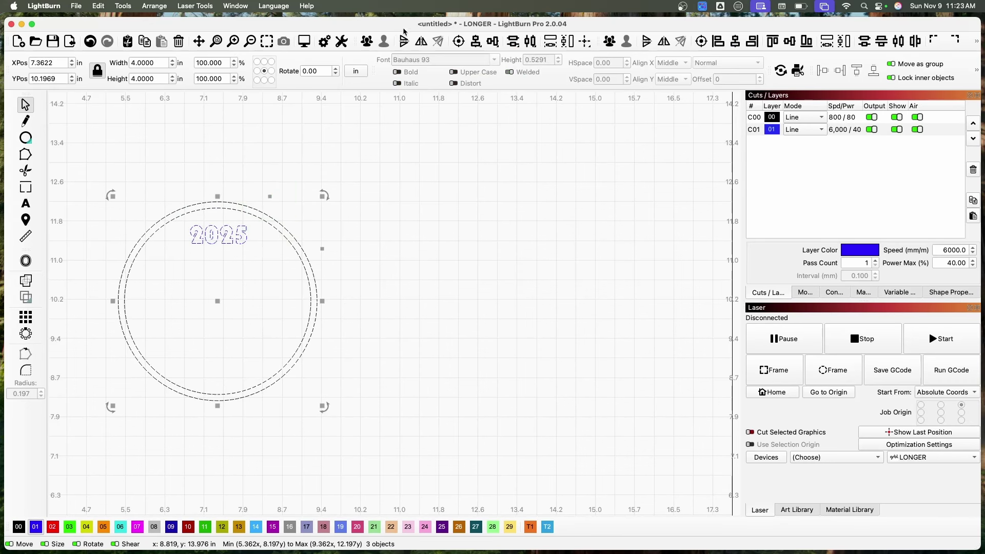
click(481, 45)
click(490, 61)
click(435, 129)
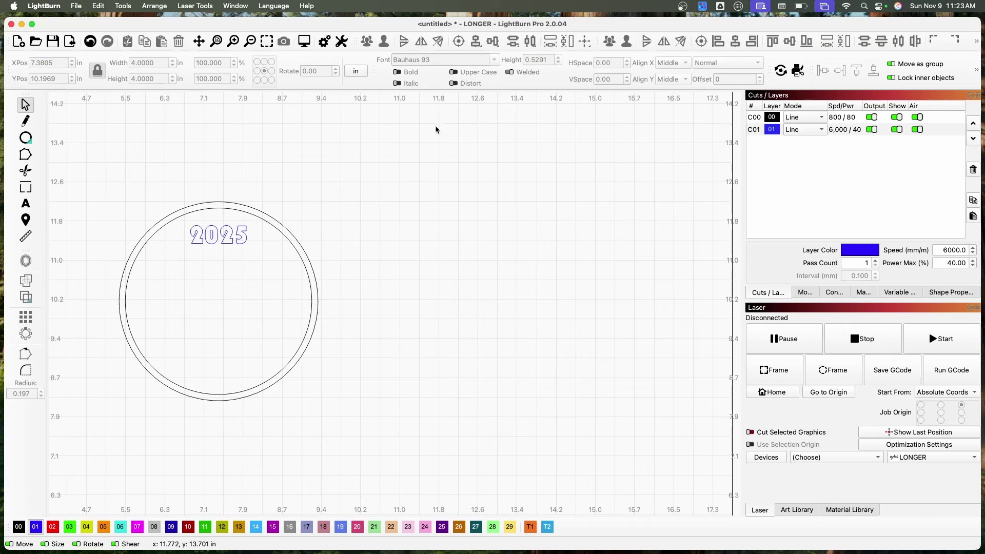
Add the text "Merry Christmas" below "2025" in the Birds of Paradise Personal use font.
click(216, 238)
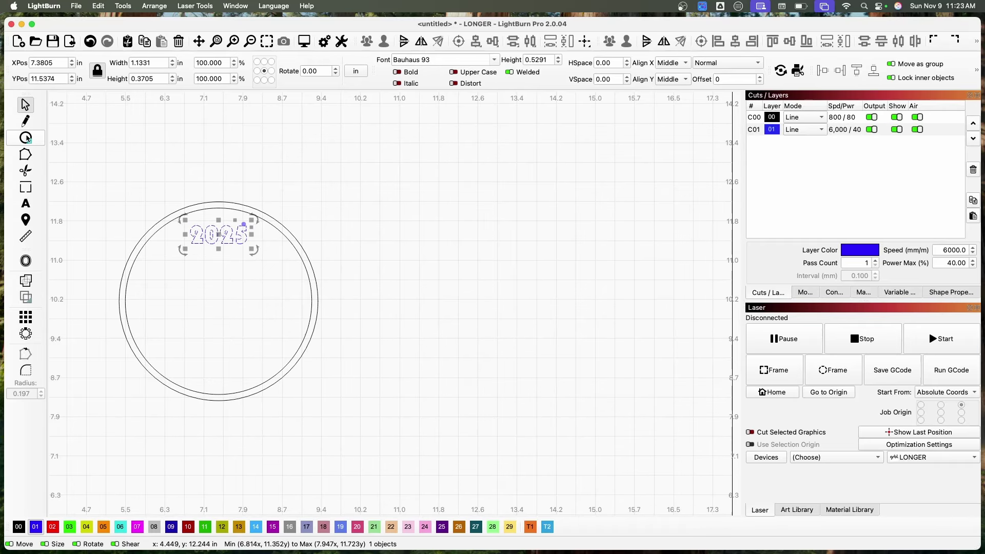
click(25, 204)
click(188, 266)
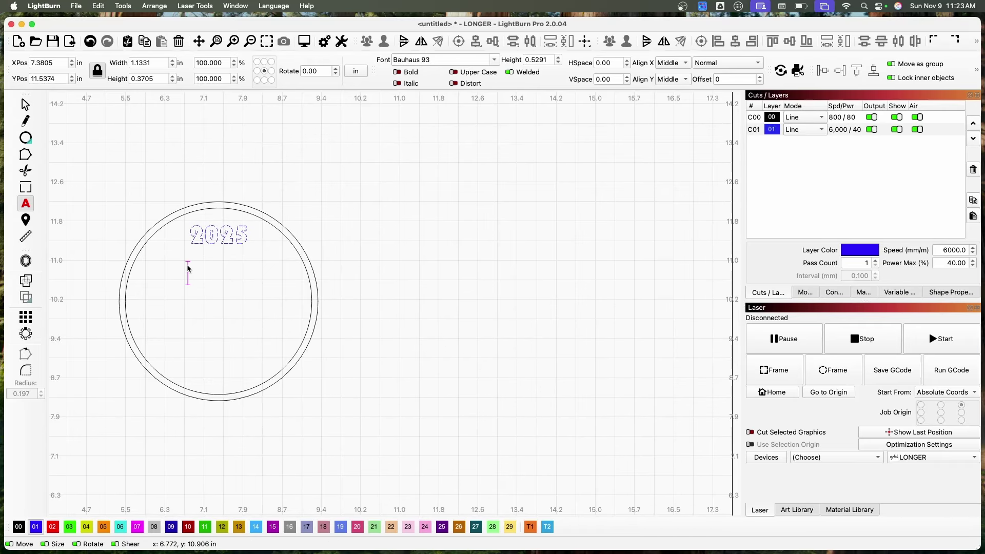
text(Merry Christmas)
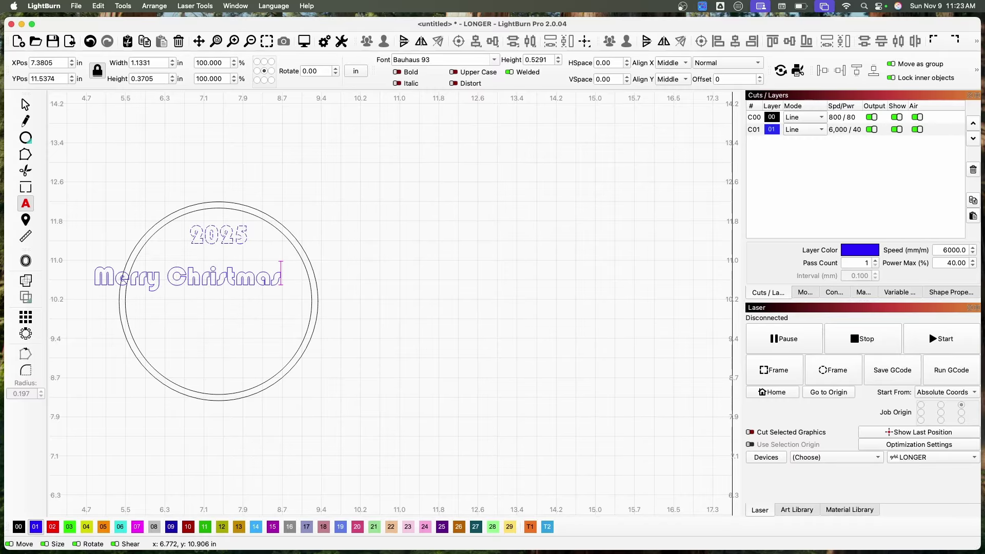
click(496, 60)
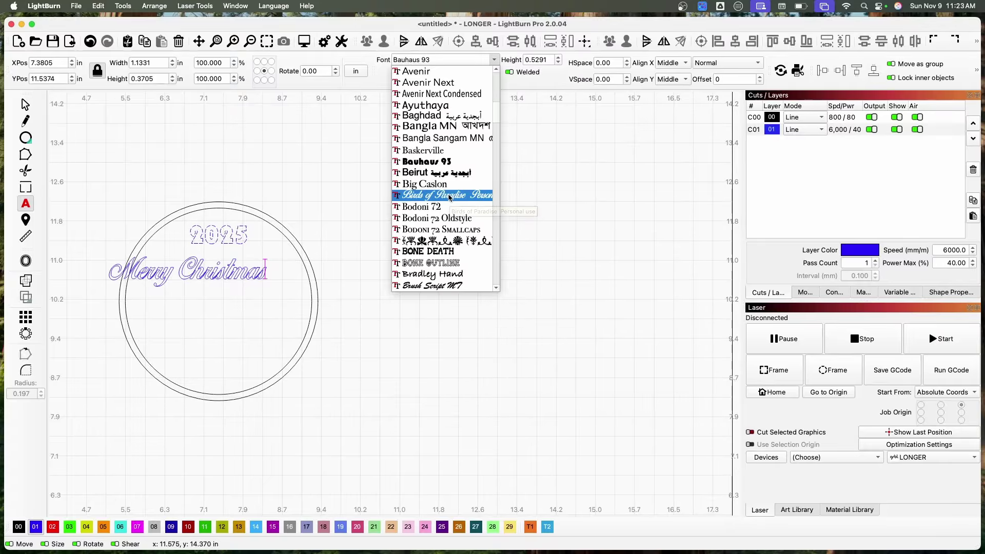
click(449, 196)
Position "Merry Christmas" directly beneath "2025" and shrink it to about 2.46 in wide.
click(25, 105)
drag(206, 272, 231, 260)
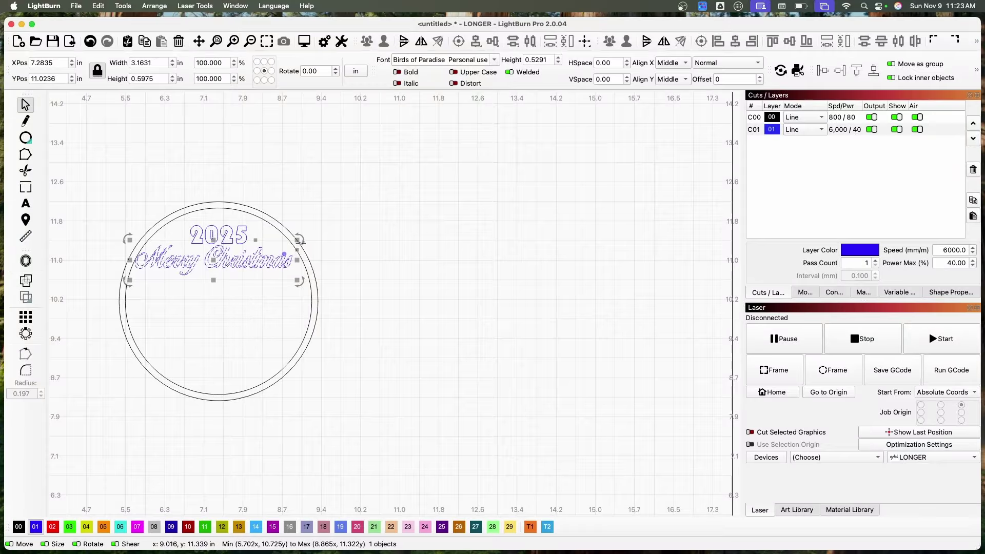
right_click(297, 240)
click(338, 403)
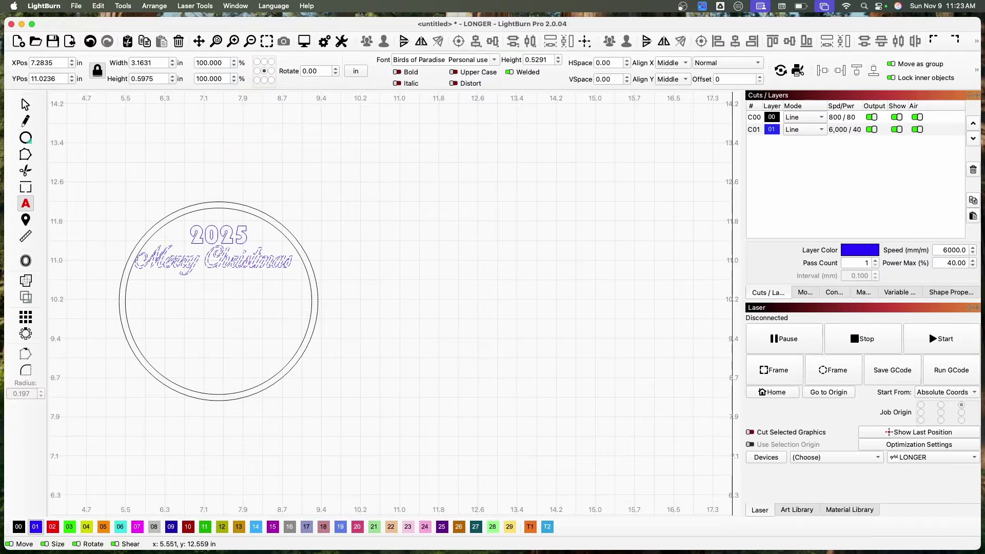
key(Escape)
drag(292, 236, 266, 259)
key(ctrl+z)
click(113, 250)
Add the family name text below "Merry Christmas" in the Academy Engraved LET font.
click(25, 204)
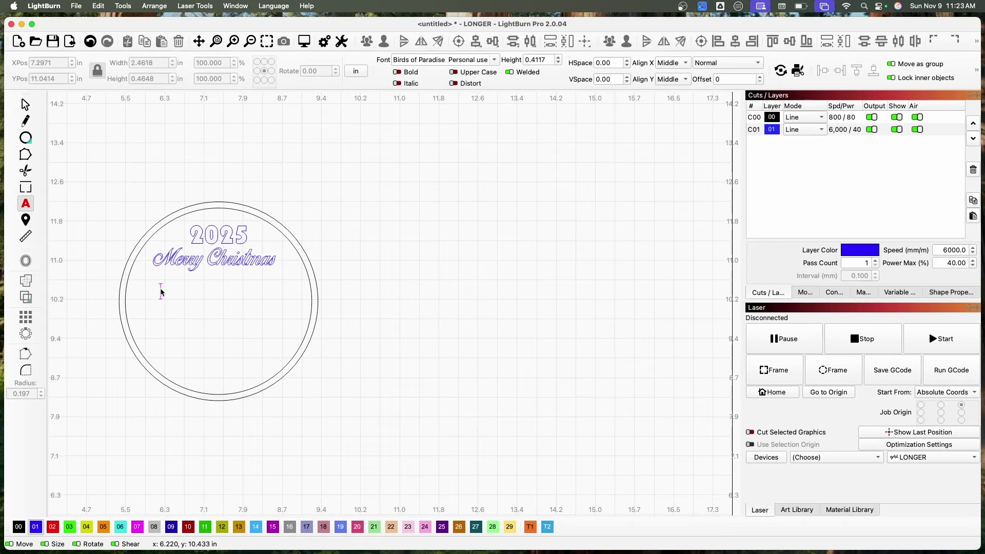
text(Wilmer Family)
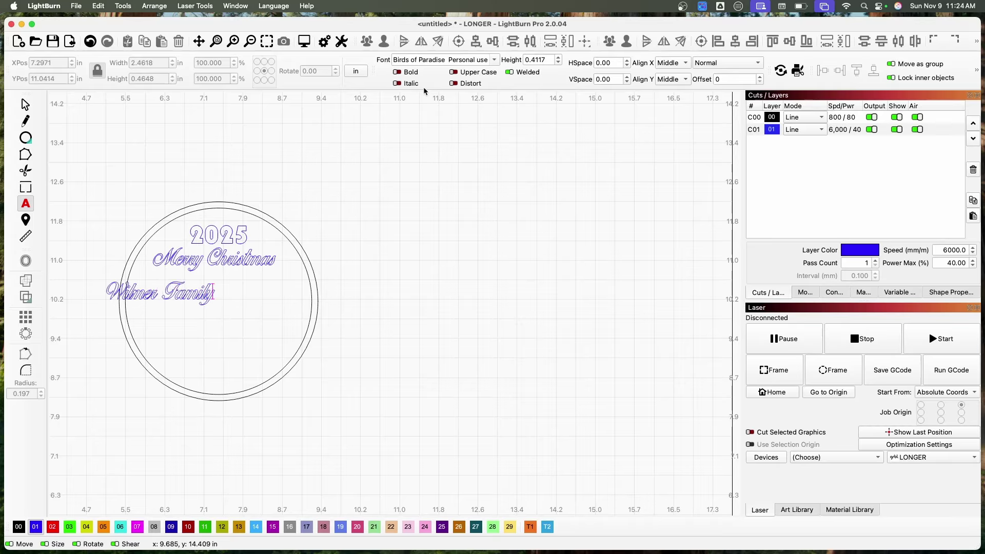
click(495, 60)
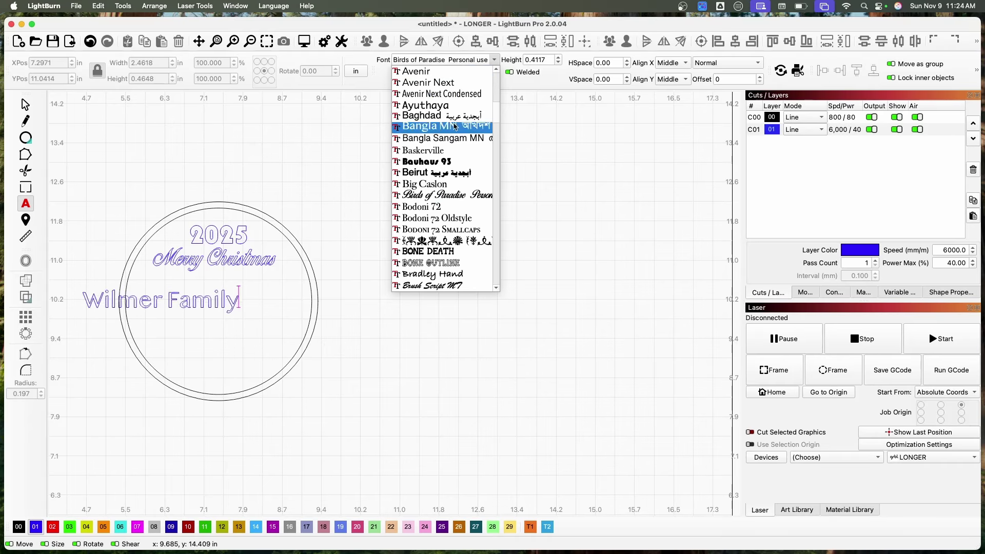
scroll(436, 241, down, 5)
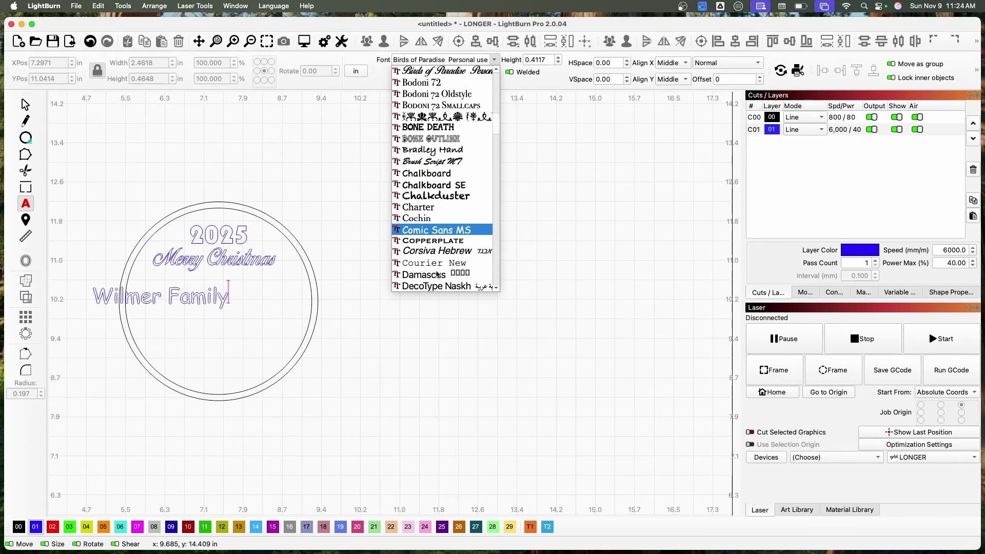
scroll(431, 236, up, 10)
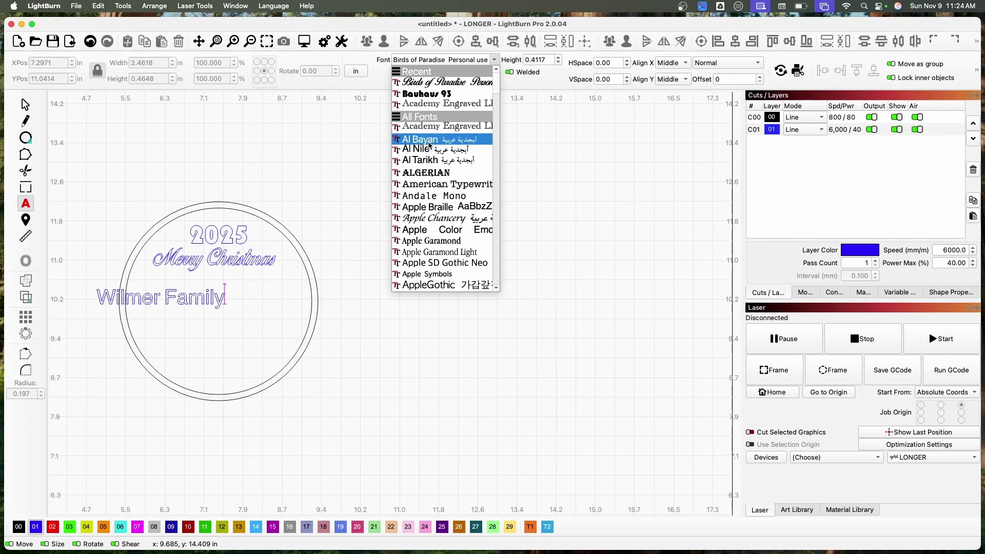
click(432, 128)
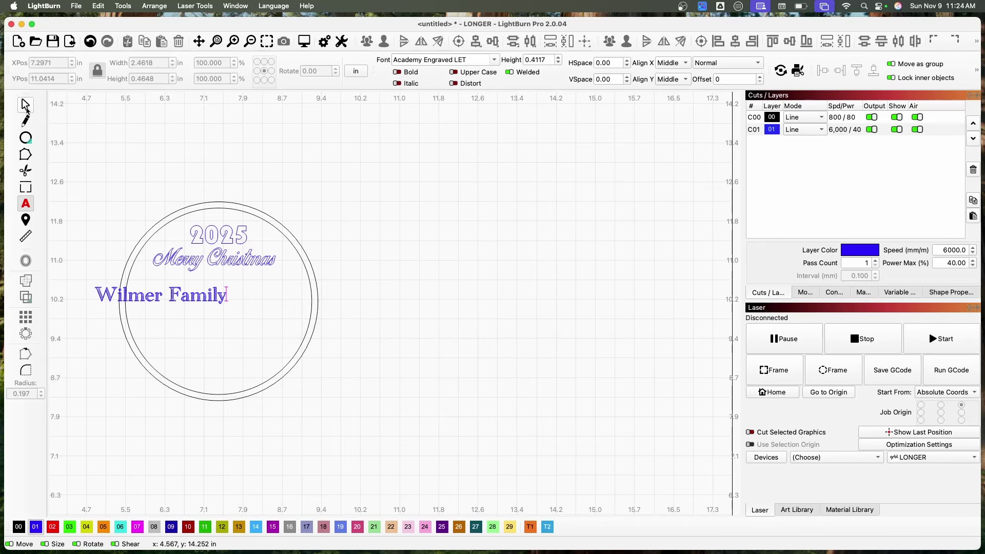
Move the family name text directly under "Merry Christmas" and scale it to about 2.49 in wide.
click(26, 106)
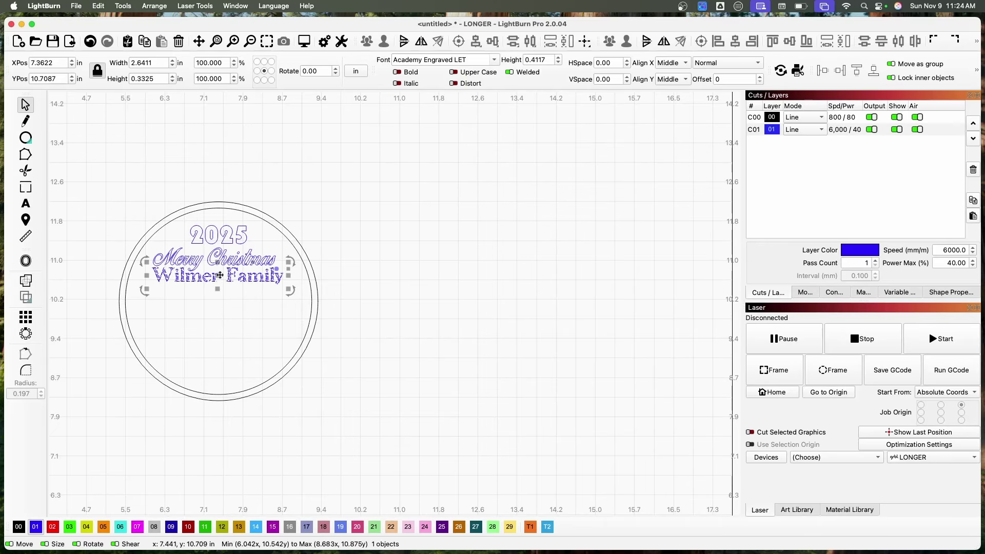
drag(288, 288, 281, 288)
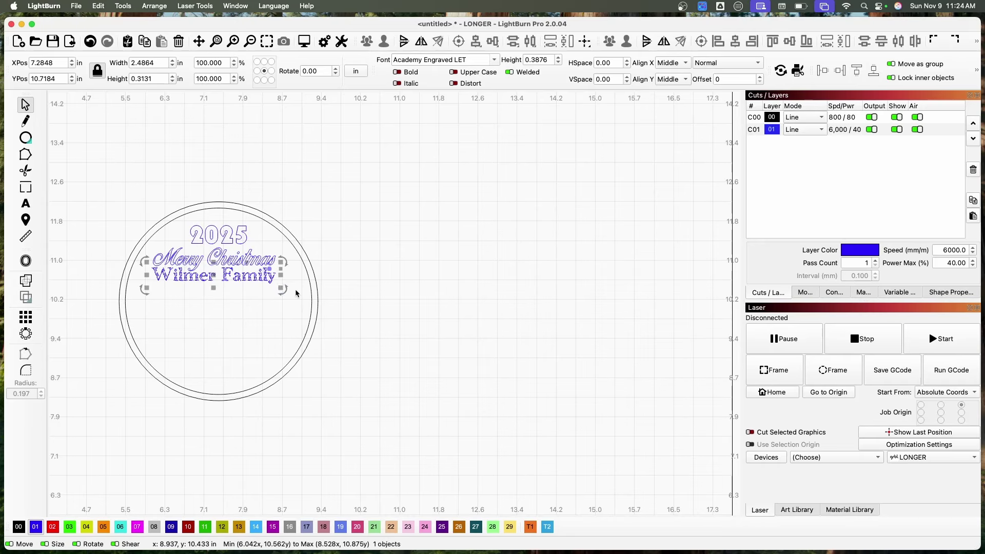
click(195, 241)
Scale all three text lines together to about 2.19 in wide and reposition them near the circle's horizontal center.
scroll(202, 245, up, 5)
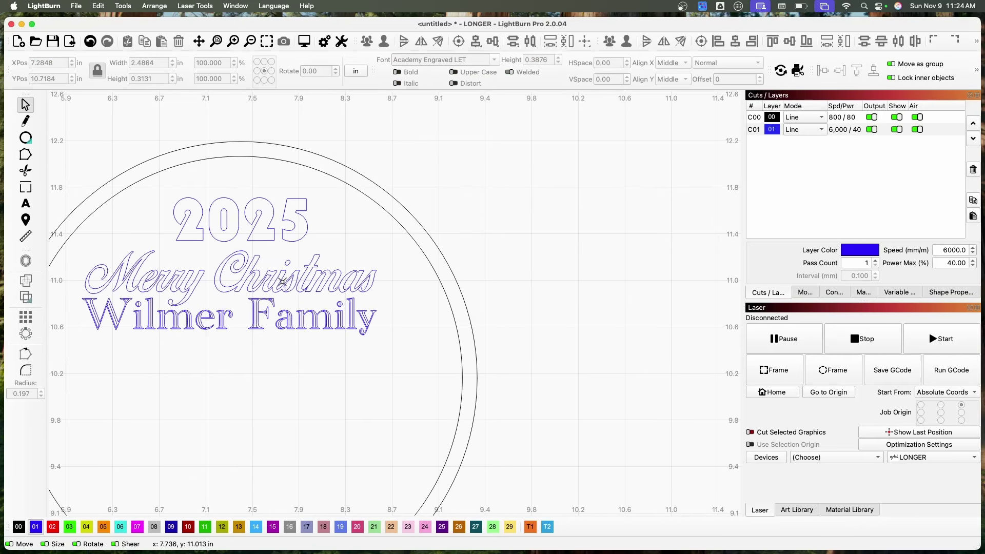
drag(343, 229, 237, 347)
drag(380, 339, 340, 325)
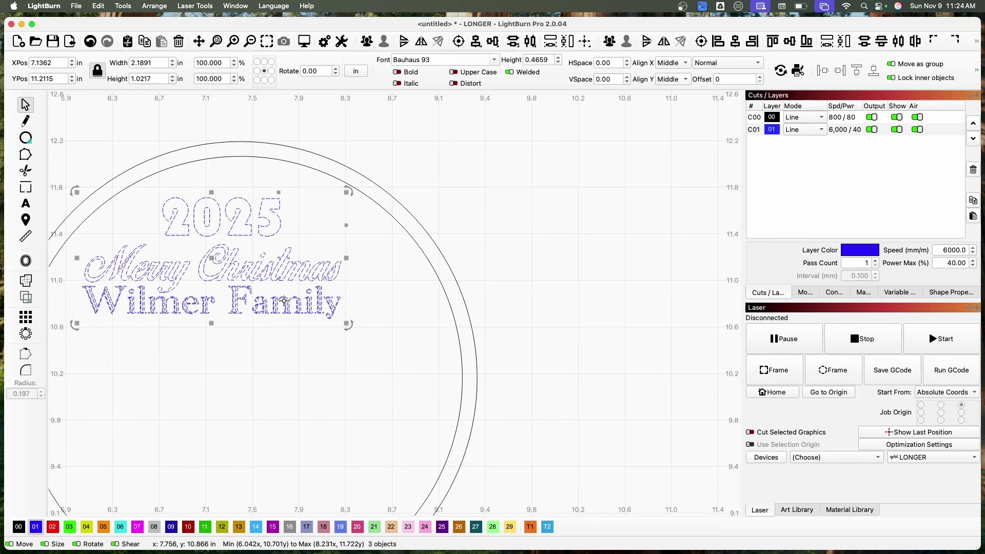
drag(288, 307, 310, 311)
click(300, 356)
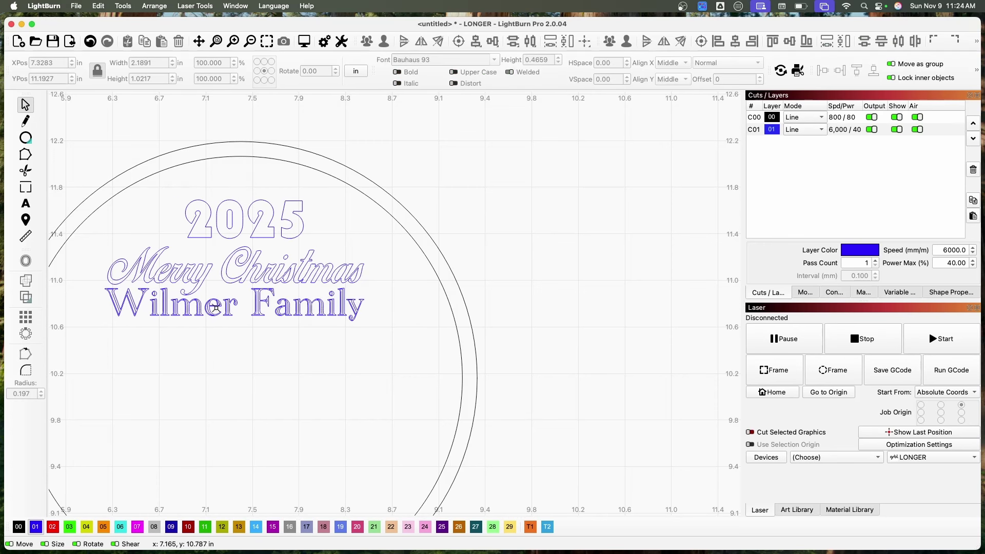
Nudge the "Merry Christmas" text up about 0.03 in, away from the family name.
click(255, 270)
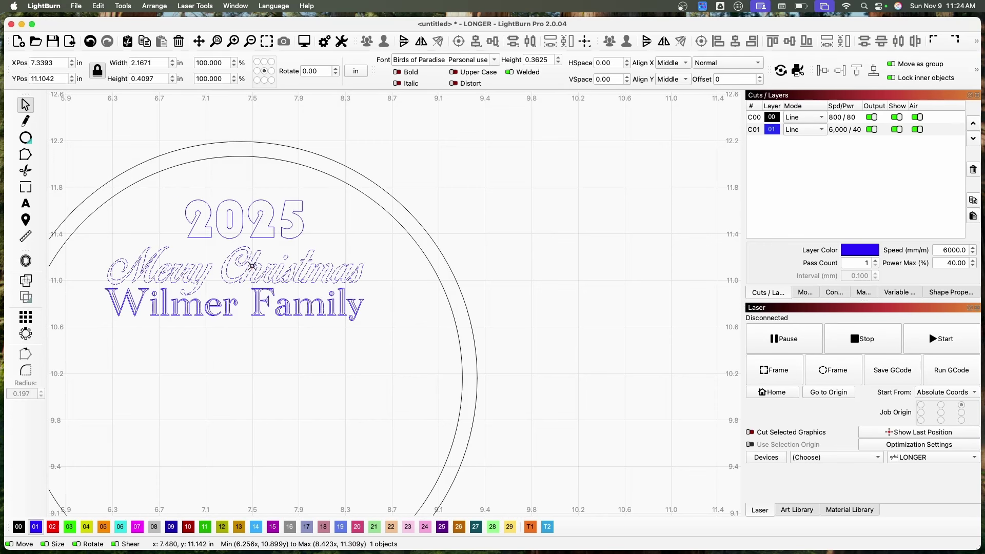
drag(253, 264, 254, 263)
click(236, 342)
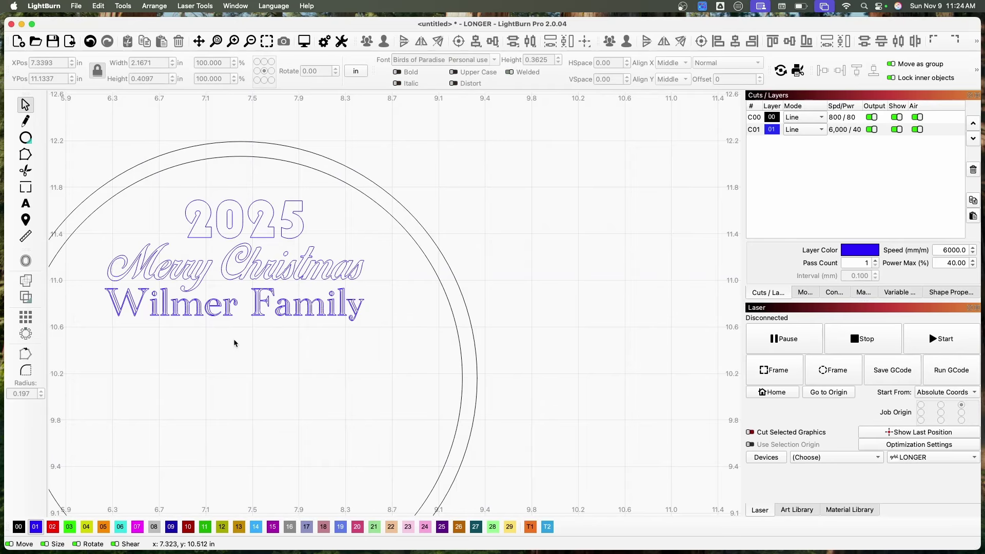
Draw a rectangle about 2.28 × 0.83 in around the greeting and family name and assign it to layer 00.
click(28, 143)
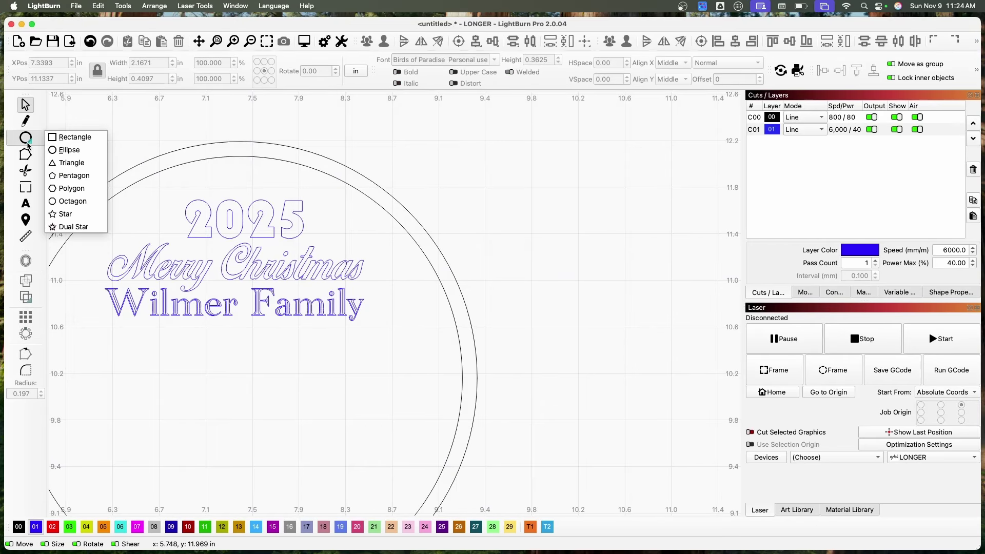
click(53, 141)
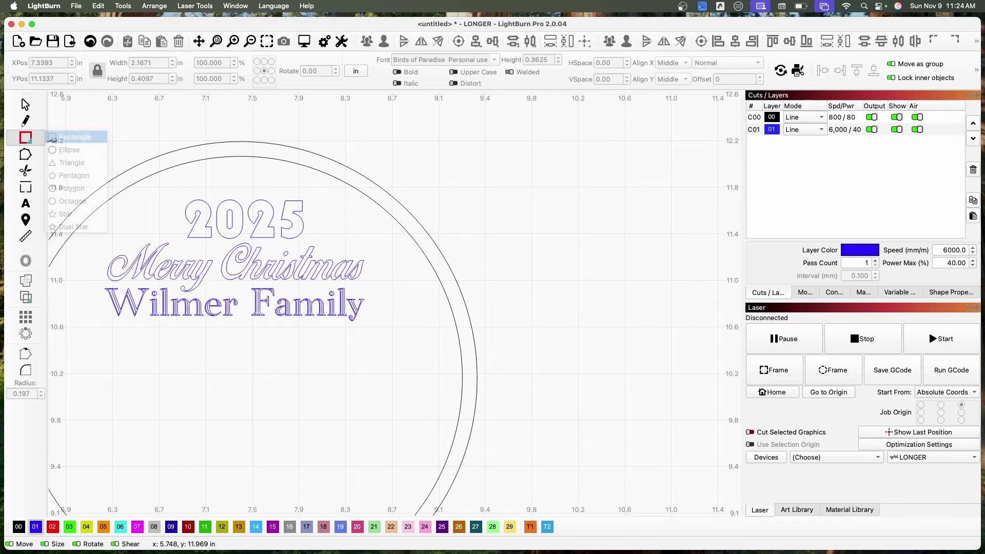
drag(104, 234, 374, 331)
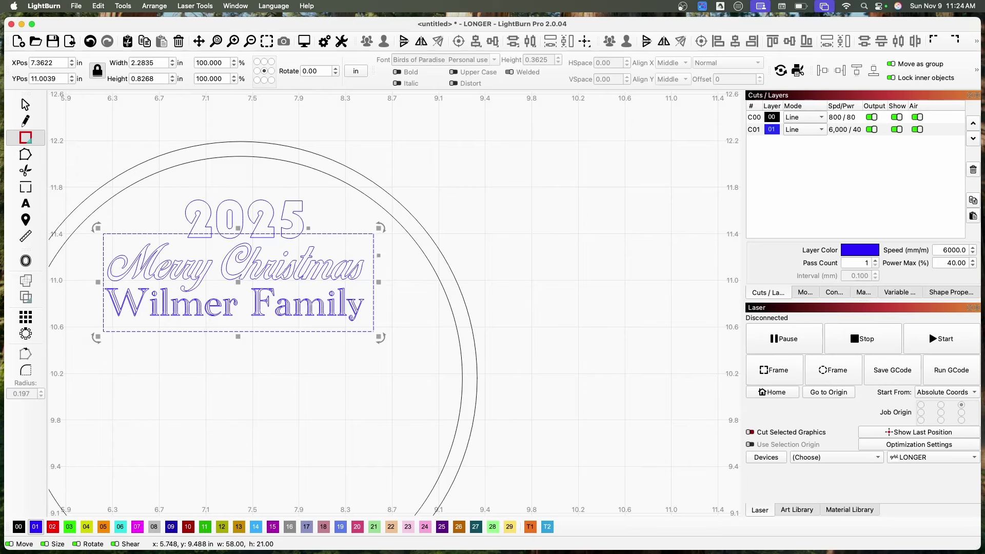
click(22, 527)
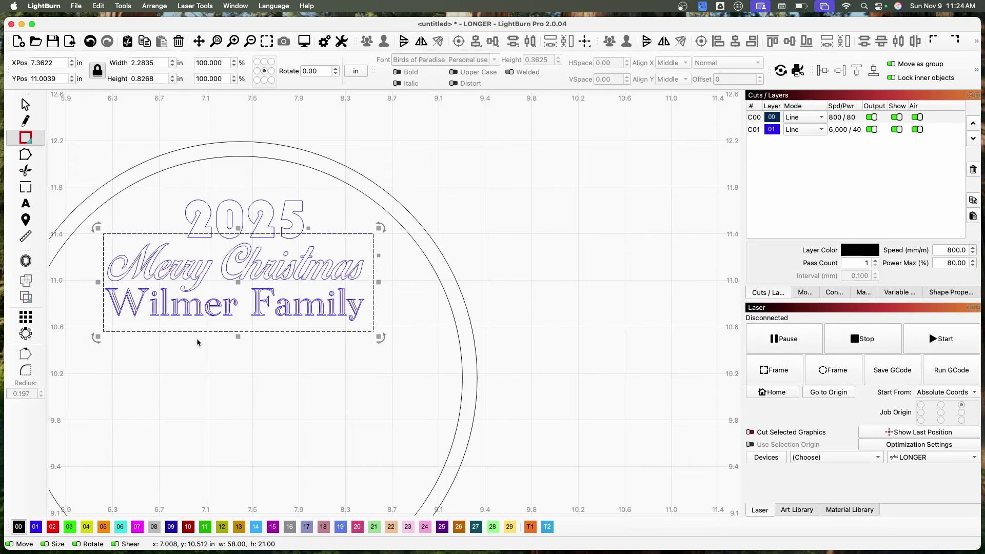
Tighten the rectangle around the greeting and family name to about 2.25 × 0.71 in.
drag(241, 230, 238, 237)
drag(238, 337, 239, 333)
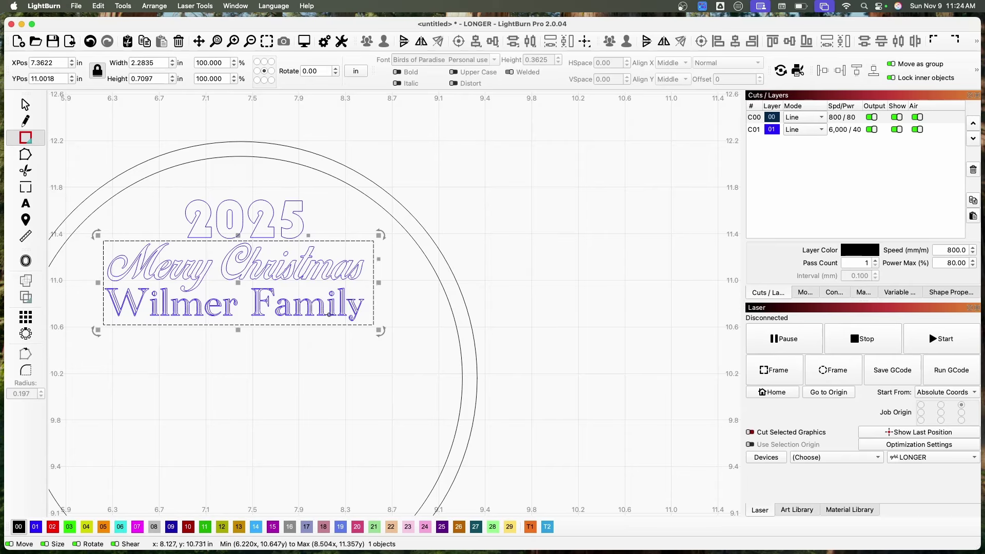
drag(380, 282, 377, 282)
click(403, 338)
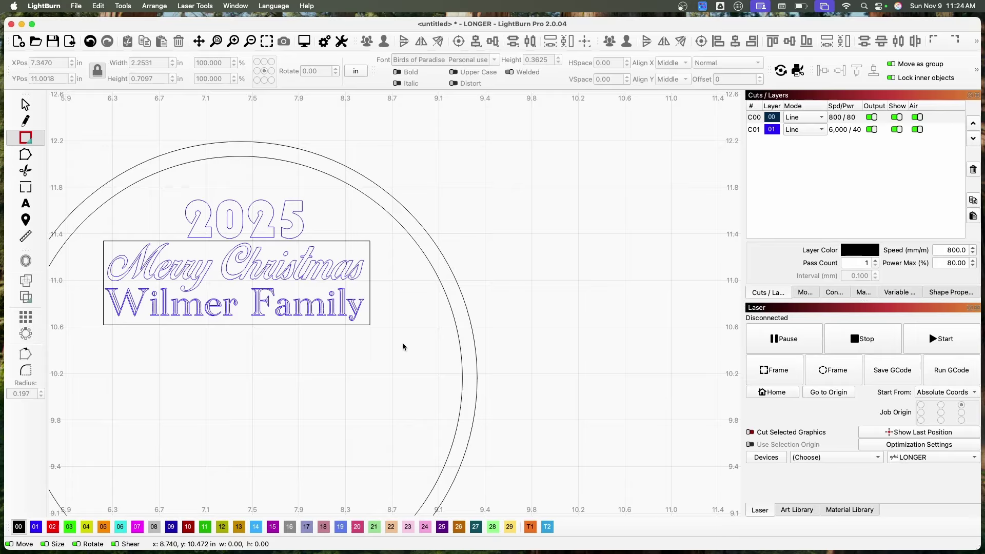
Align both circles, the three text lines and the rectangle on a common vertical centerline with Align V-Center.
key(Escape)
drag(533, 359, 168, 125)
click(475, 41)
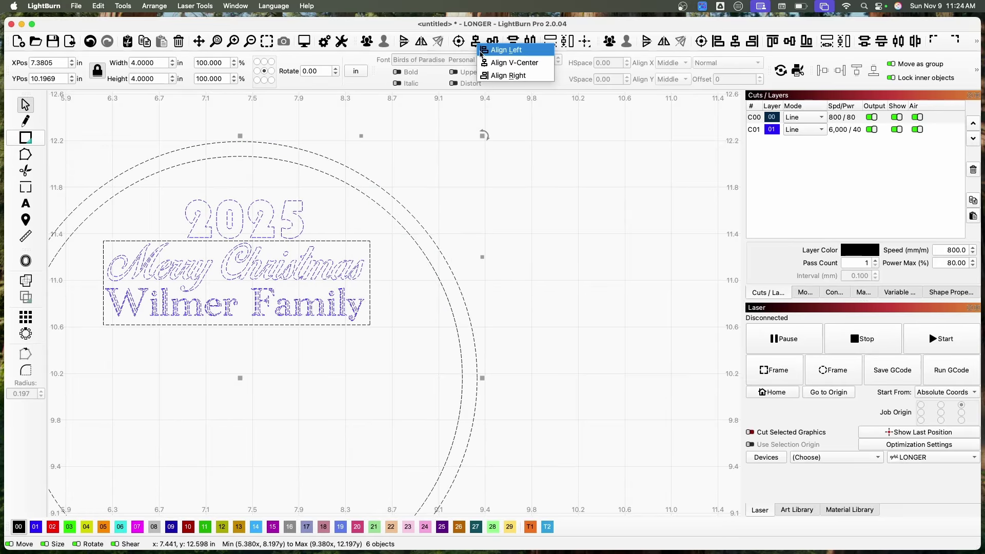
click(484, 62)
click(494, 137)
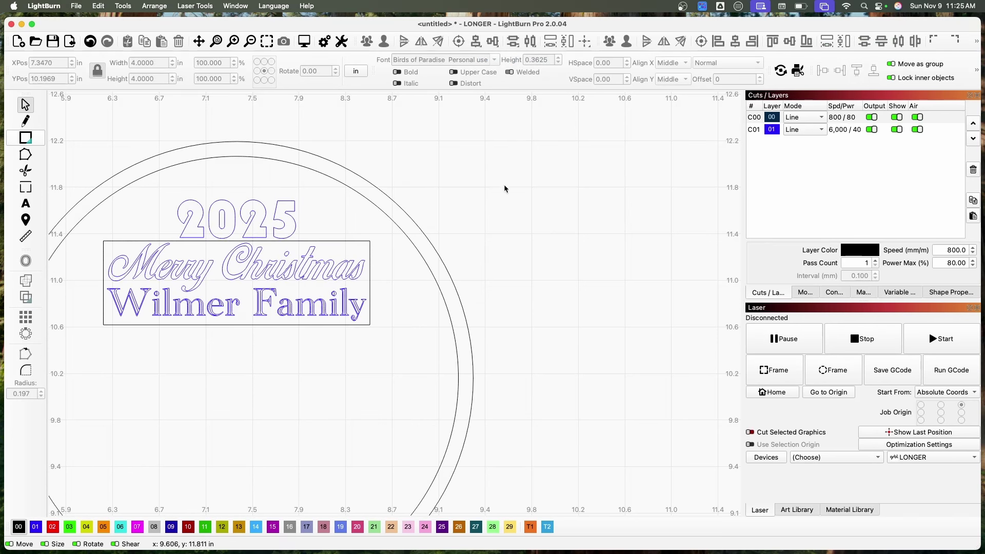
Round the corners of the rectangle around the greeting and family name with a 0.05 in radius.
click(385, 279)
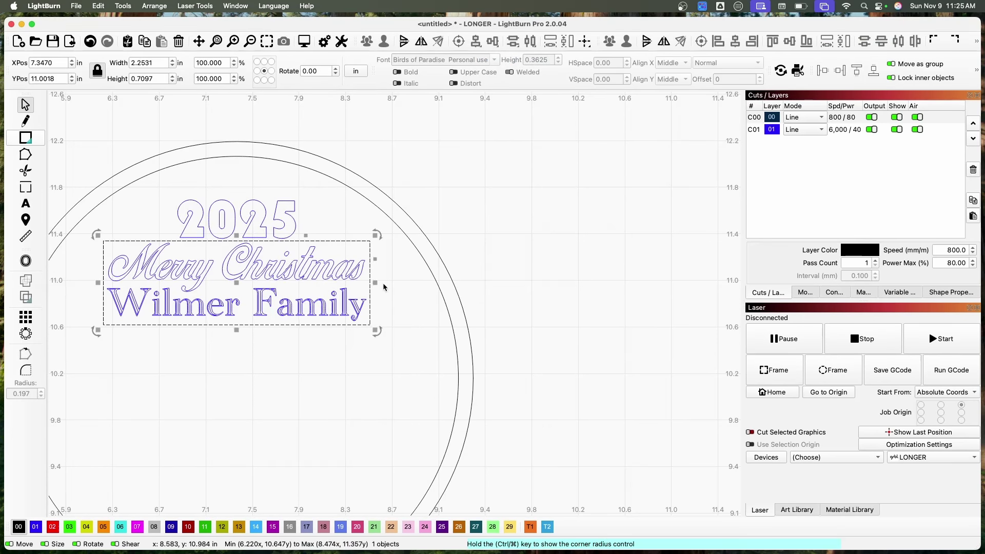
click(945, 293)
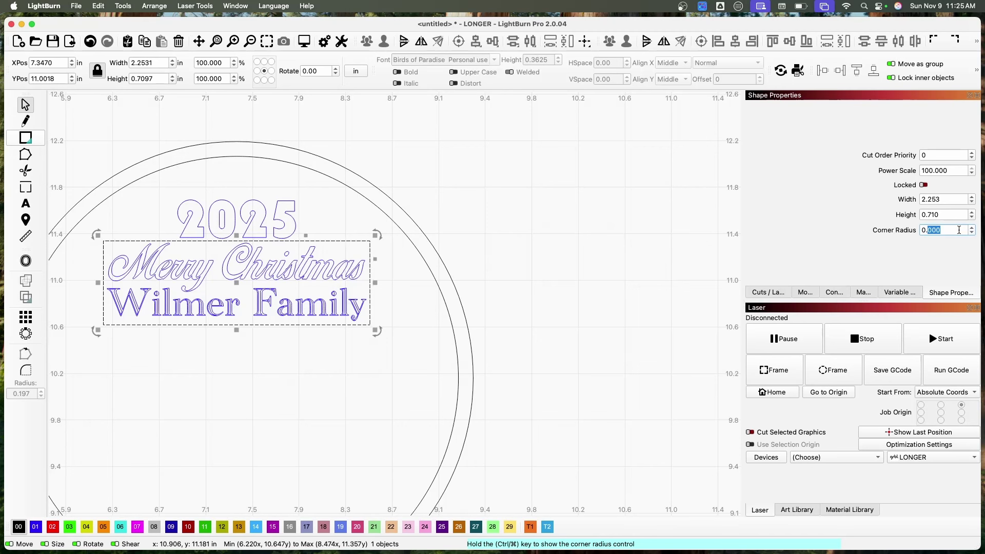
key(BackSpace)
key(BackSpace)
key(BackSpace)
text(.05)
key(Return)
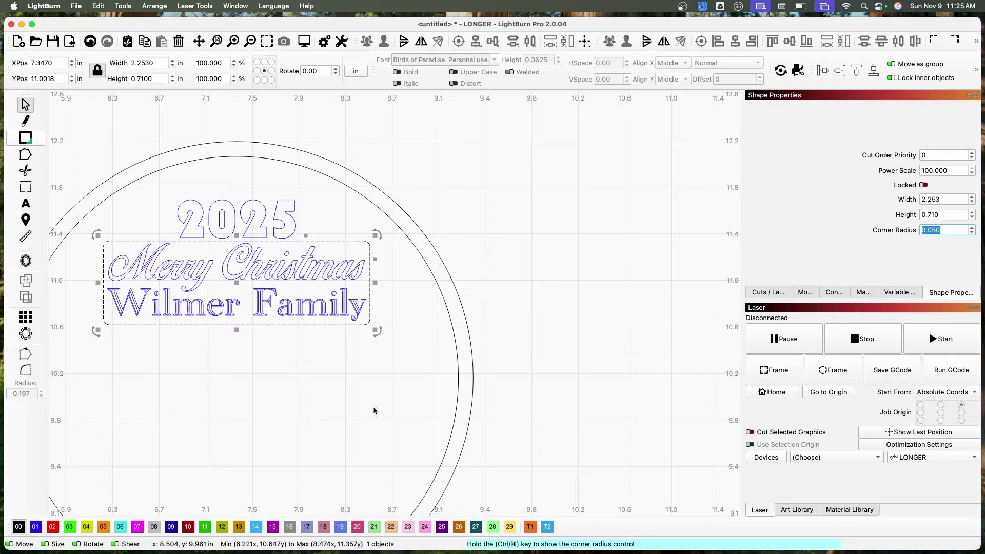
click(304, 415)
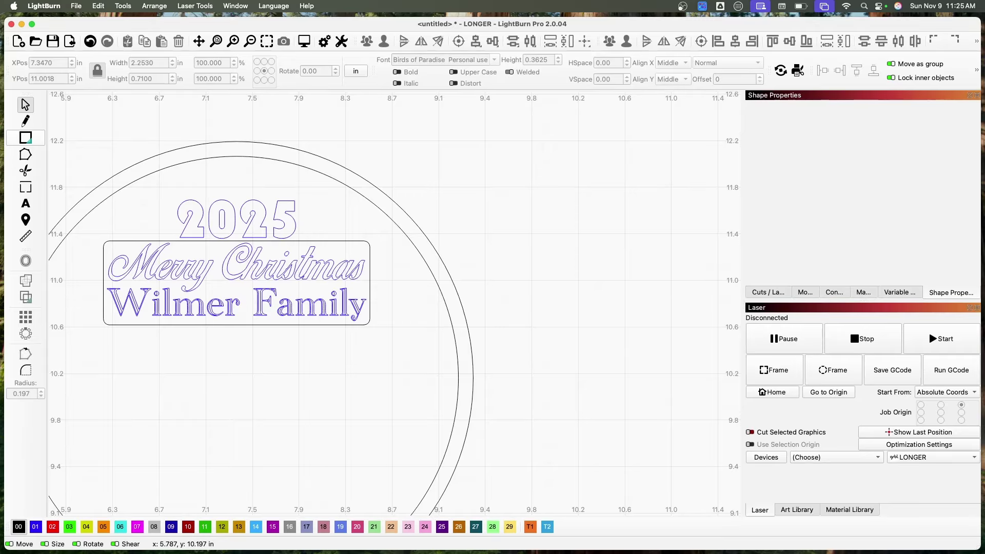
Draw a rectangle about 1.14 × 0.43 in around "2025", overlapping the lower box, with a 0.05 in corner radius.
click(26, 138)
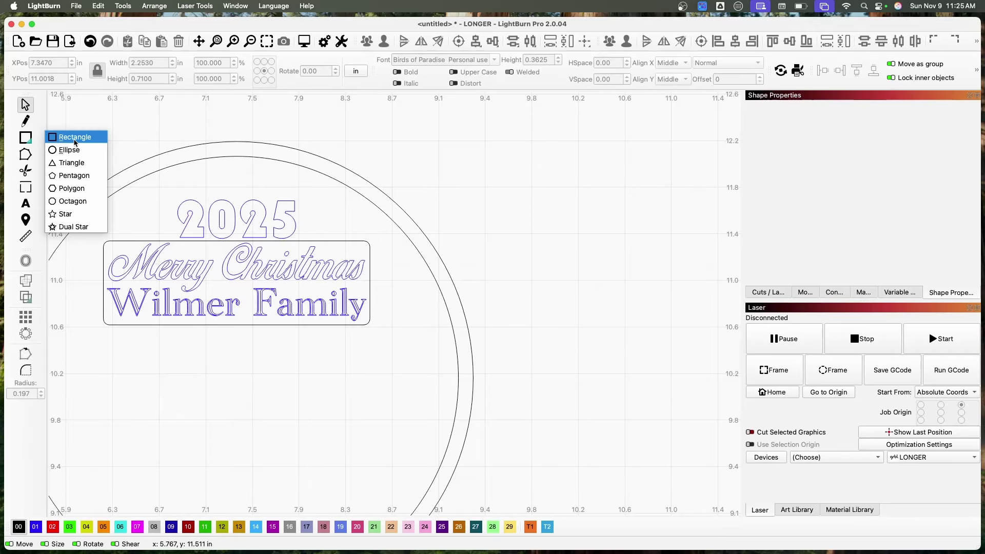
click(75, 142)
mouse_move(167, 195)
mouse_down()
mouse_move(269, 243)
mouse_move(303, 247)
mouse_up()
drag(932, 229, 951, 230)
text(5)
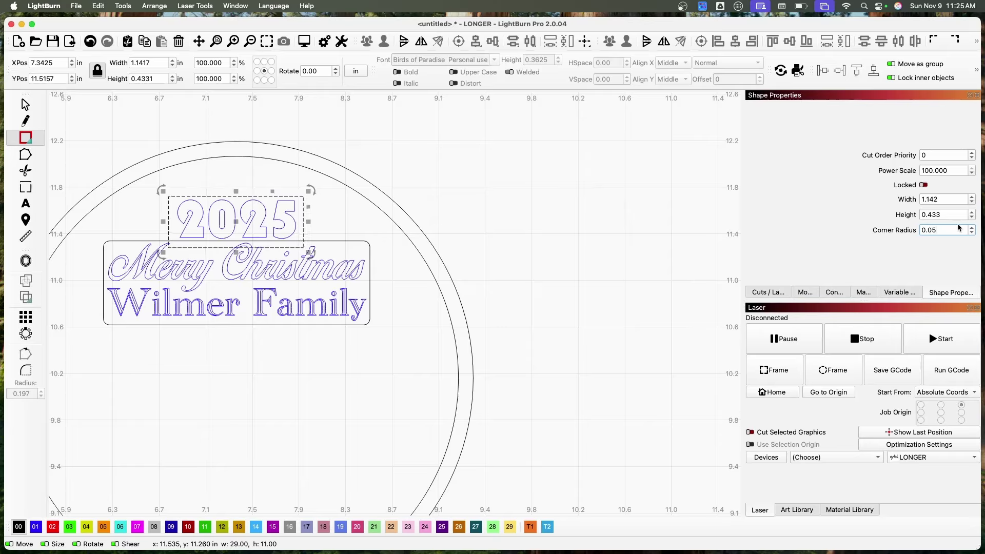
text(5)
key(Return)
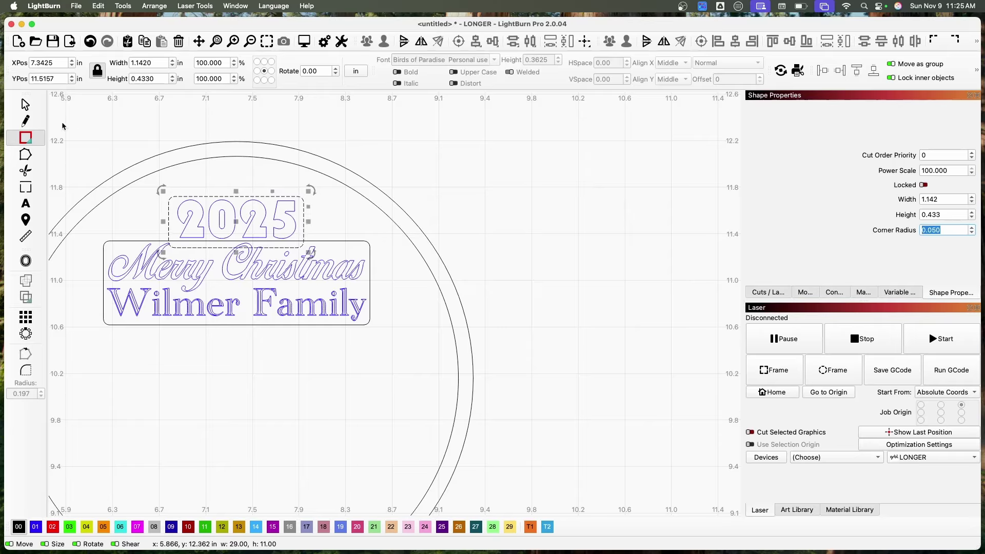
Center the circles, text lines and both rounded rectangles on one vertical axis with Align V-Center.
click(24, 104)
scroll(239, 218, up, 3)
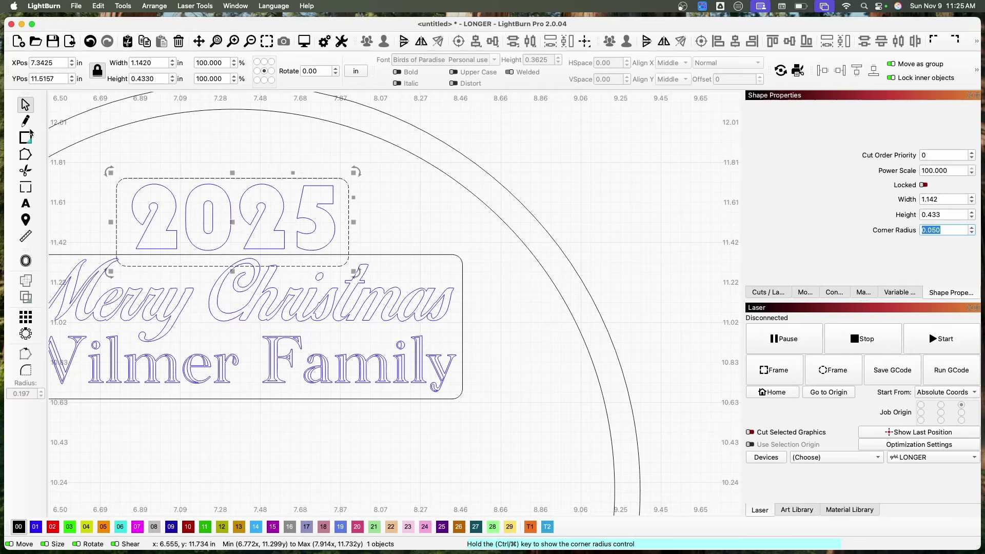
drag(430, 109, 140, 423)
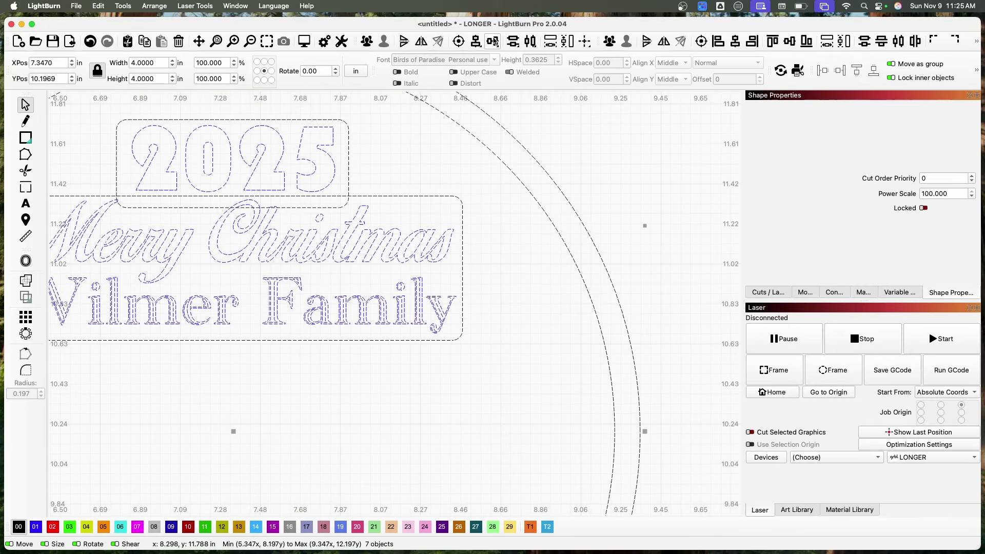
click(476, 41)
click(489, 61)
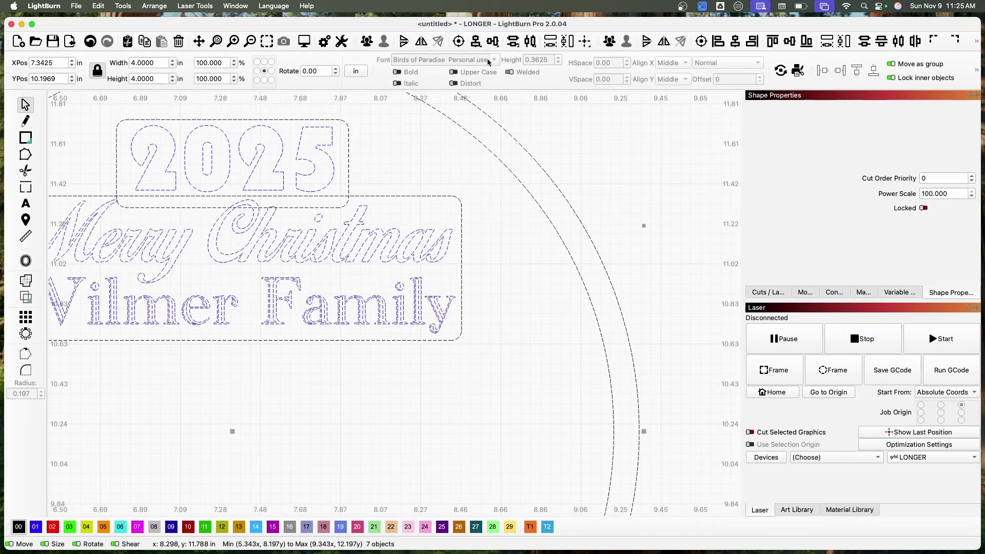
click(434, 144)
Weld the two overlapping rounded rectangles into a single outline around the text.
scroll(341, 176, down, 5)
scroll(238, 175, up, 2)
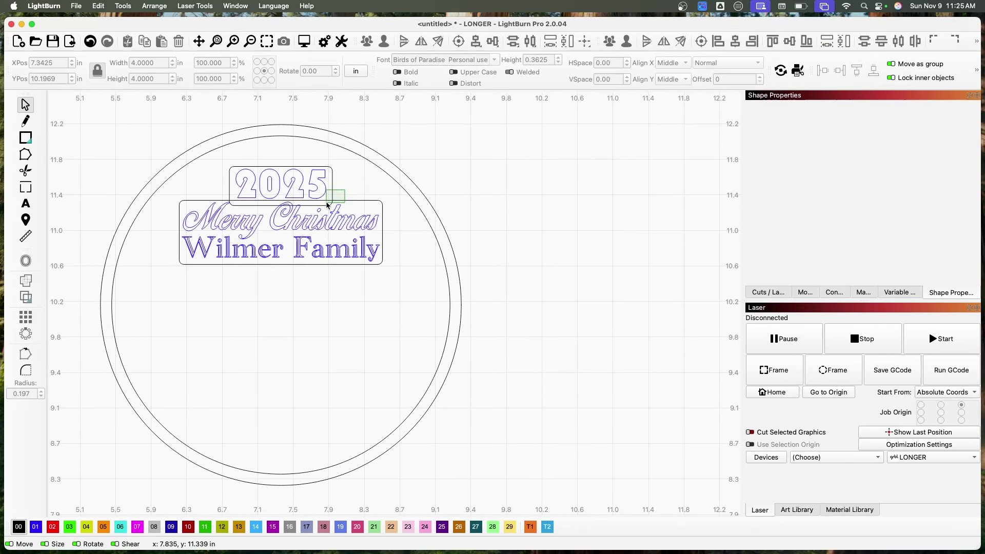
drag(327, 205, 326, 205)
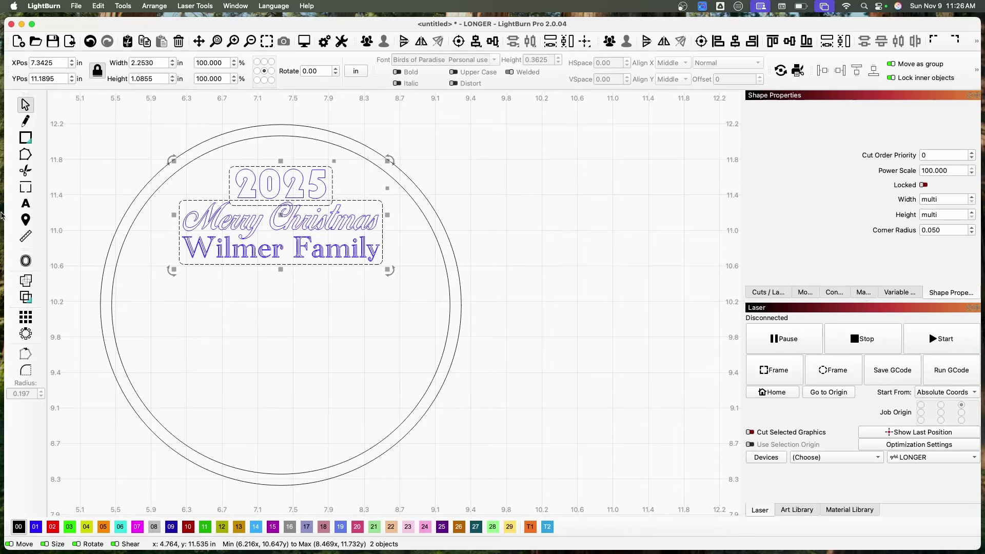
click(26, 280)
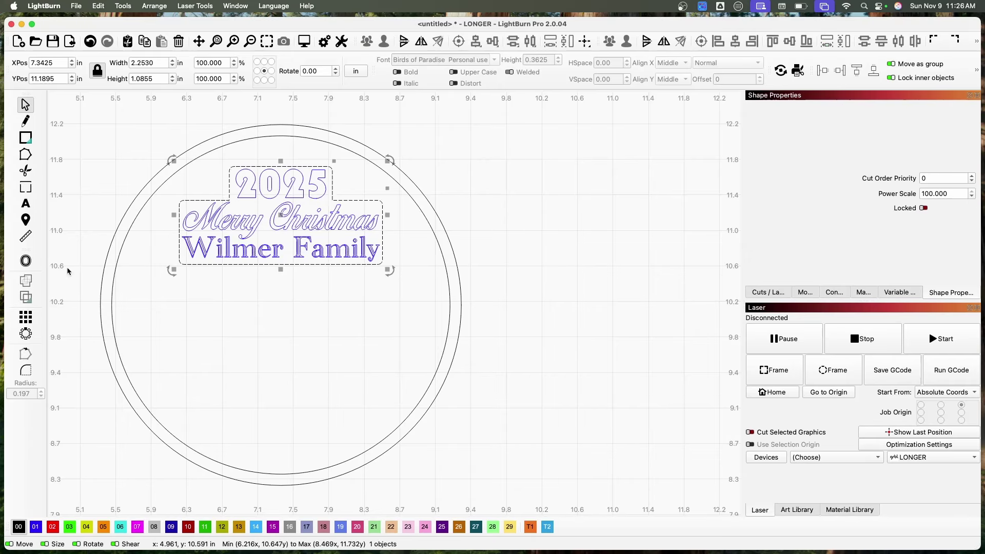
Draw a circle about 0.067 in across in the outline's sharp inner corner to the right of "2025".
scroll(357, 196, up, 1)
scroll(357, 195, up, 2)
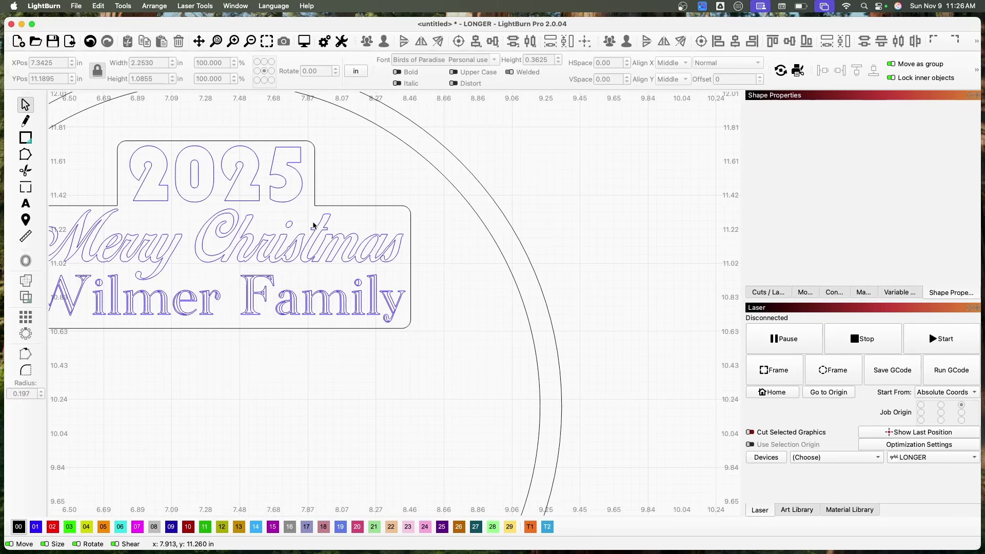
scroll(361, 222, up, 6)
scroll(264, 210, up, 1)
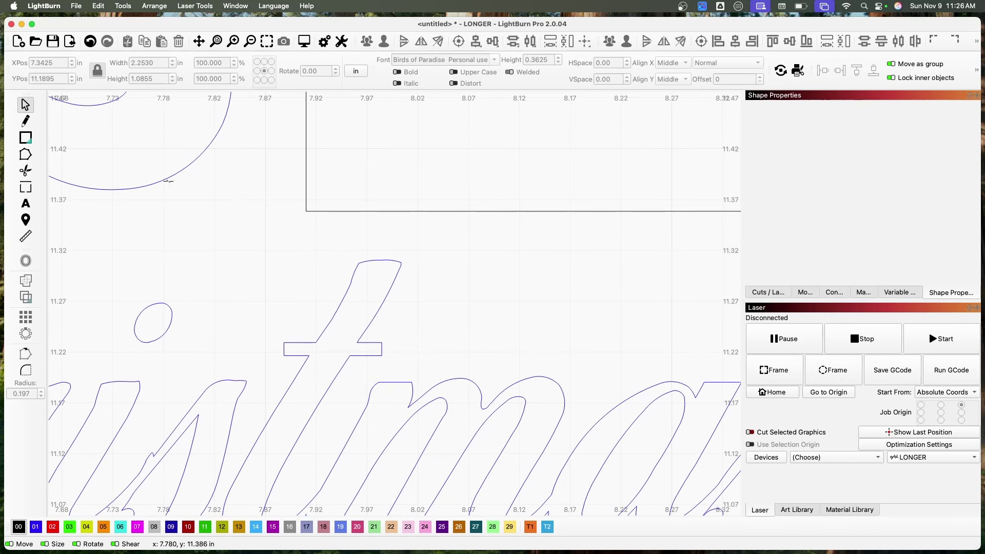
drag(25, 138, 84, 149)
drag(323, 154, 340, 181)
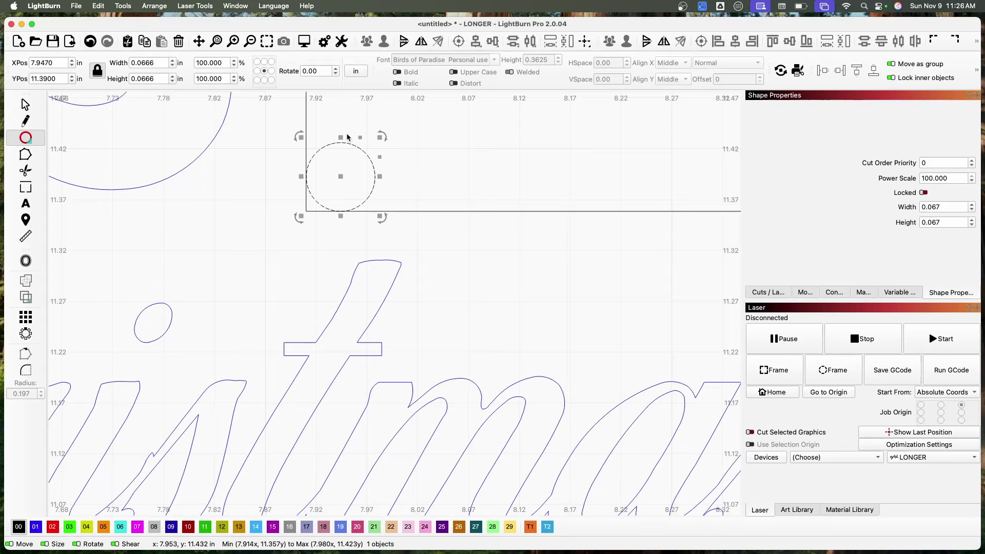
Set the small corner circle's width and height to 0.05 in.
scroll(380, 147, down, 6)
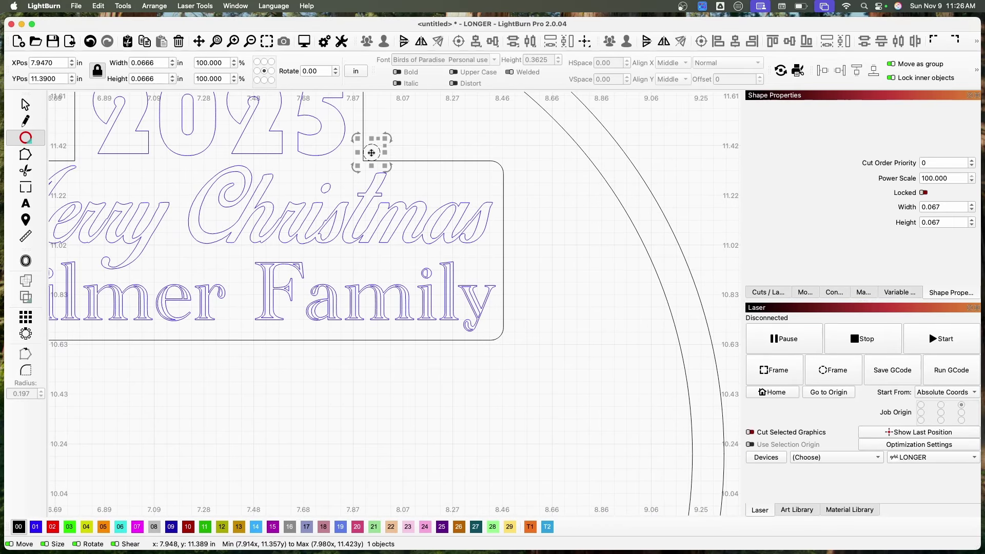
drag(145, 62, 185, 60)
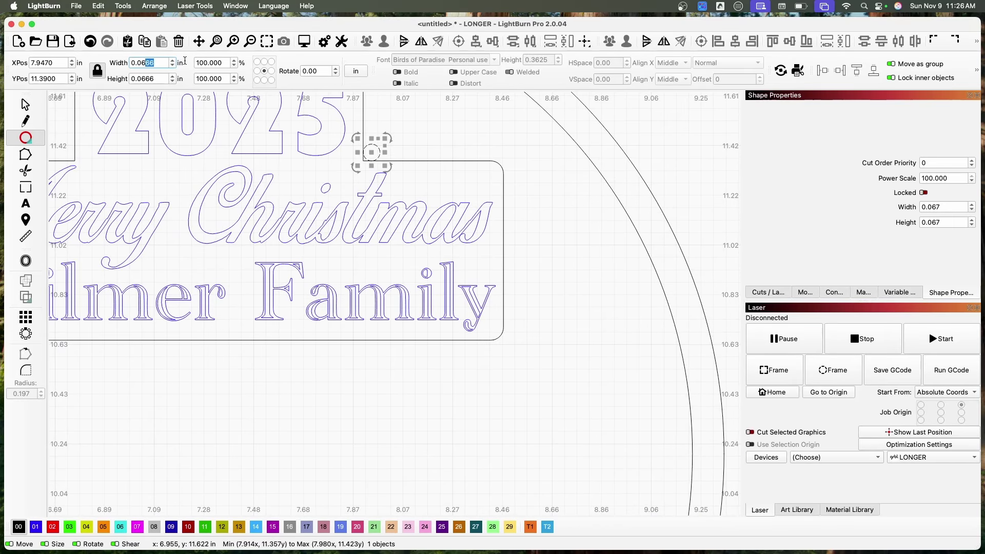
key(BackSpace)
key(BackSpace)
text(500)
key(Tab)
Move the 0.05 in circle so it touches both edges of the inner corner to the right of "2025".
click(24, 103)
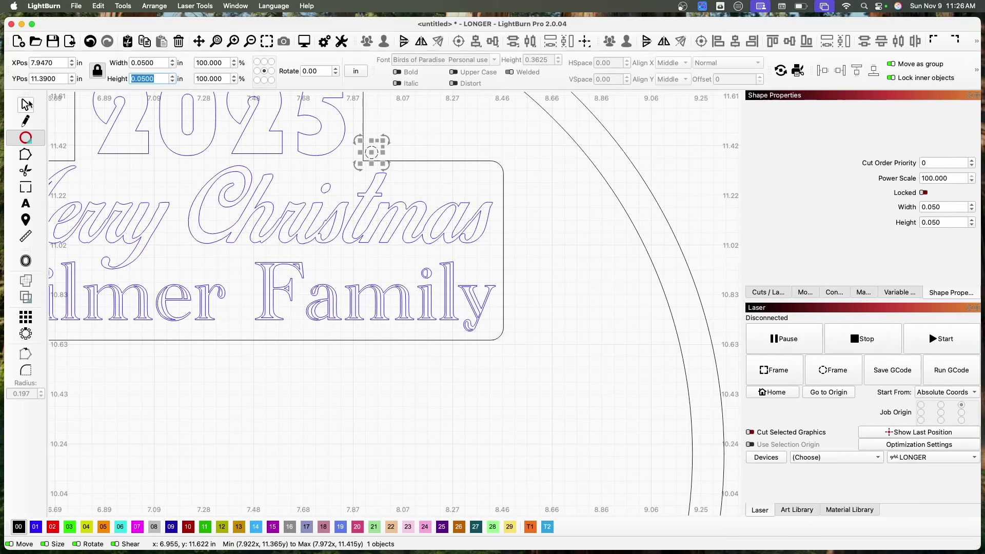
scroll(372, 153, up, 2)
scroll(374, 153, up, 6)
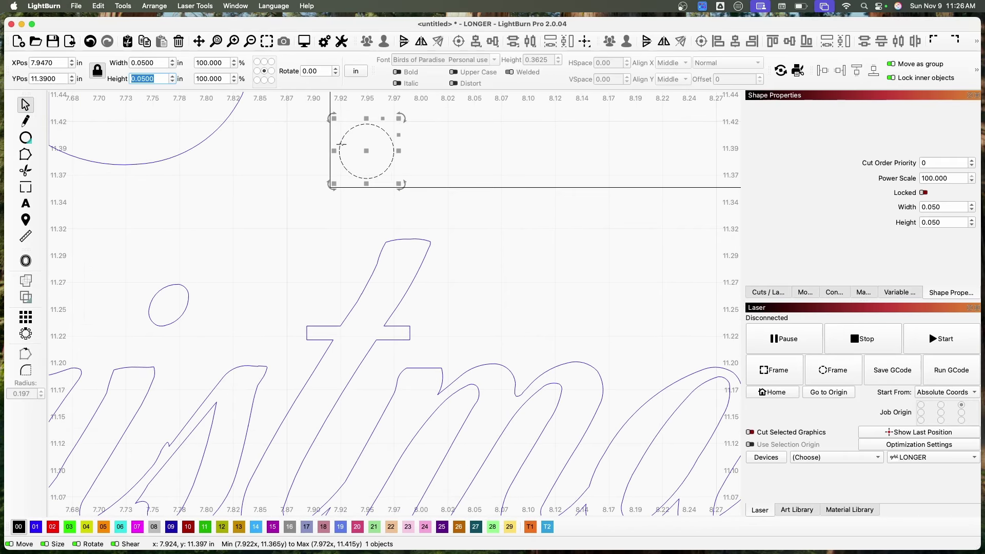
drag(389, 169, 354, 191)
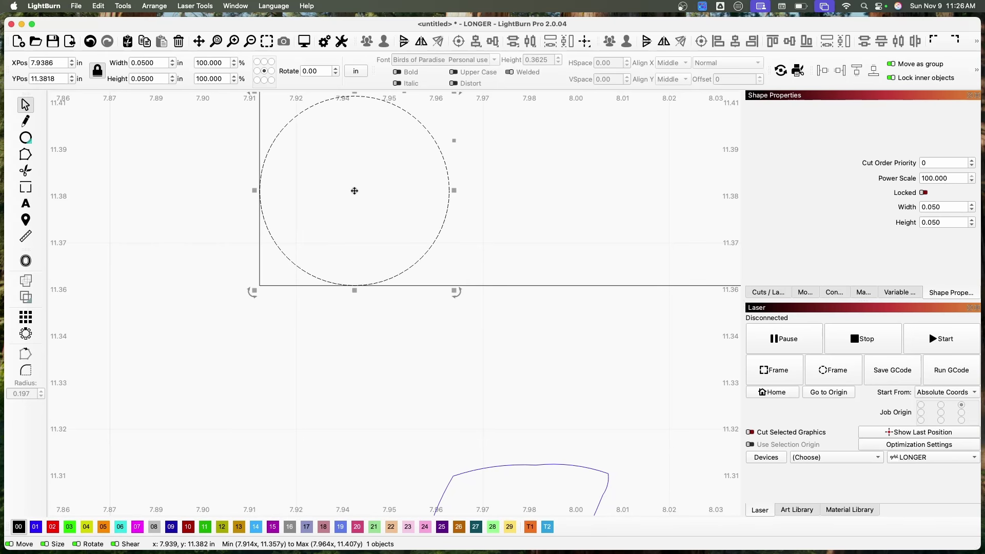
Duplicate the 0.05 in circle straight across into the outline's inner corner to the left of "2025".
drag(355, 191, 589, 154)
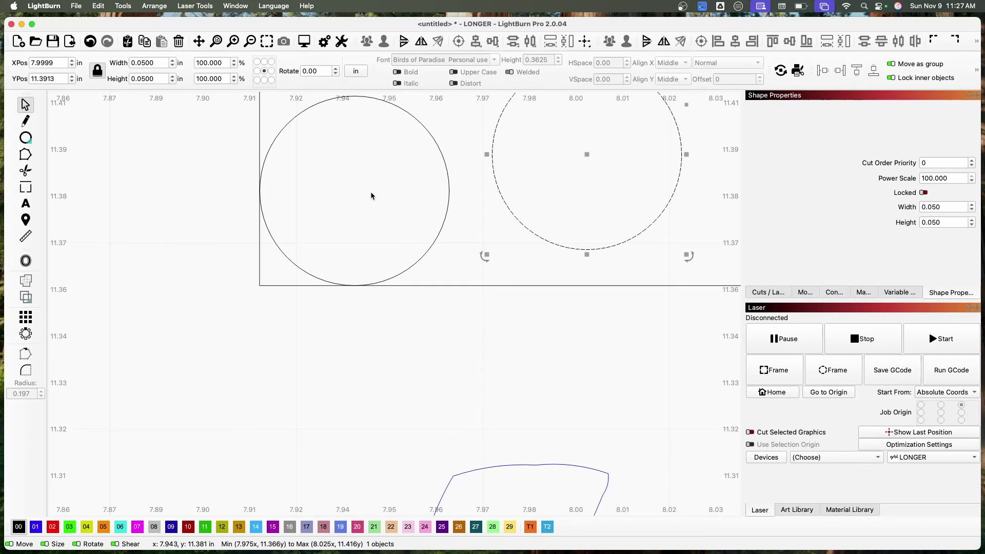
key(super+z)
scroll(369, 194, down, 5)
scroll(369, 194, down, 5)
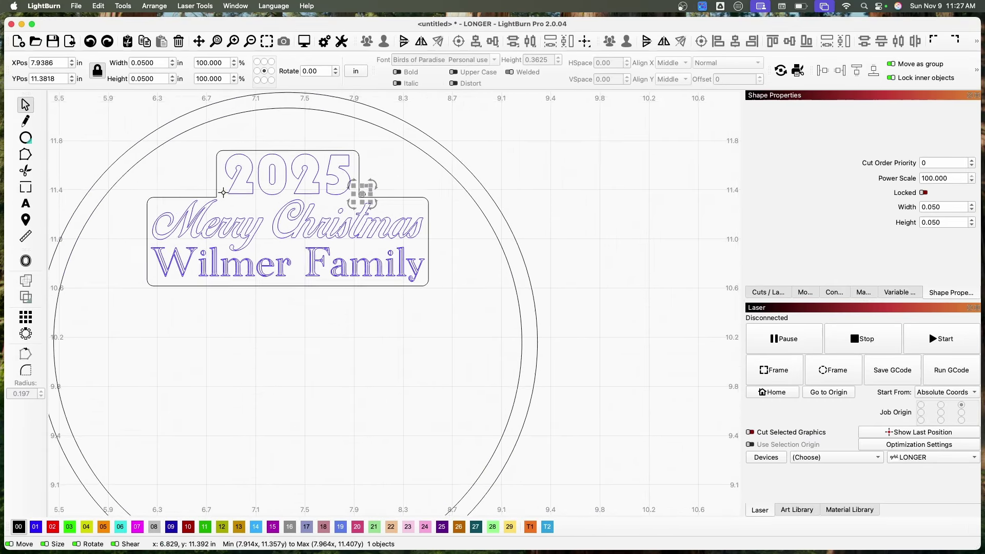
scroll(427, 196, up, 1)
drag(416, 194, 186, 196)
scroll(405, 196, up, 4)
scroll(405, 197, up, 5)
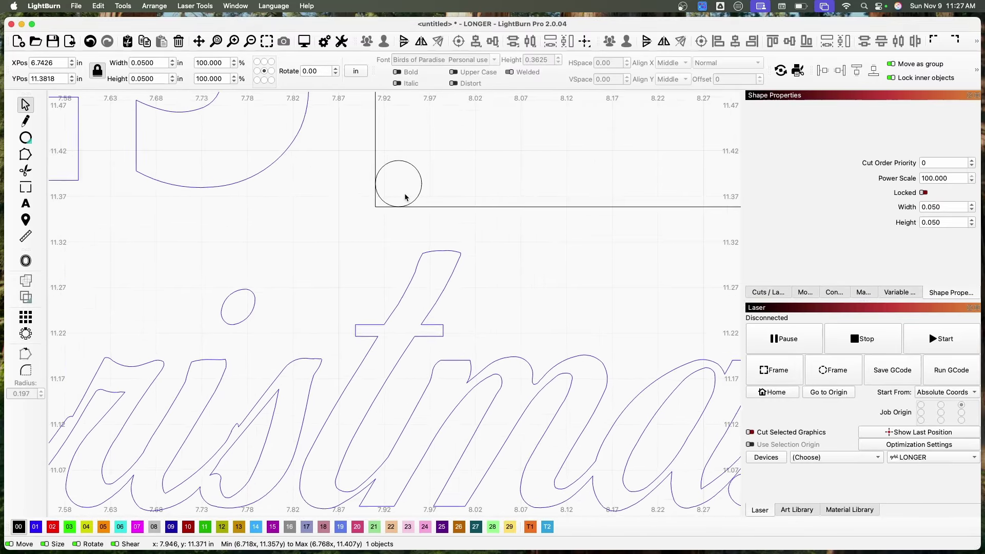
scroll(395, 170, up, 1)
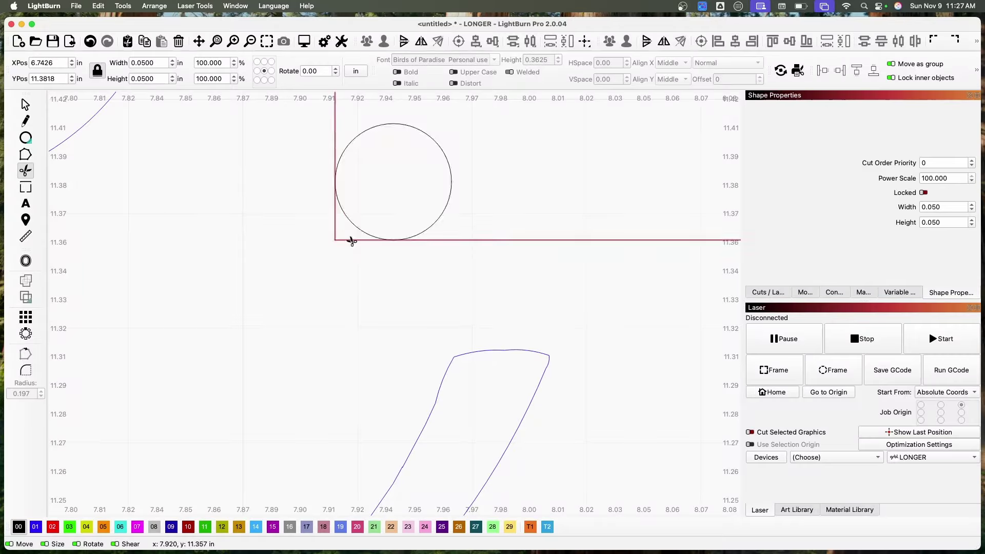
scroll(338, 195, up, 5)
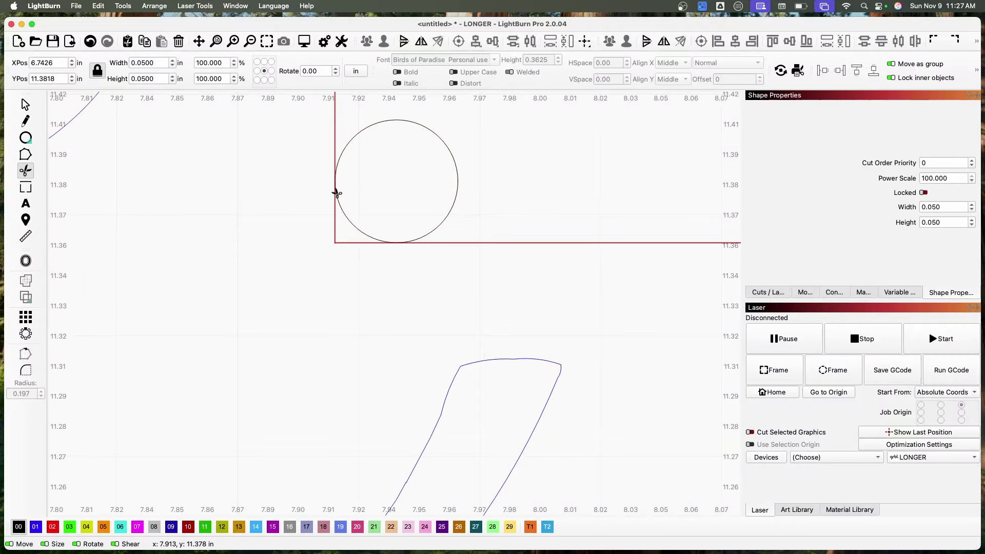
scroll(338, 195, up, 10)
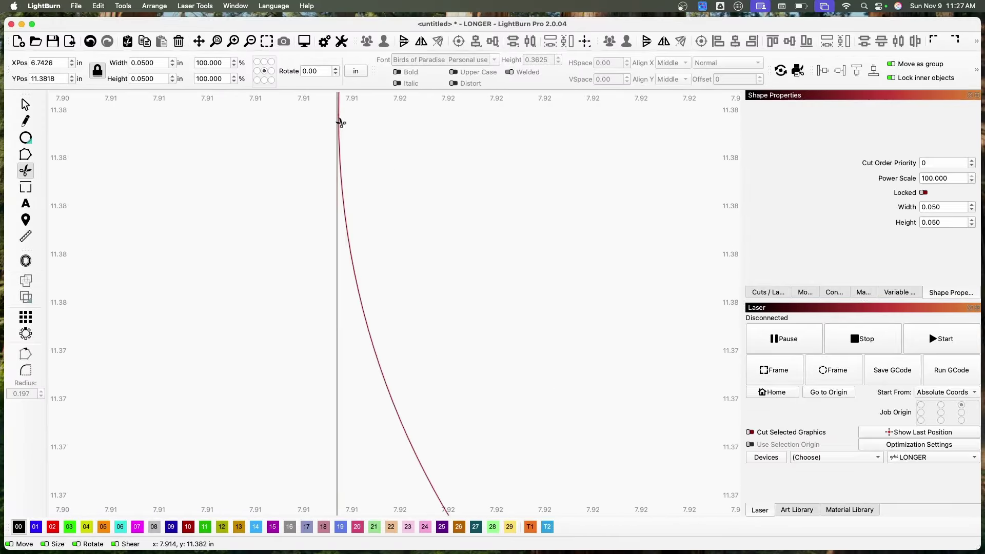
click(22, 99)
Nudge the 0.05 in circle slightly left against the vertical edge of the inner corner to the right of "2025".
scroll(407, 211, down, 10)
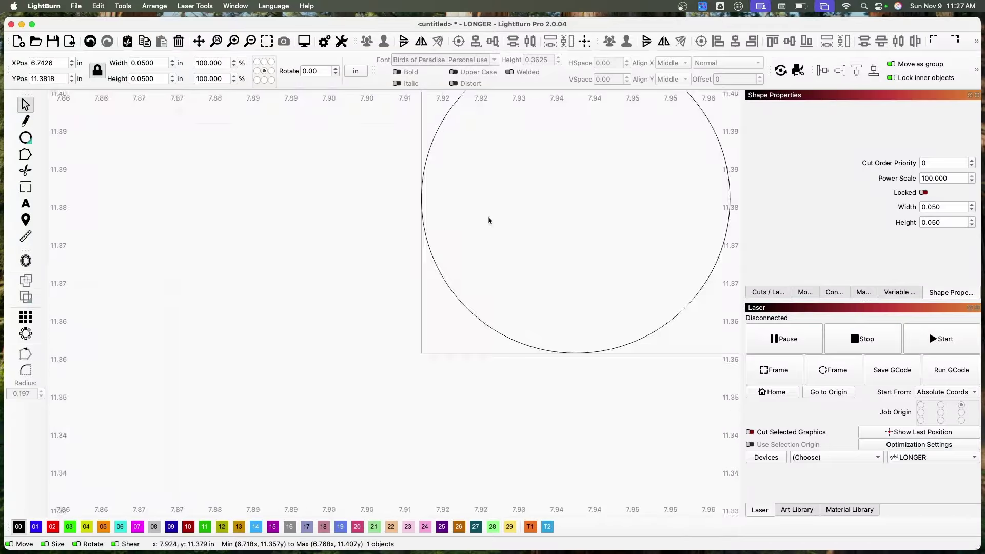
drag(646, 247, 621, 254)
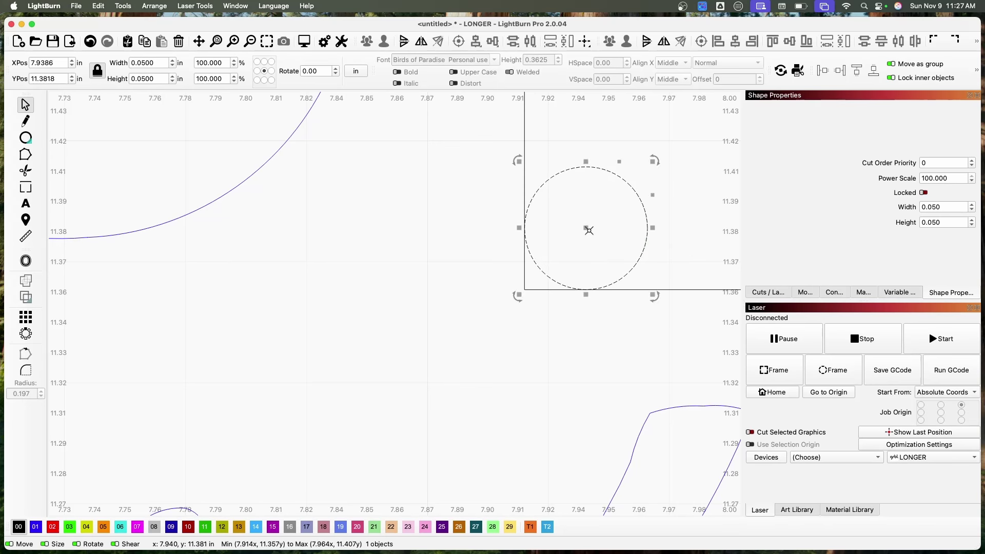
scroll(587, 228, up, 5)
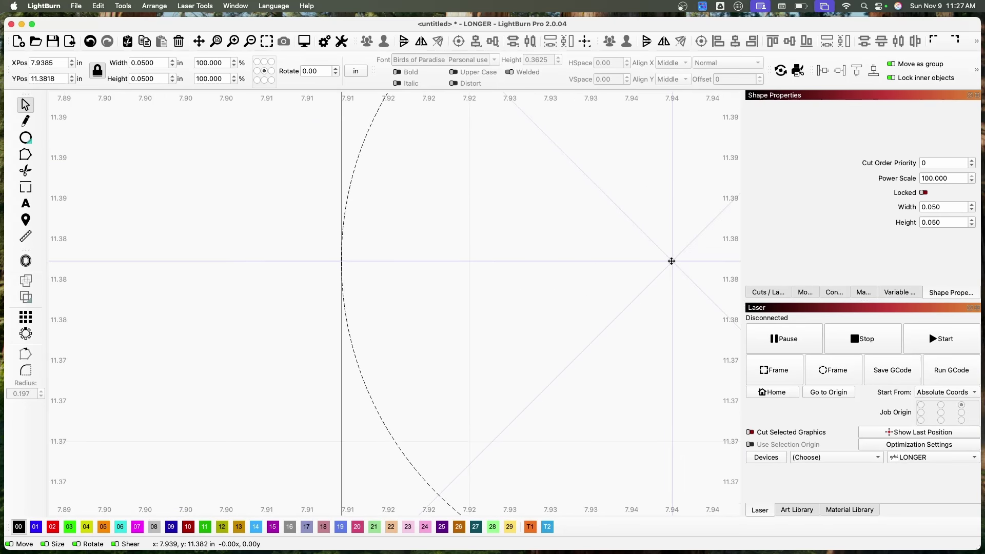
scroll(667, 259, down, 8)
scroll(663, 367, up, 3)
scroll(661, 370, up, 5)
scroll(523, 333, down, 5)
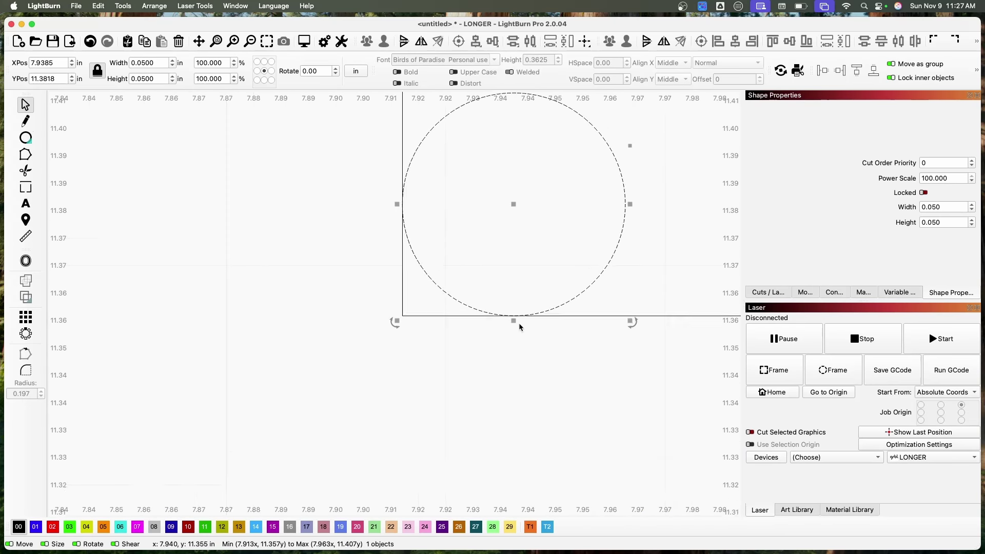
Fine-tune the same circle's position to X 7.9385 and Y 11.3816 in so it meets both edges of the corner.
click(25, 172)
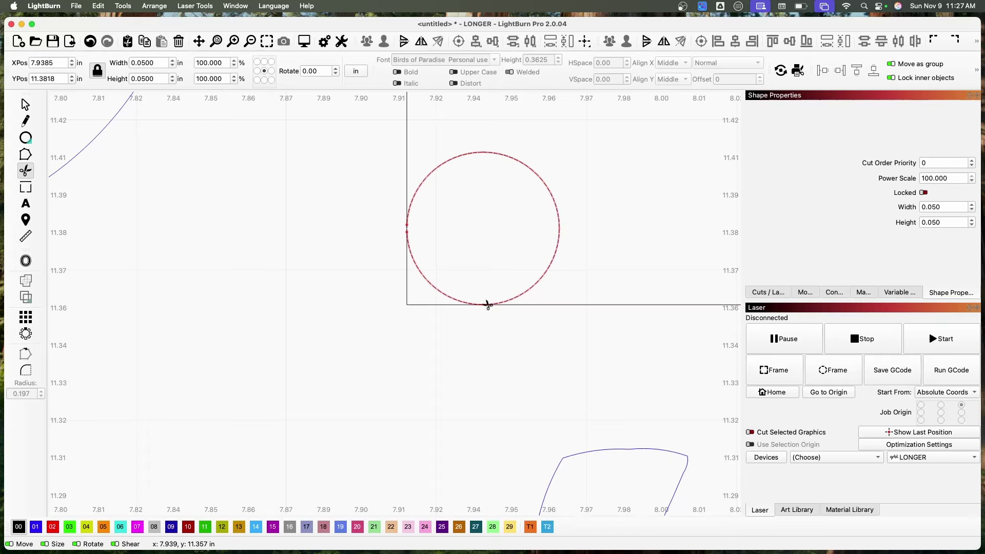
click(25, 104)
click(475, 226)
drag(475, 226, 484, 228)
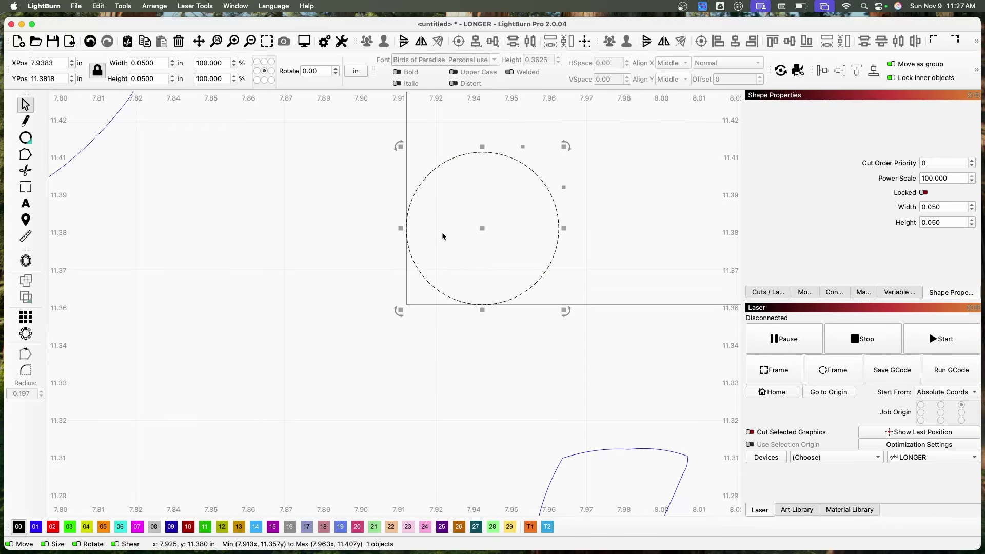
scroll(462, 232, up, 1)
key(super+z)
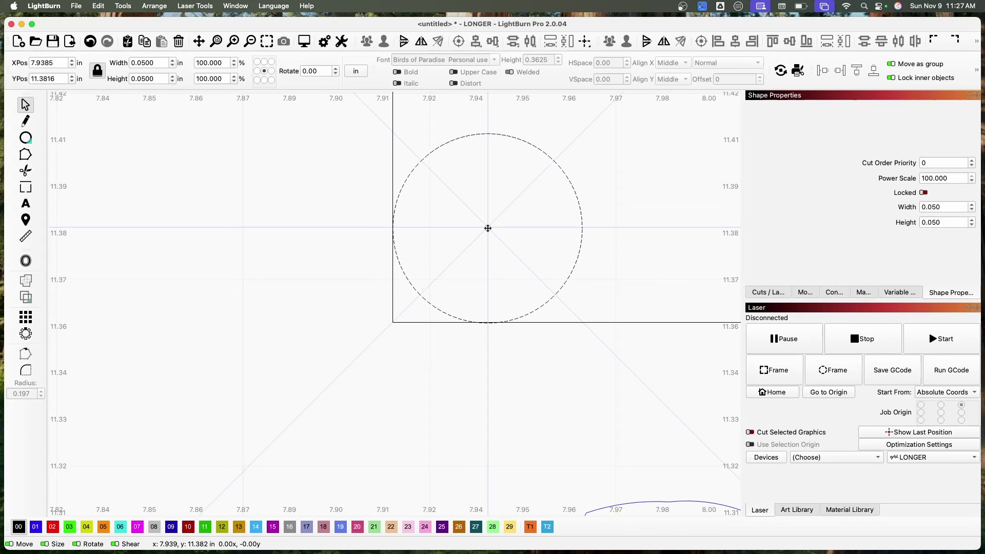
Trim away the sharp corner and the surplus circle arc to the right of "2025", leaving a rounded inner corner.
key(alt+shift+t)
click(394, 291)
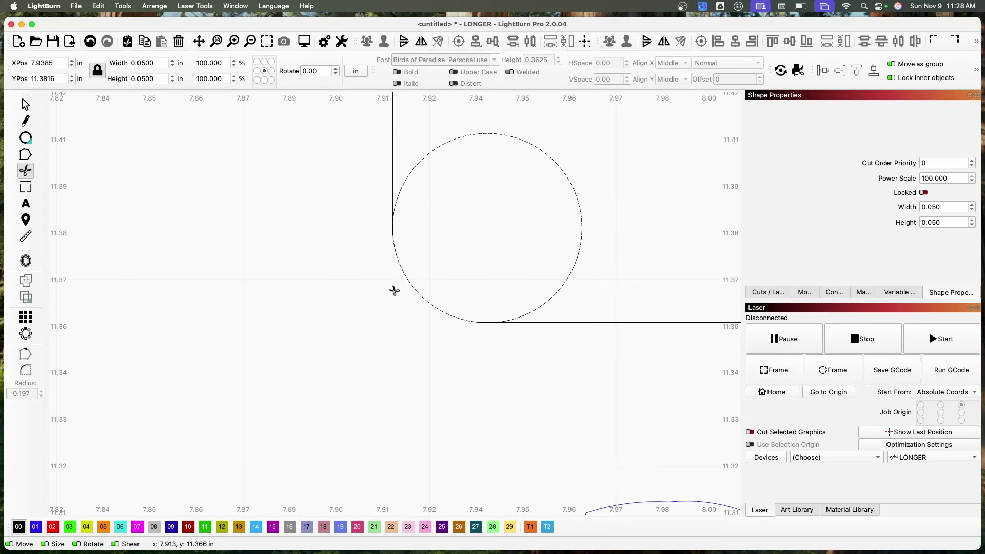
click(546, 306)
scroll(440, 311, down, 5)
scroll(352, 293, down, 8)
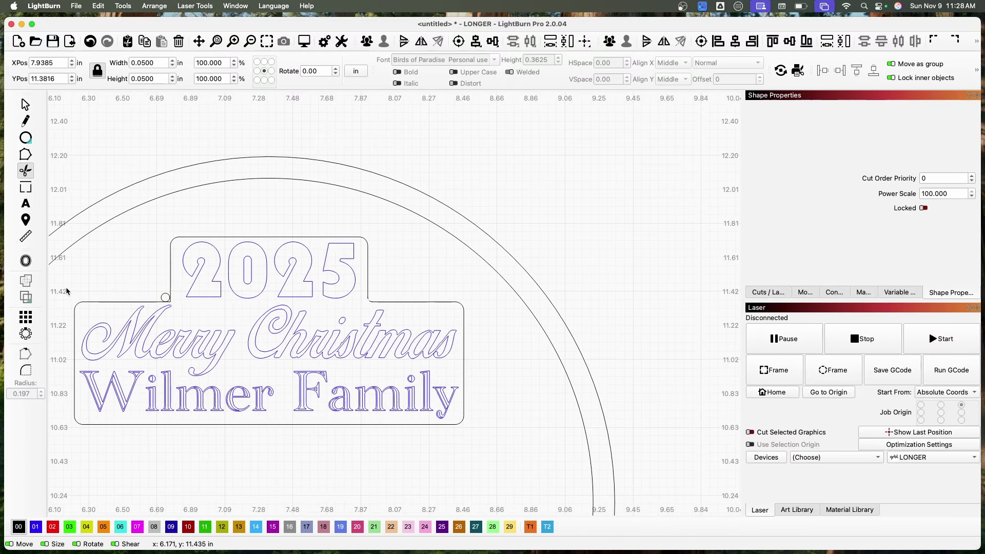
Move the other 0.05 in circle against both edges of the inner corner to the left of "2025".
scroll(96, 278, up, 10)
key(Escape)
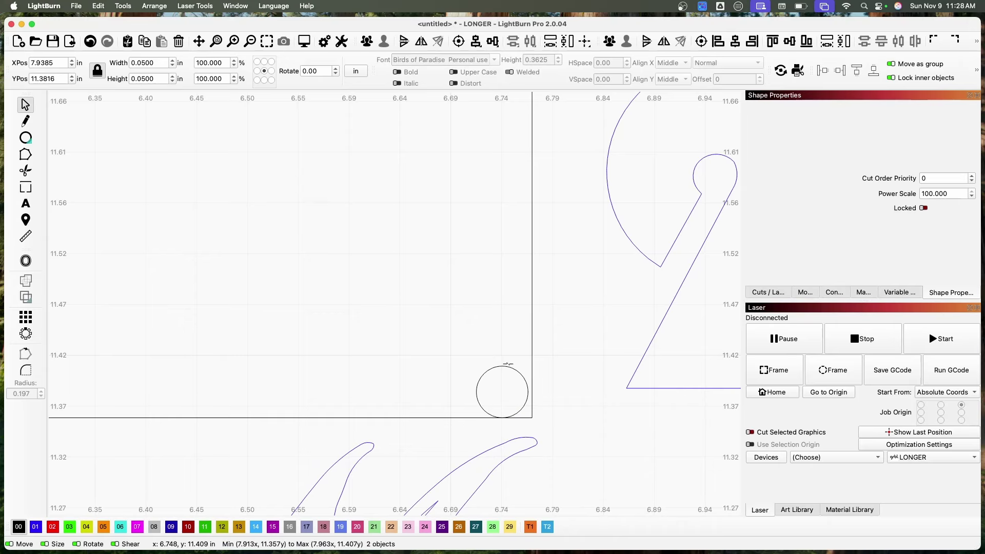
click(504, 366)
drag(502, 392, 506, 391)
Trim off the sharp corner and the surplus circle arc to the left of "2025", leaving a rounded inner corner.
key(alt+shift+t)
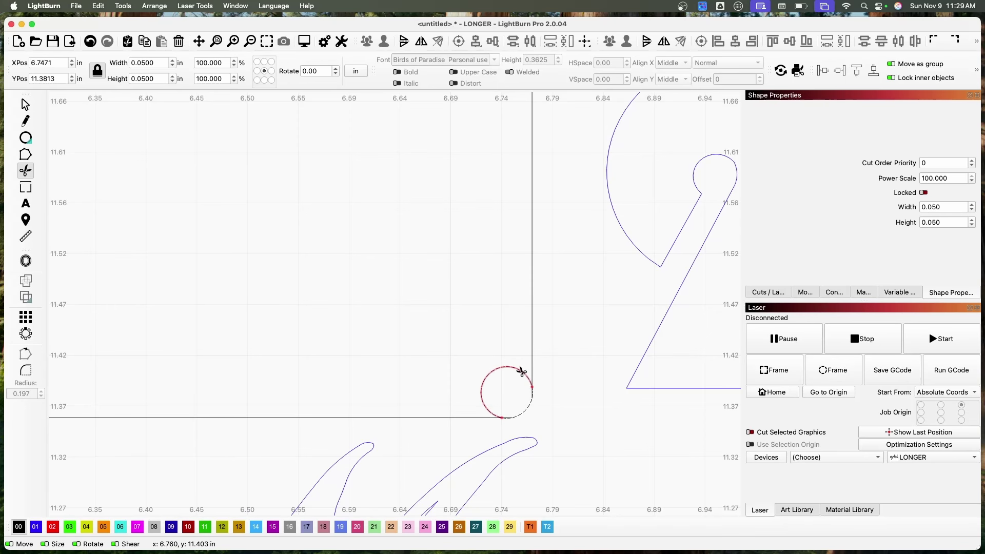
click(521, 374)
scroll(586, 390, down, 15)
scroll(703, 441, up, 5)
scroll(703, 447, up, 5)
key(Escape)
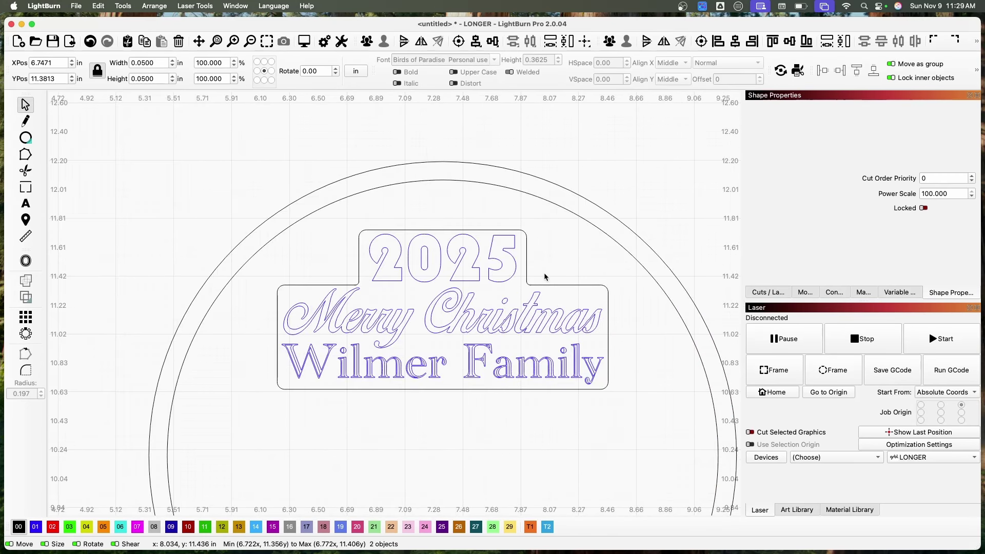
Clear the leftover circle at the inner corner left of "2025" and join the trimmed segments and arcs into one outline.
drag(544, 273, 525, 291)
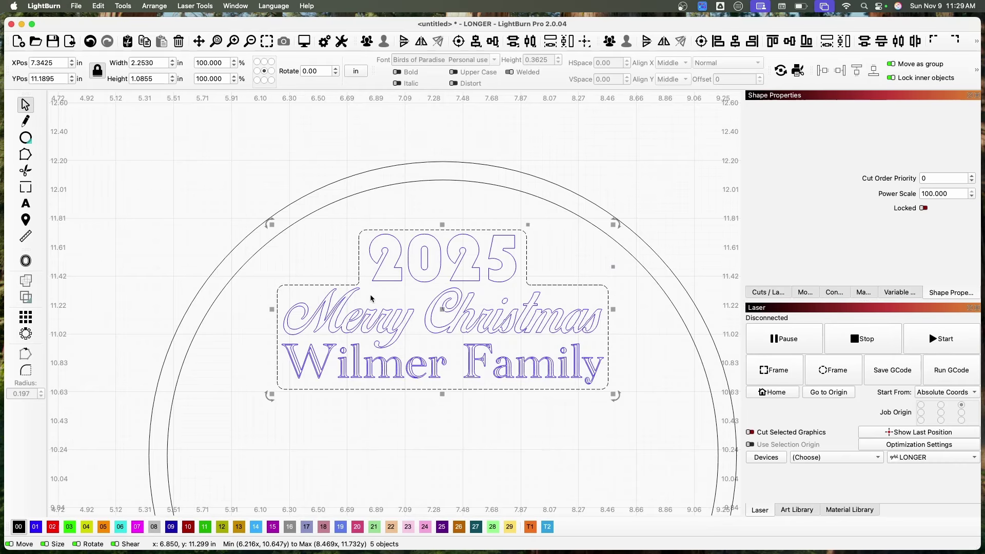
mouse_move(547, 233)
mouse_down()
mouse_move(343, 391)
mouse_move(560, 246)
mouse_move(549, 241)
mouse_up()
scroll(283, 289, up, 8)
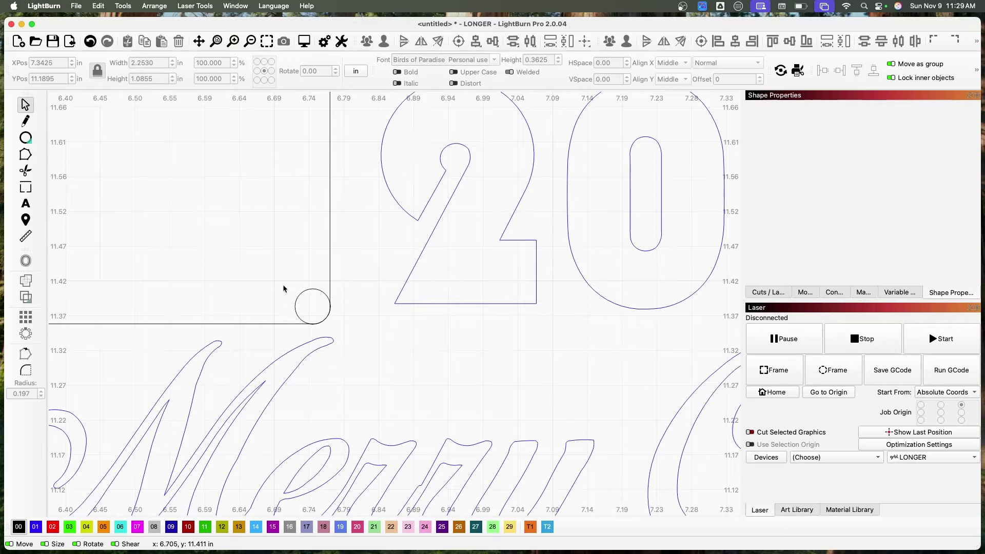
click(304, 291)
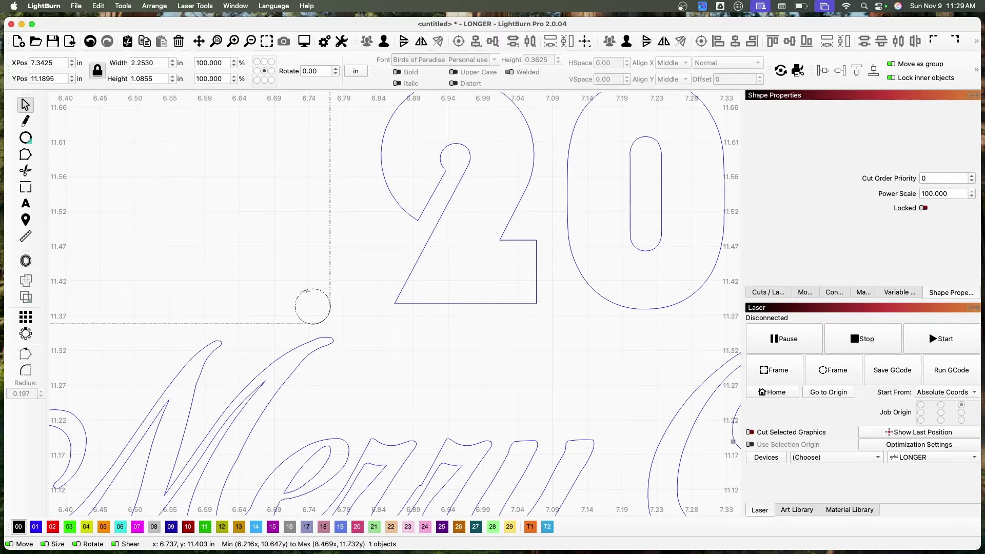
scroll(452, 286, down, 9)
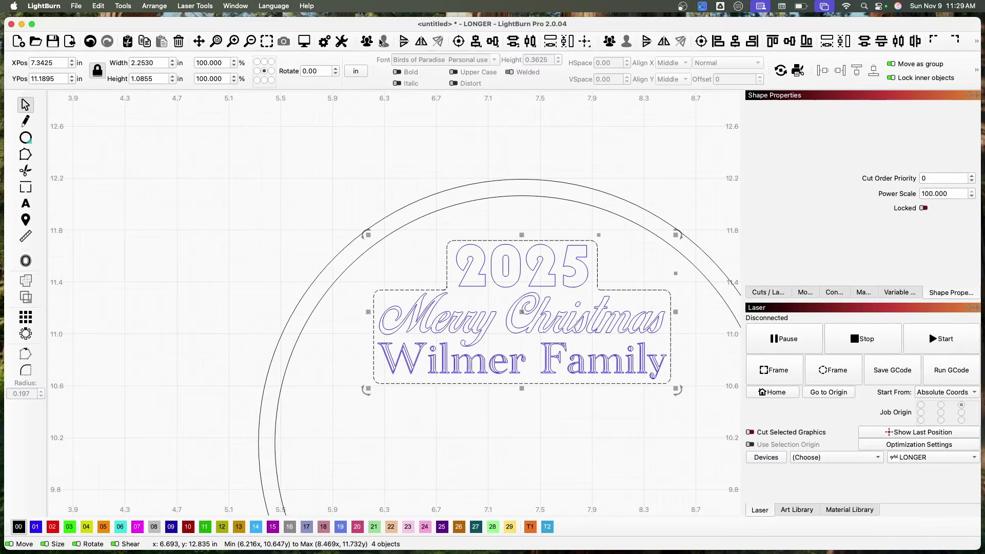
click(509, 229)
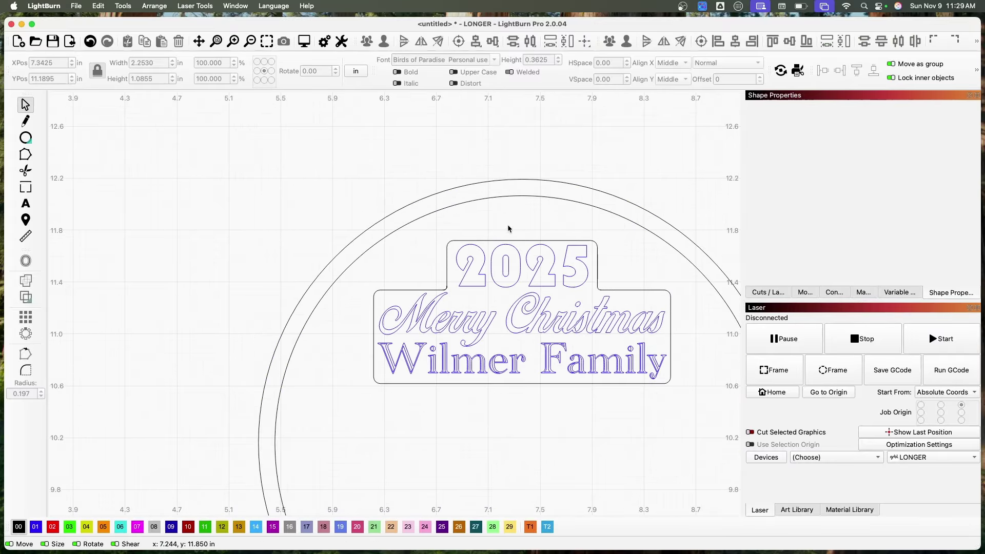
Put a duplicate of the joined text outline on red layer 02 and hide that layer.
click(596, 258)
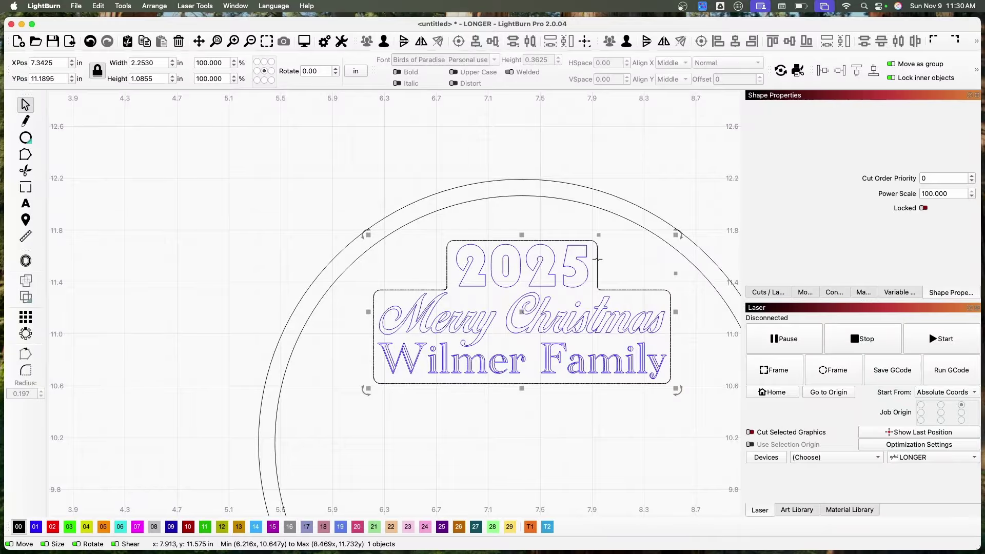
click(52, 527)
click(781, 293)
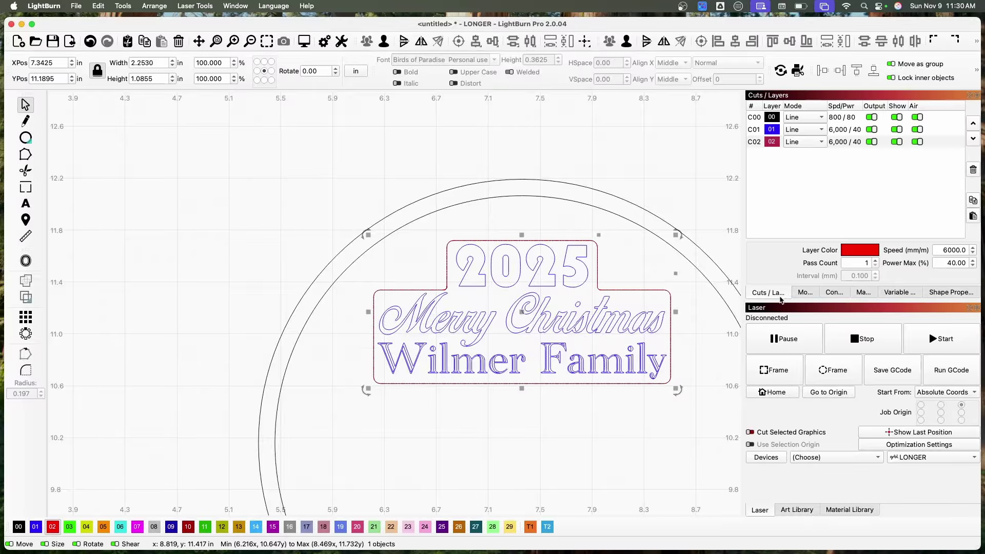
click(897, 141)
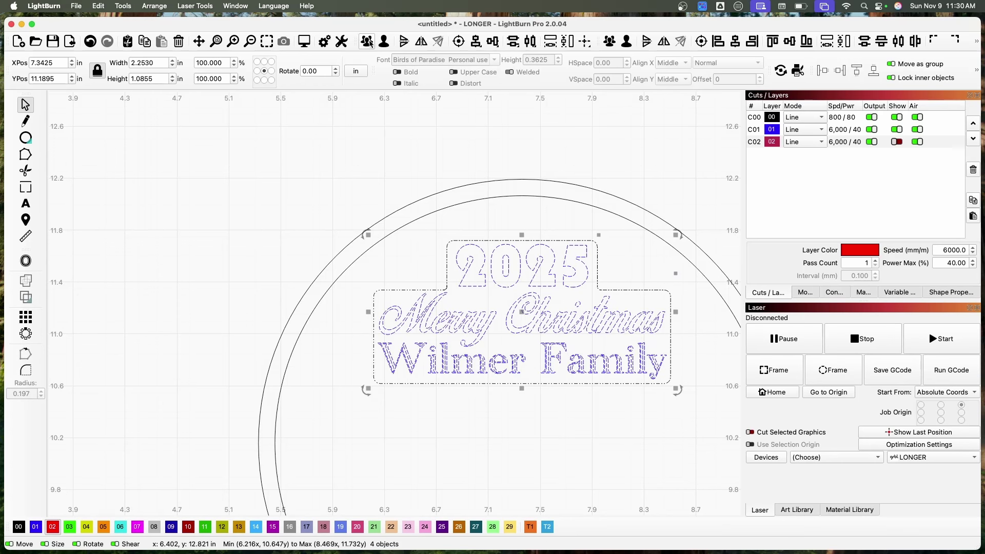
Group the visible black outline with the year, greeting and family name inside it.
click(596, 248)
scroll(596, 247, down, 5)
scroll(648, 340, up, 3)
scroll(630, 245, down, 2)
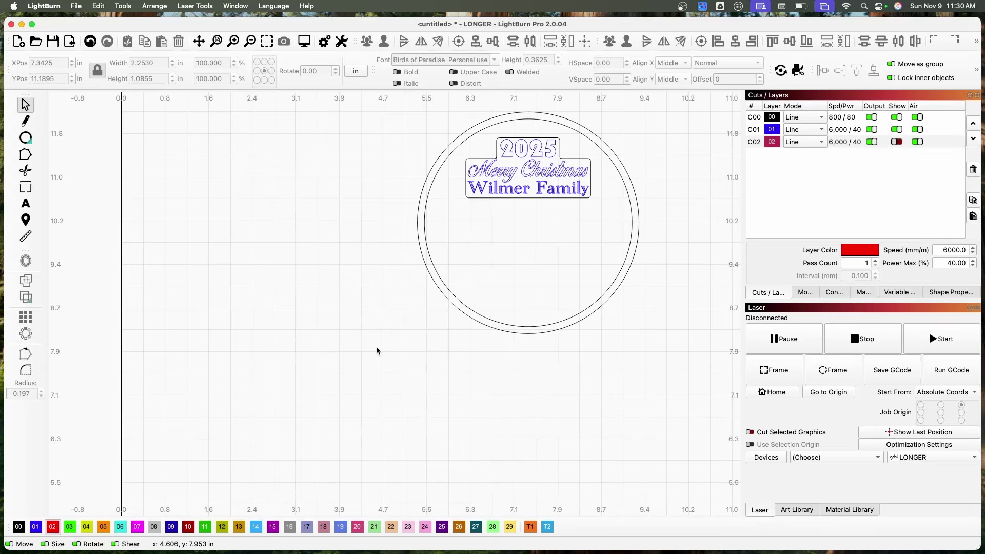
Place the Christmas clip art beside the work area and delete the unneeded designs, keeping the two stockings.
scroll(221, 288, down, 8)
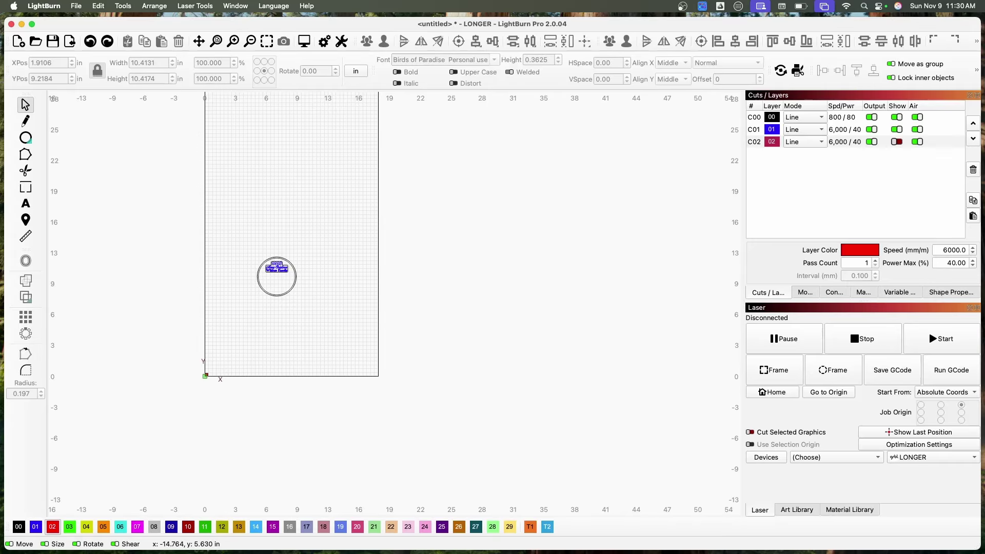
drag(393, 311, 496, 243)
drag(538, 286, 427, 158)
key(Delete)
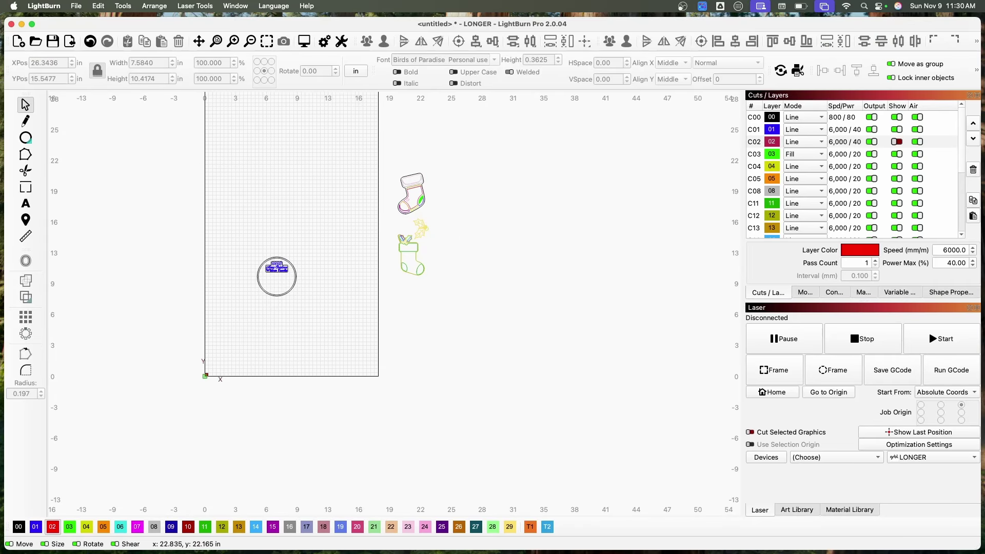
Delete the upper stocking and the loose yellow piece, keeping only the holly-topped stocking.
scroll(426, 158, down, 3)
scroll(439, 199, up, 5)
key(Delete)
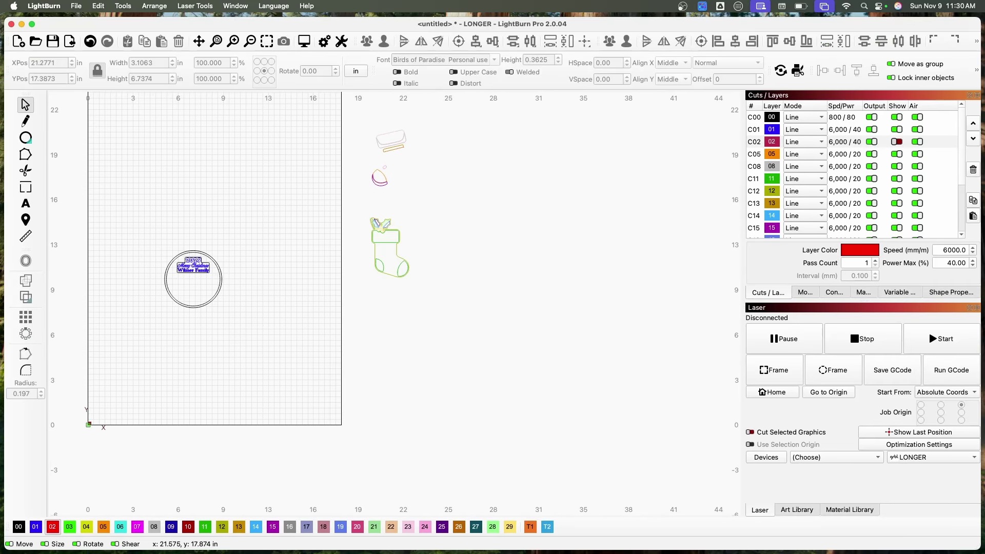
drag(419, 203, 352, 103)
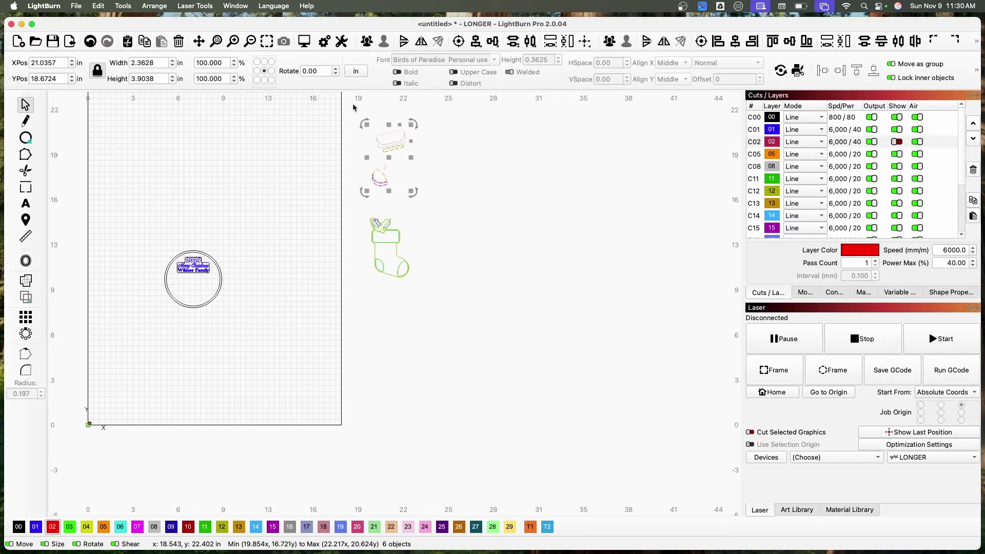
key(Delete)
Flip the whole holly-topped stocking horizontally so its toe points left.
scroll(405, 250, up, 4)
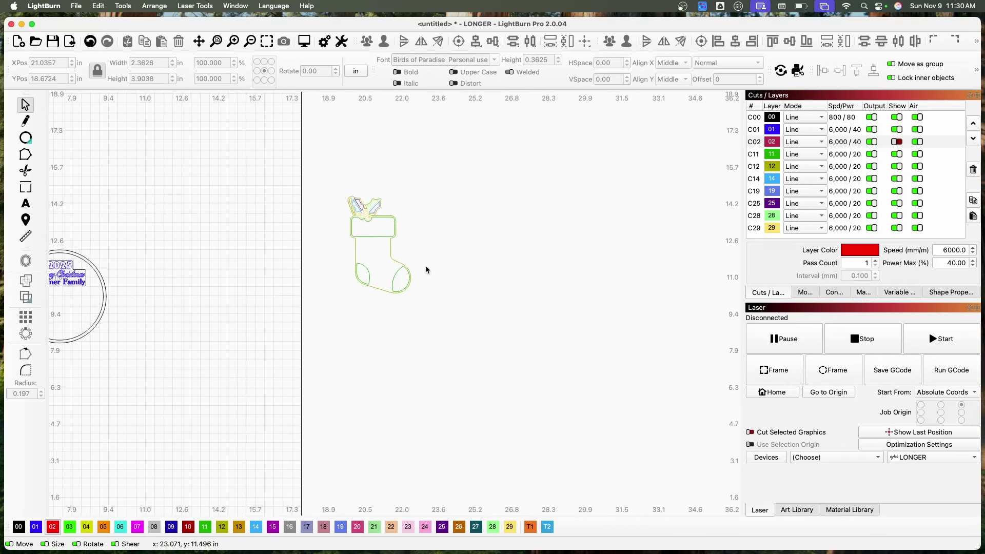
scroll(357, 213, up, 2)
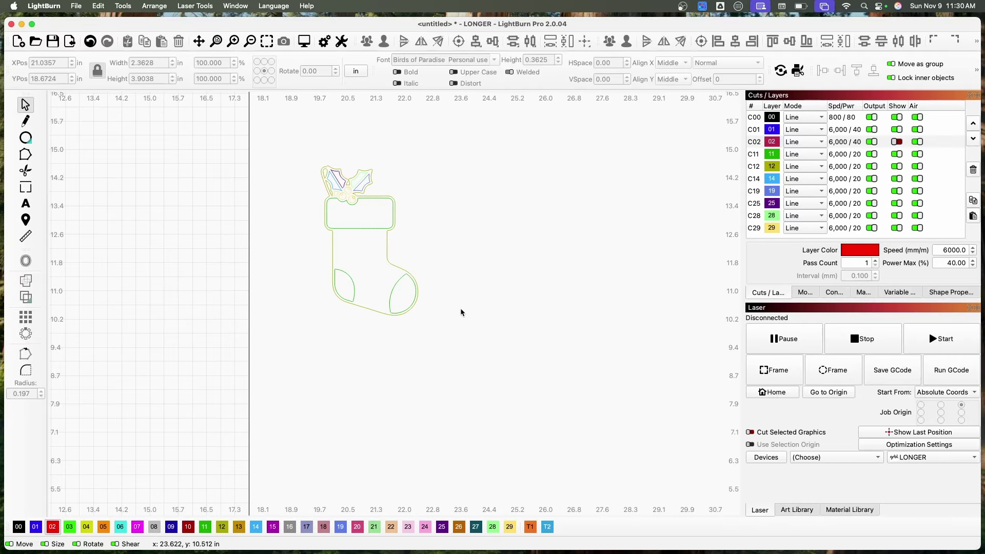
drag(462, 334, 269, 120)
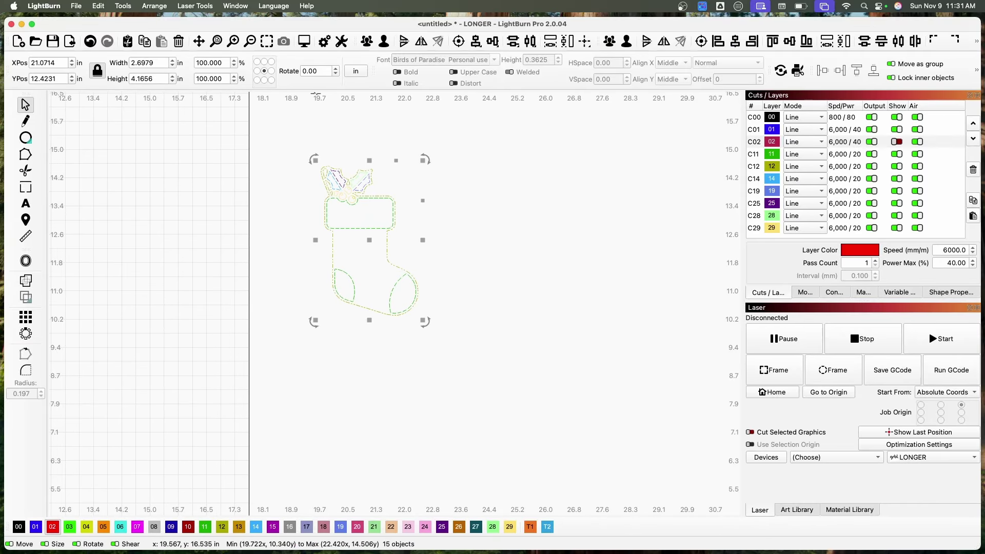
click(421, 41)
click(472, 236)
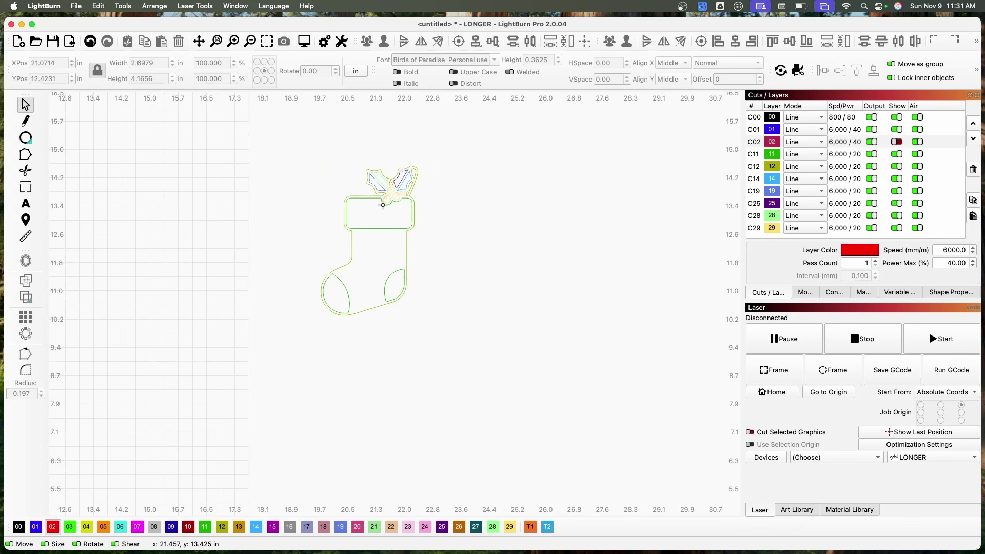
Assign the stocking's outer outline, including the holly contour, to black layer 00.
scroll(385, 286, up, 2)
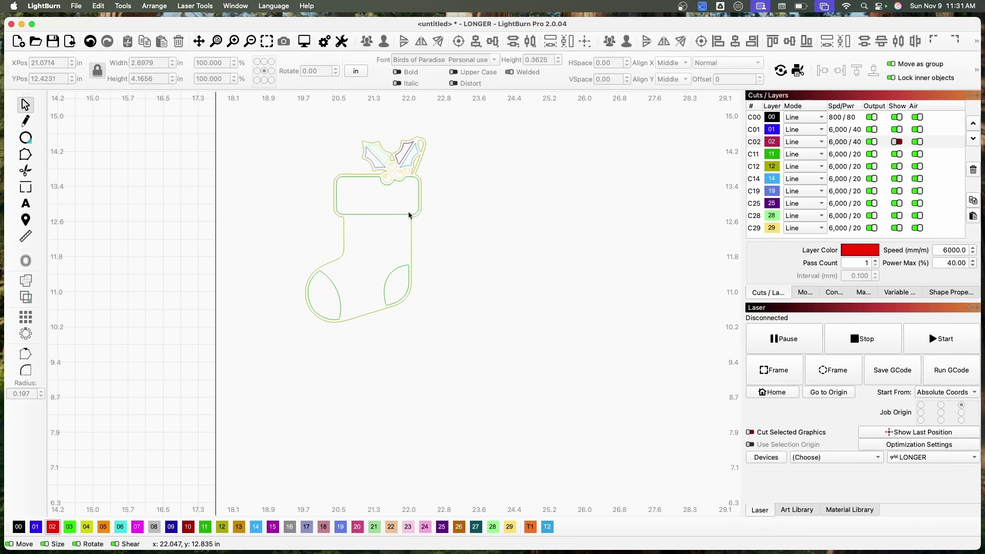
click(417, 167)
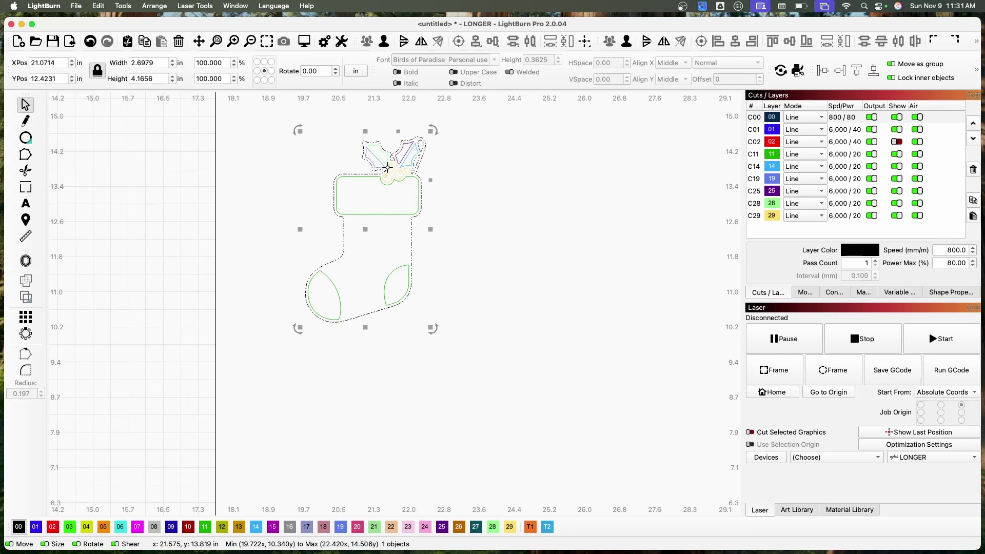
Assign the stocking's cuff, heel patch and toe patch to blue line layer 01.
click(379, 215)
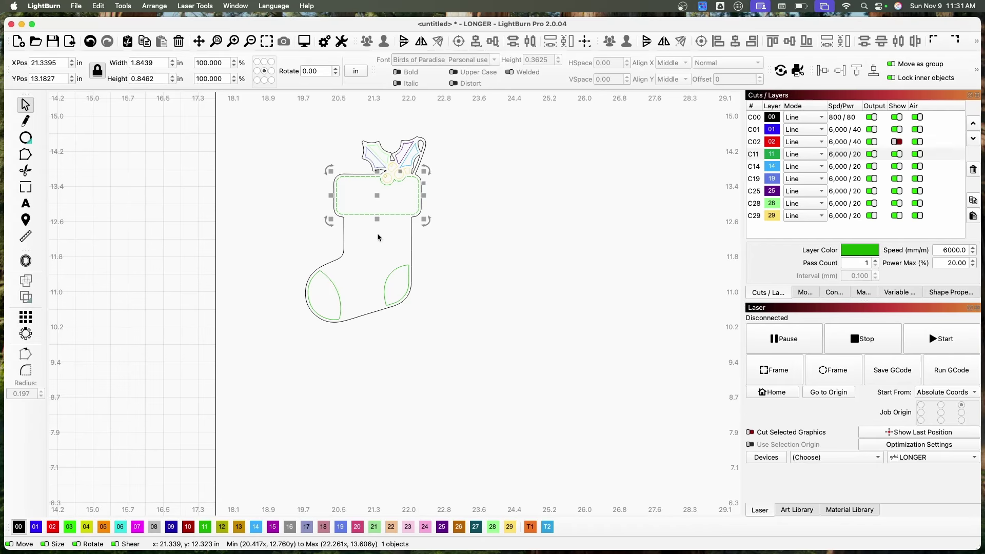
shift+click(391, 273)
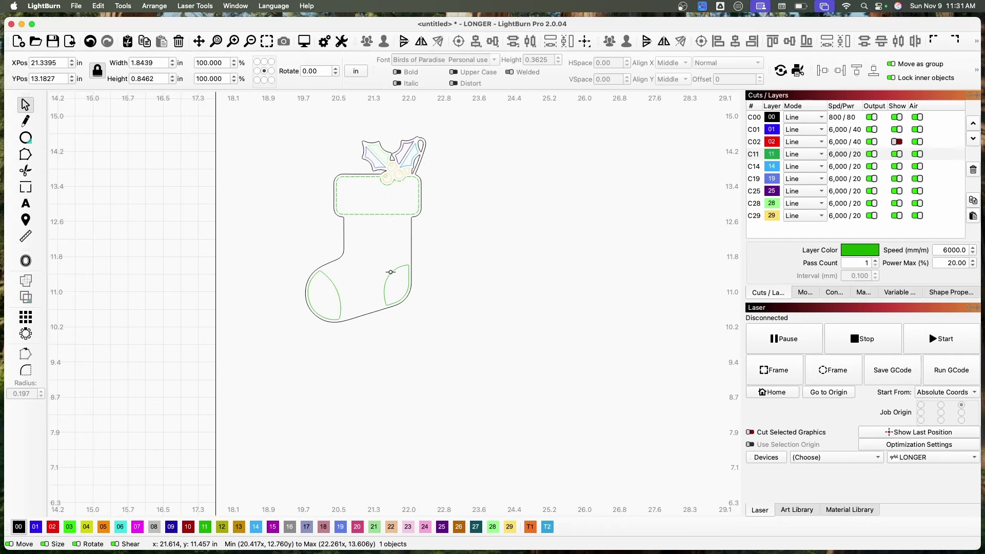
shift+click(332, 287)
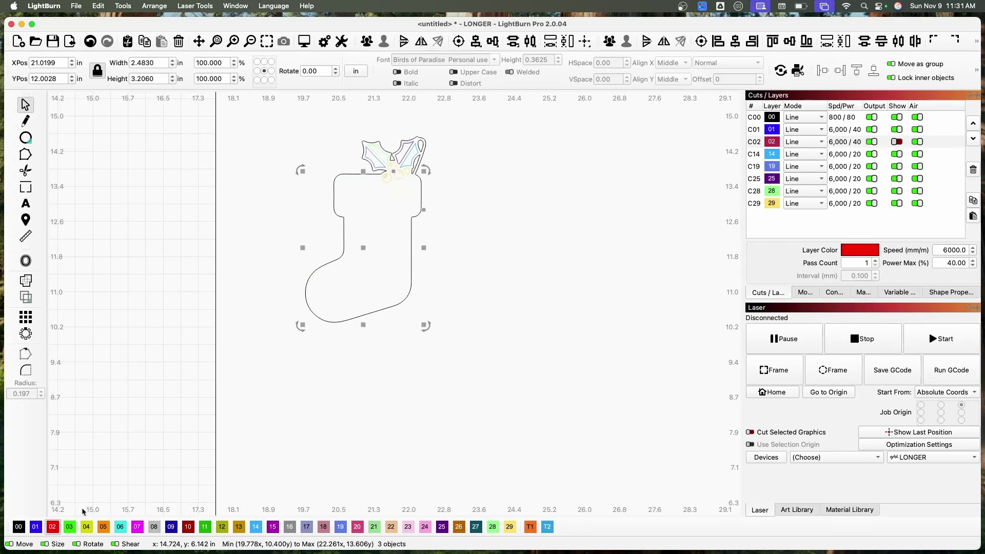
click(69, 527)
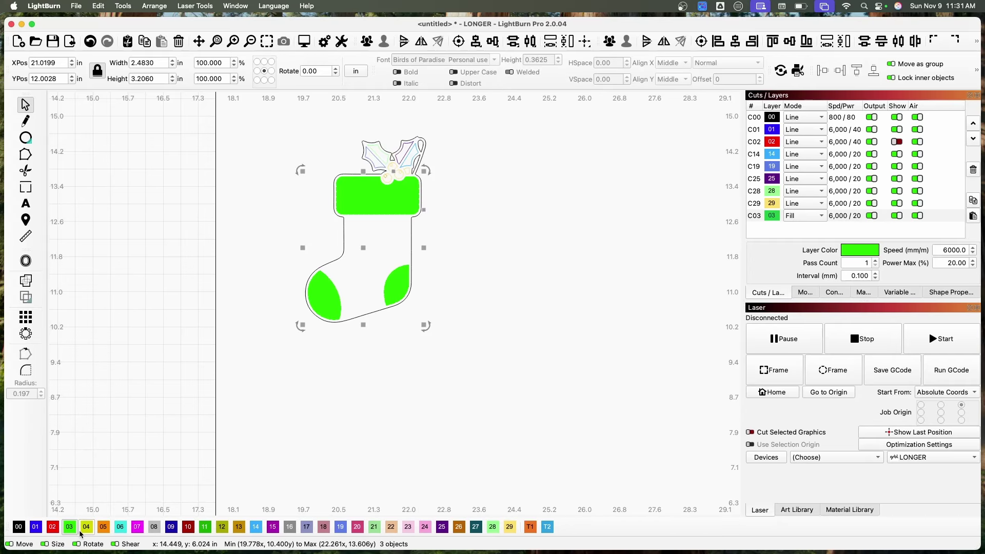
click(36, 527)
Assign the holly leaves and berries to green fill layer 03.
scroll(394, 186, up, 3)
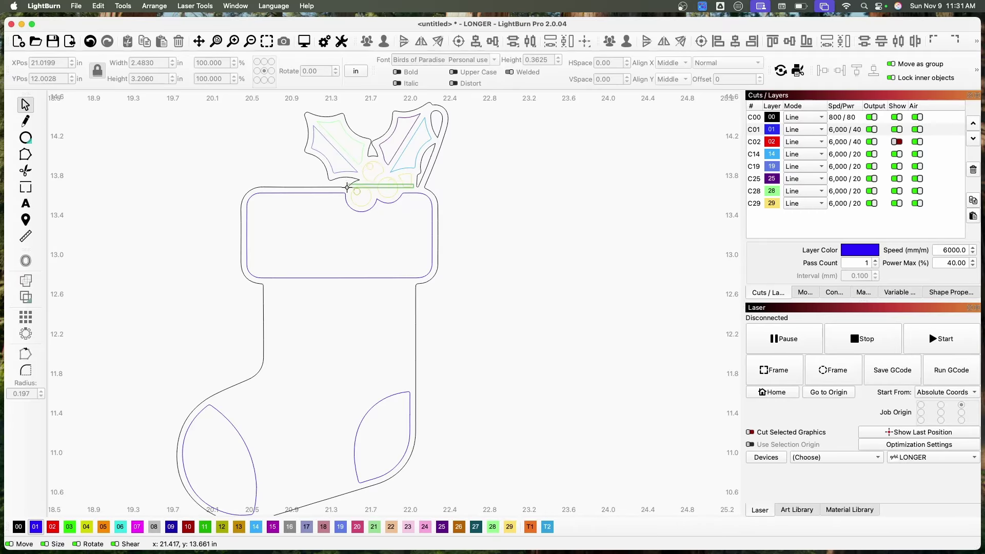
drag(348, 187, 349, 189)
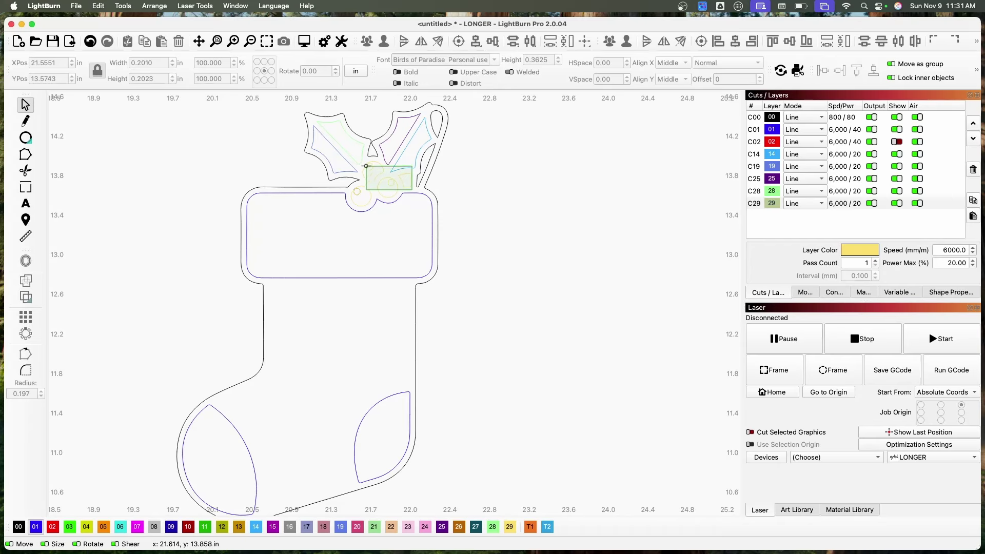
drag(360, 161, 363, 161)
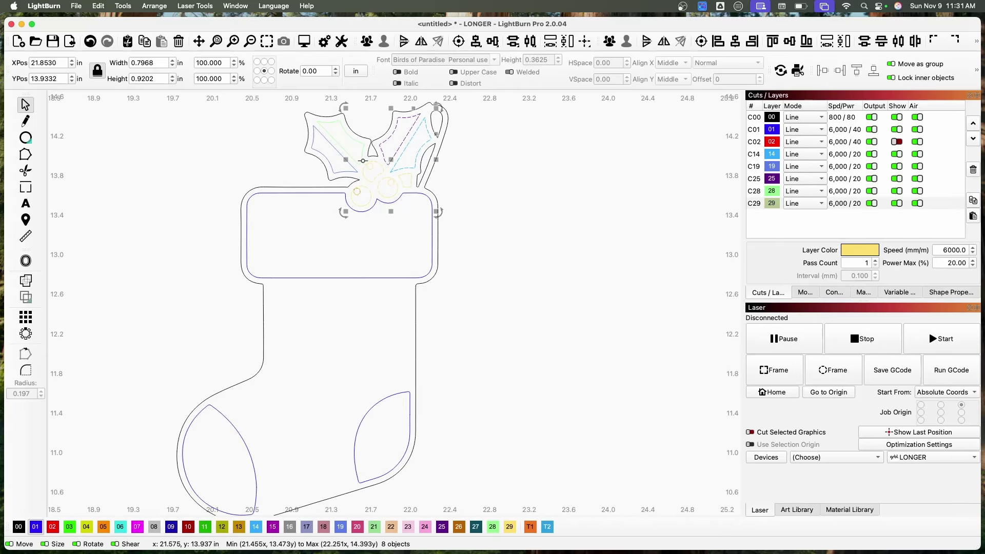
click(70, 530)
click(473, 282)
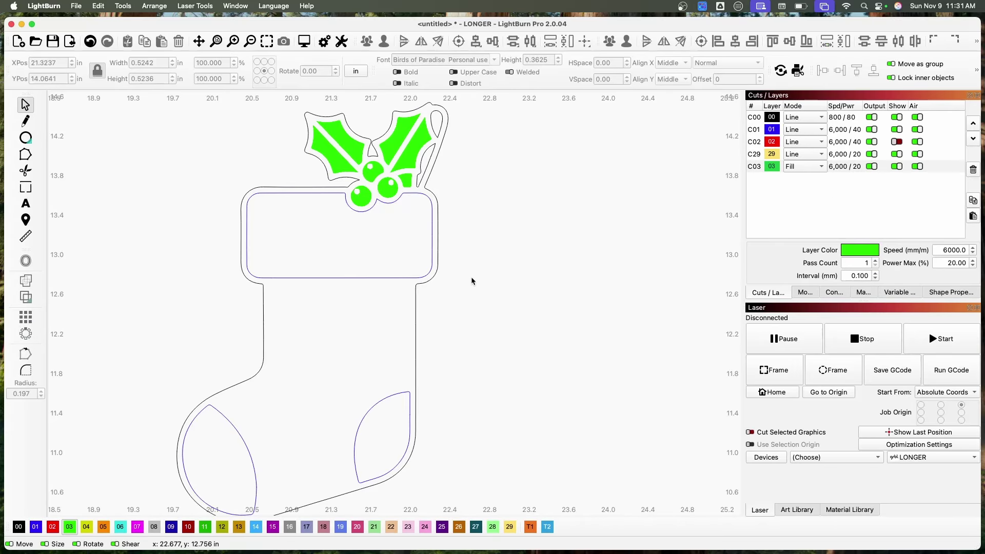
Offset the stocking's outer outline outward by 0.0625 in with bevel corners, deleting the original outline.
click(438, 244)
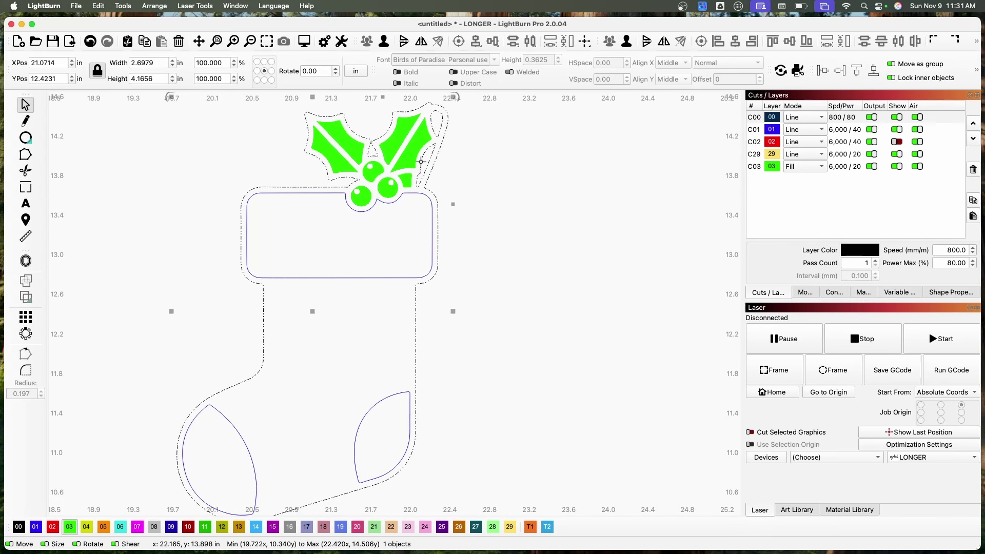
click(24, 260)
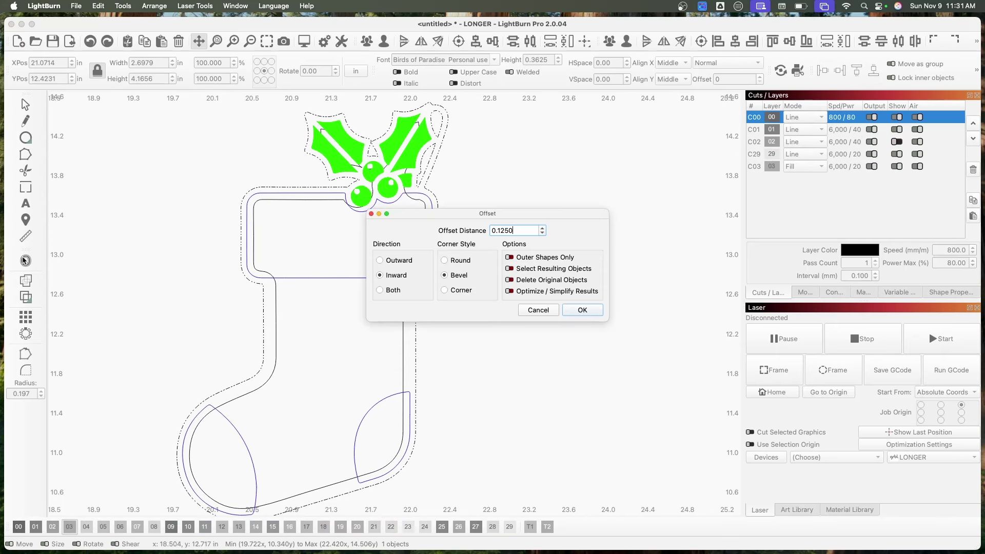
click(380, 261)
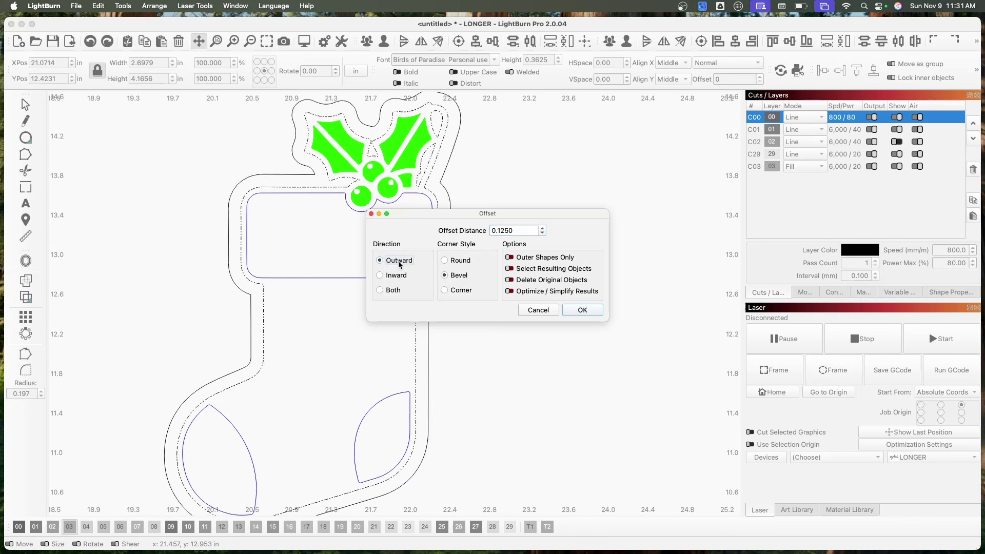
click(543, 233)
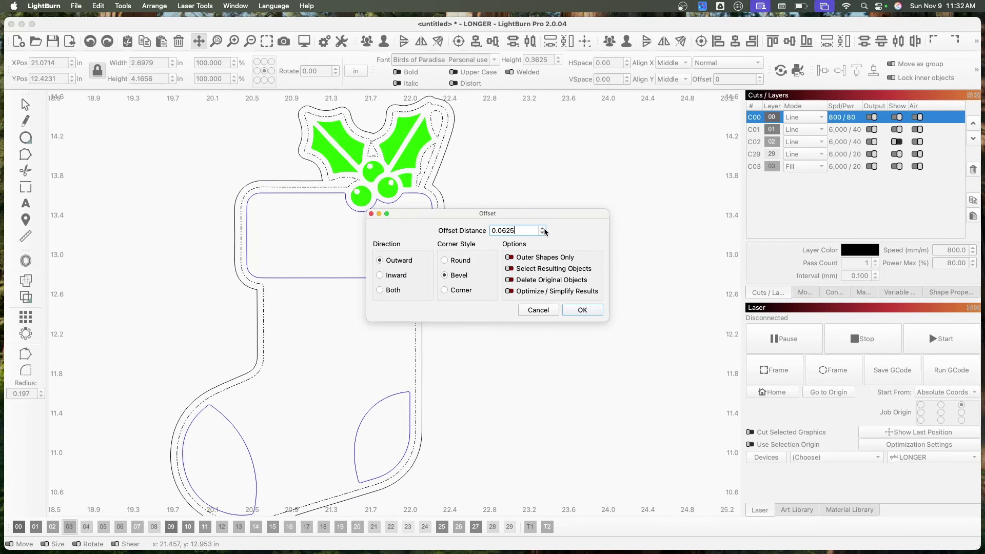
click(511, 280)
click(583, 309)
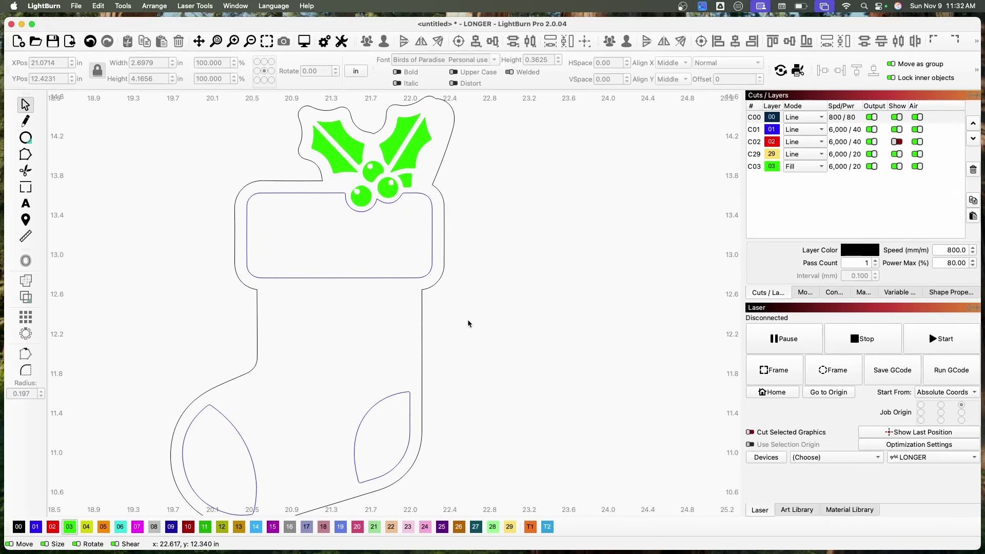
Group the complete stocking artwork and scale it down proportionally to about 0.75 in wide.
scroll(466, 322, down, 6)
drag(478, 205, 288, 440)
scroll(285, 440, down, 12)
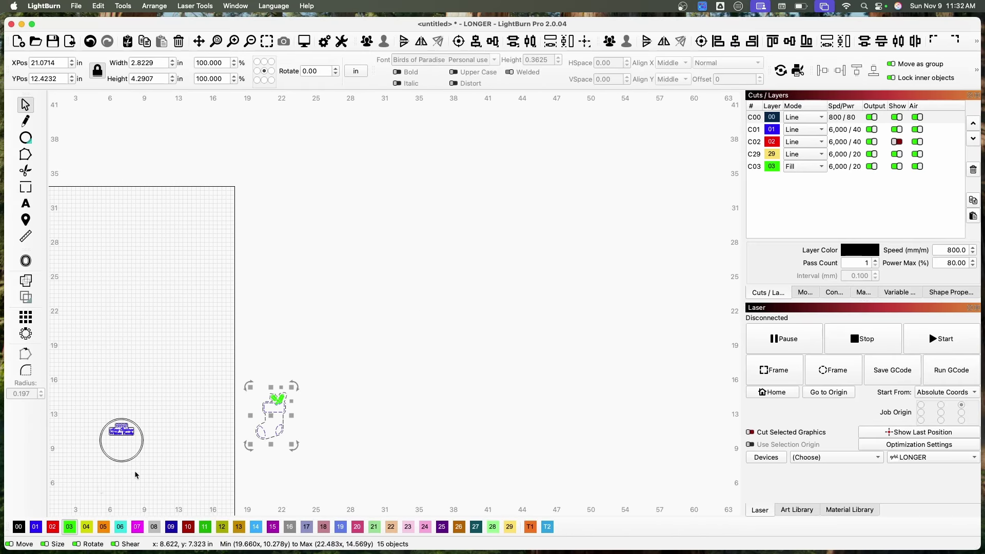
scroll(171, 436, up, 4)
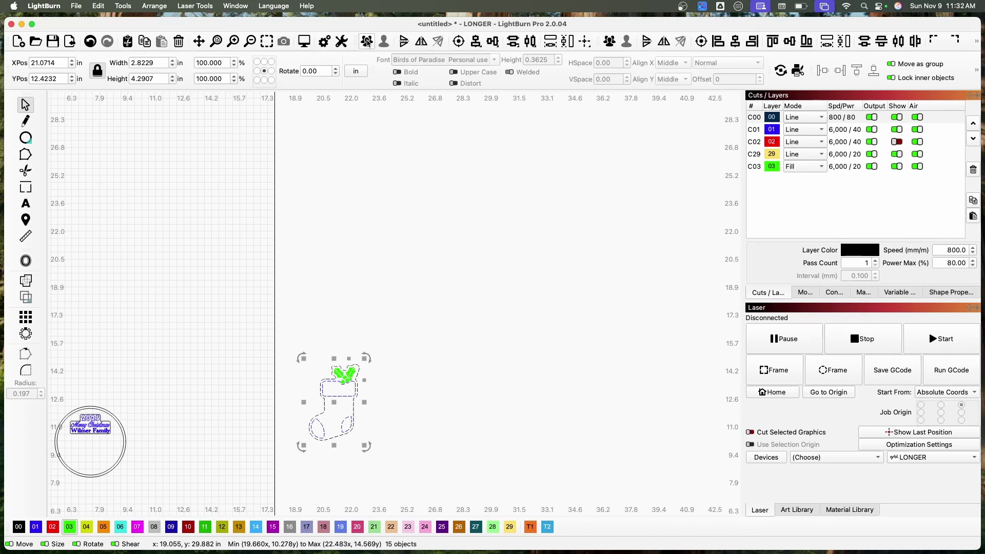
click(359, 378)
click(355, 378)
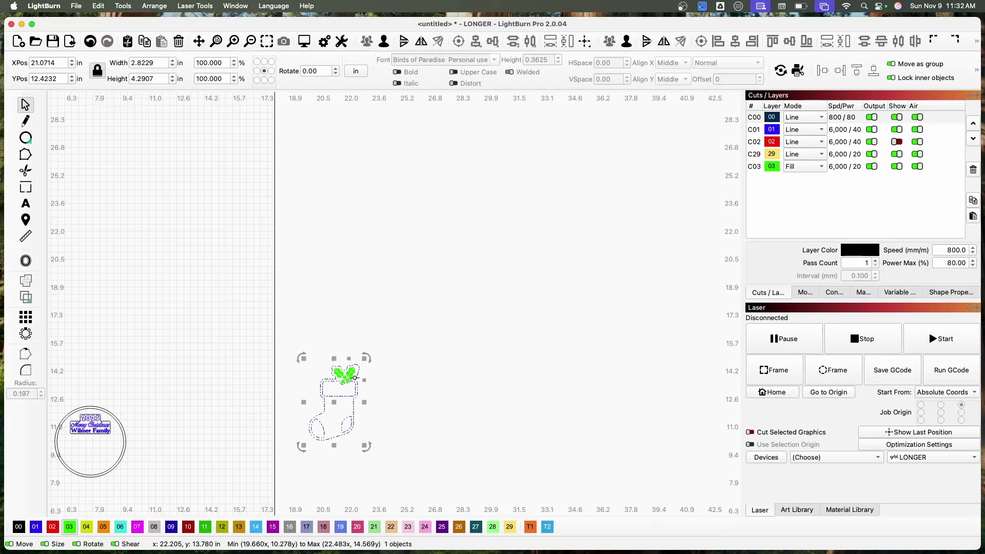
drag(356, 376, 321, 416)
Move the stocking inside the ornament below the text at the left, rotating it about 21 degrees counterclockwise.
scroll(130, 483, up, 1)
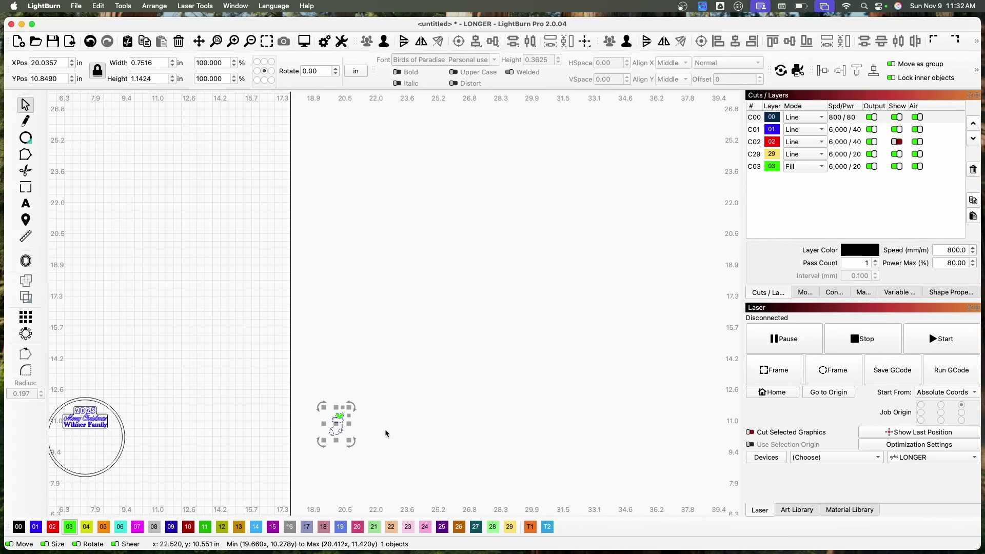
drag(334, 425, 65, 441)
scroll(65, 441, up, 5)
scroll(137, 494, down, 10)
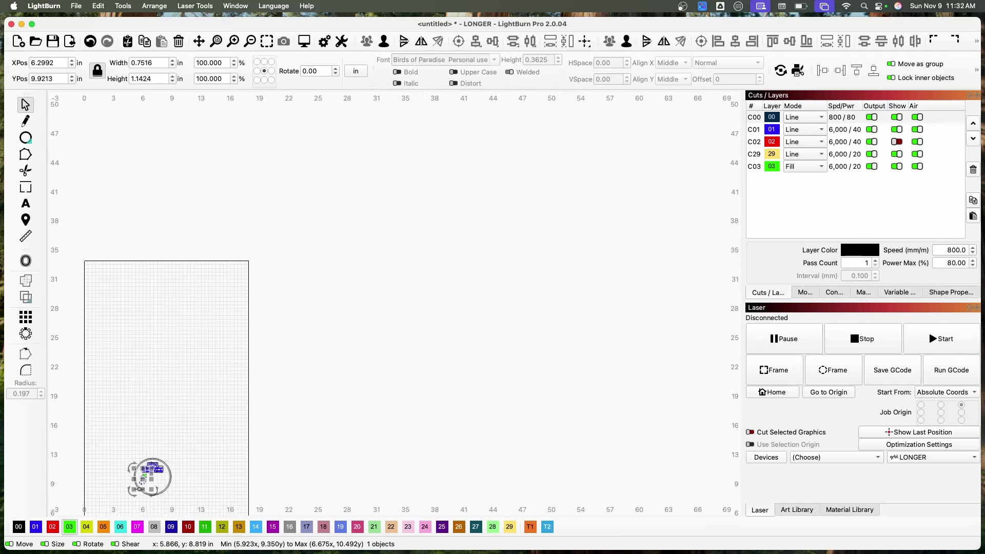
scroll(138, 493, up, 8)
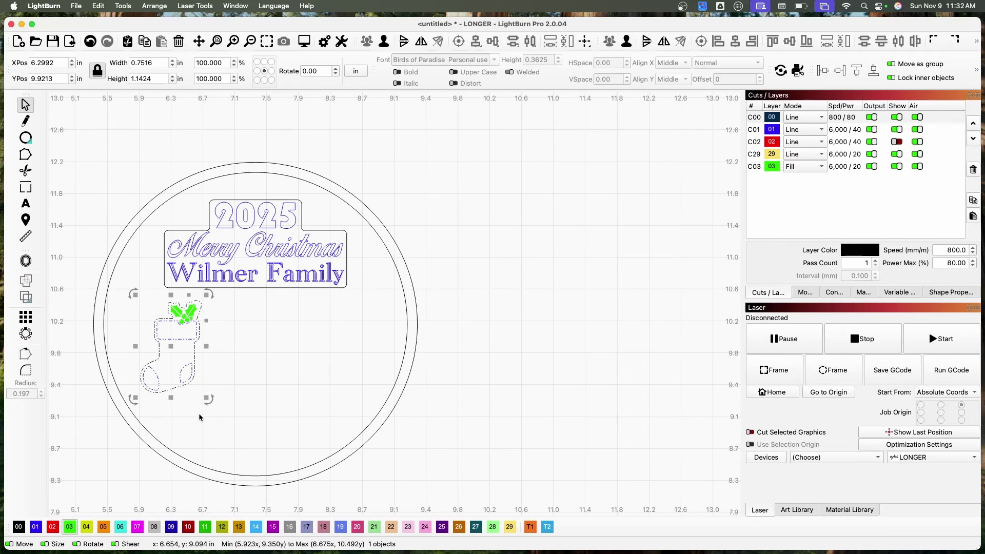
drag(209, 403, 221, 380)
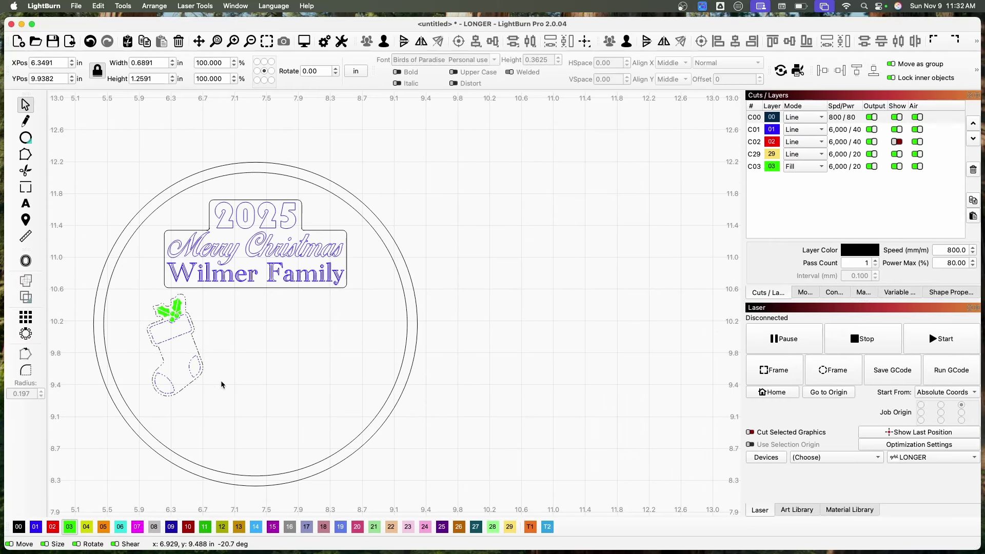
drag(189, 348, 170, 348)
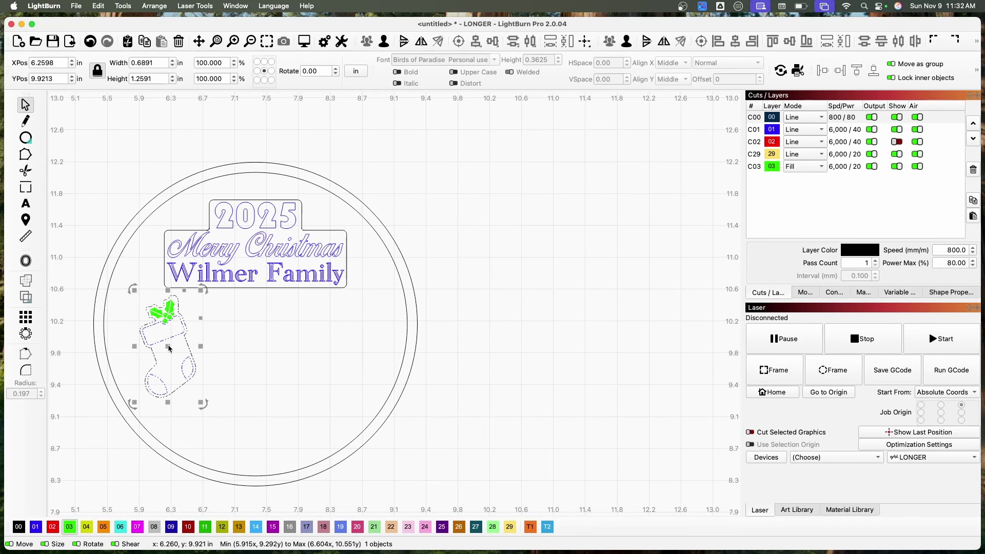
Duplicate the tilted stocking into a row of three and enlarge the row to about 2.36 in wide.
drag(170, 348, 277, 343)
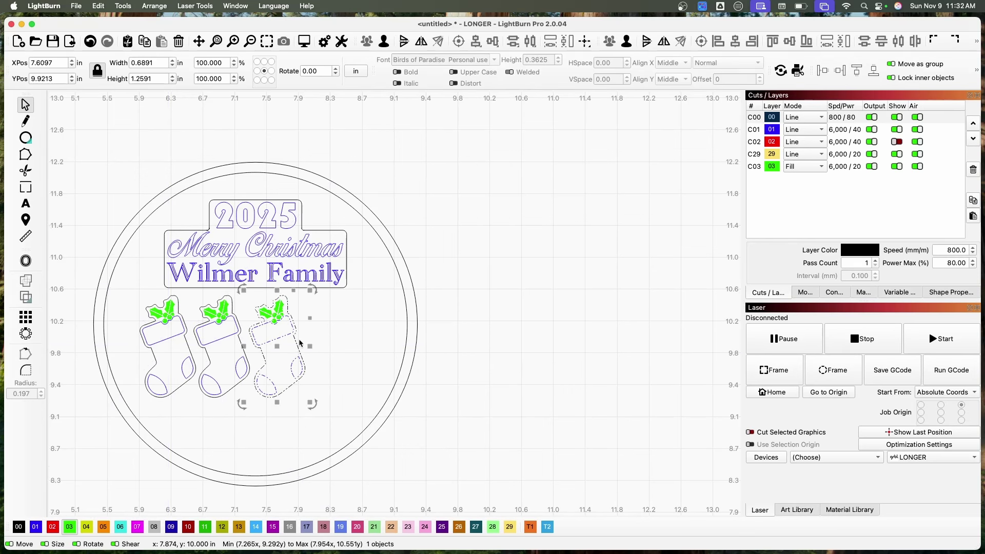
drag(339, 340, 150, 386)
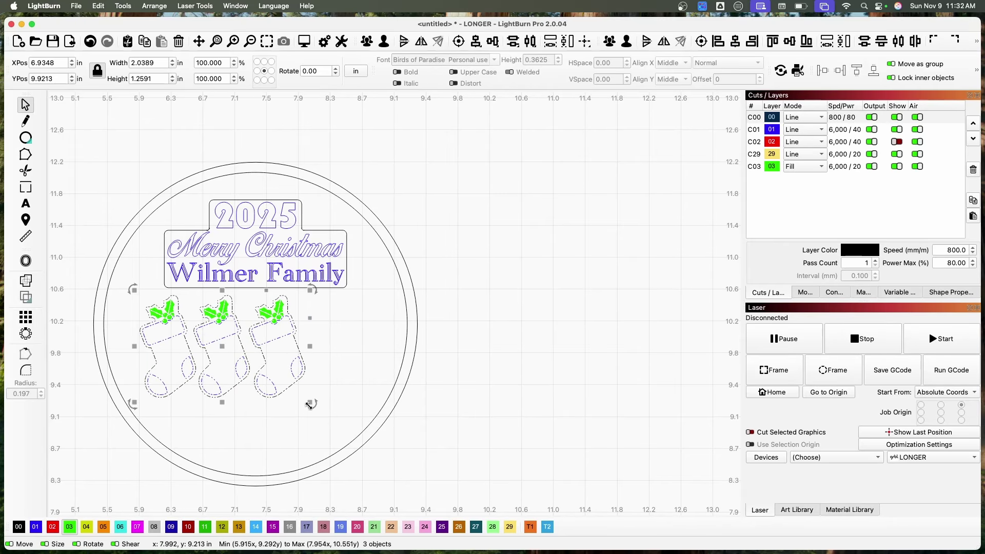
drag(321, 408, 337, 418)
drag(366, 332, 144, 388)
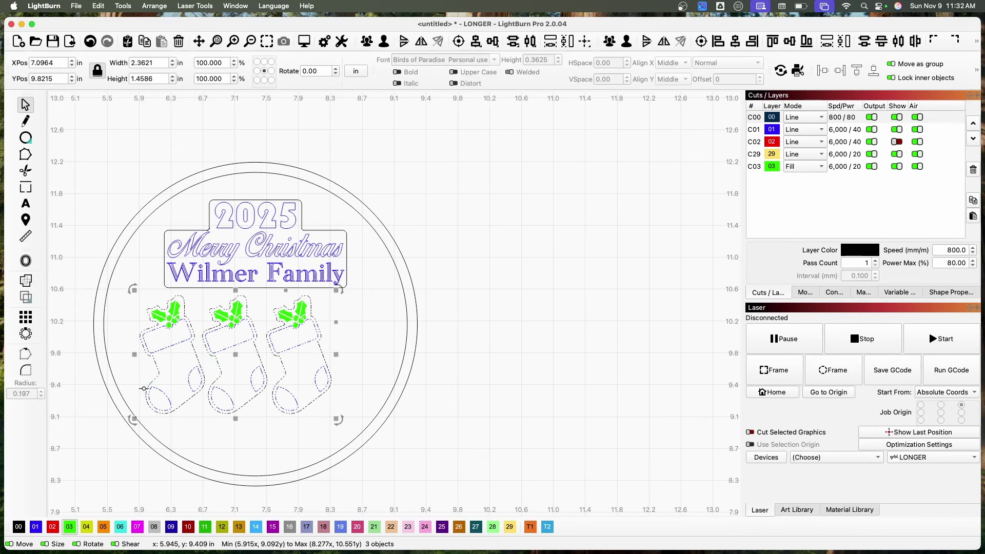
Apply Align H-Center and Distribute H-Centered to the three stockings and center the row beneath the text block.
click(494, 43)
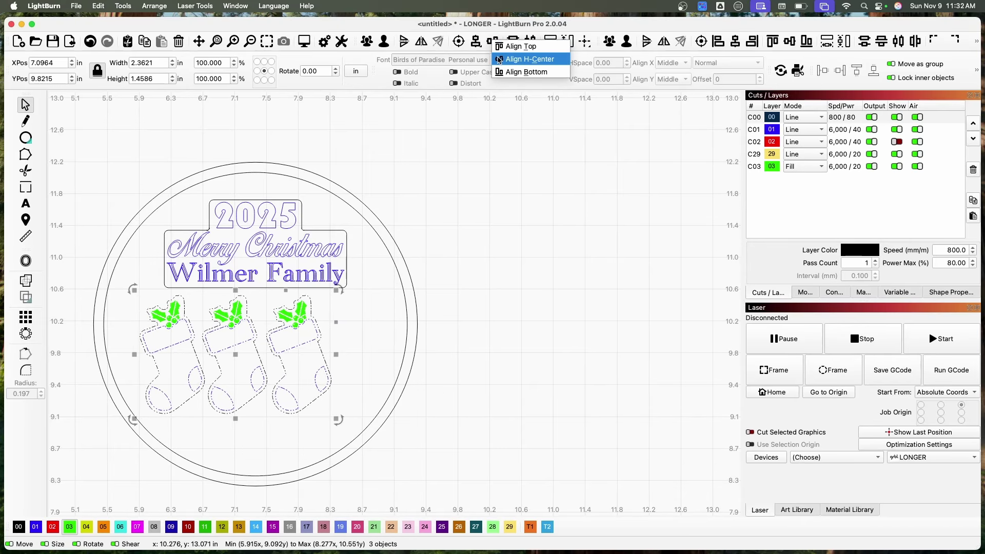
click(497, 57)
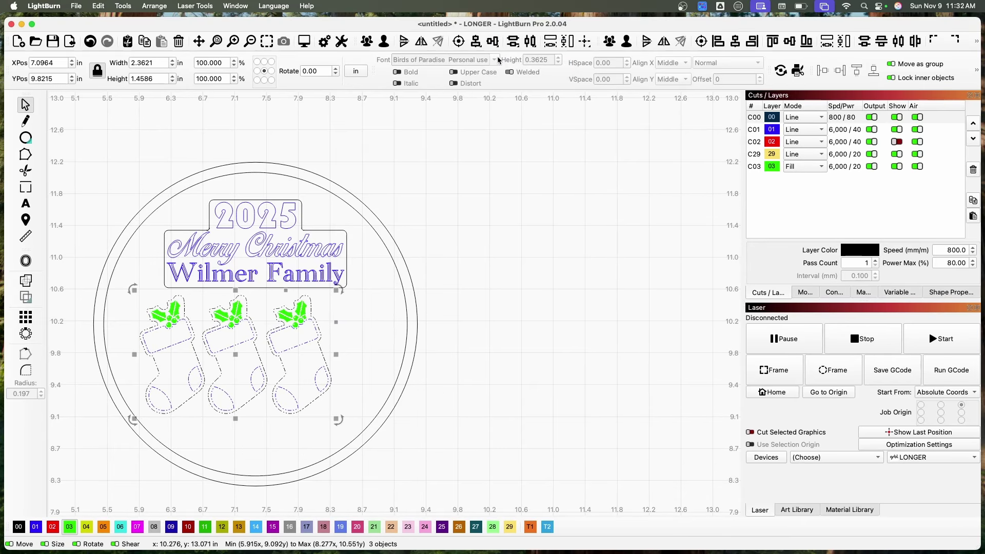
click(531, 43)
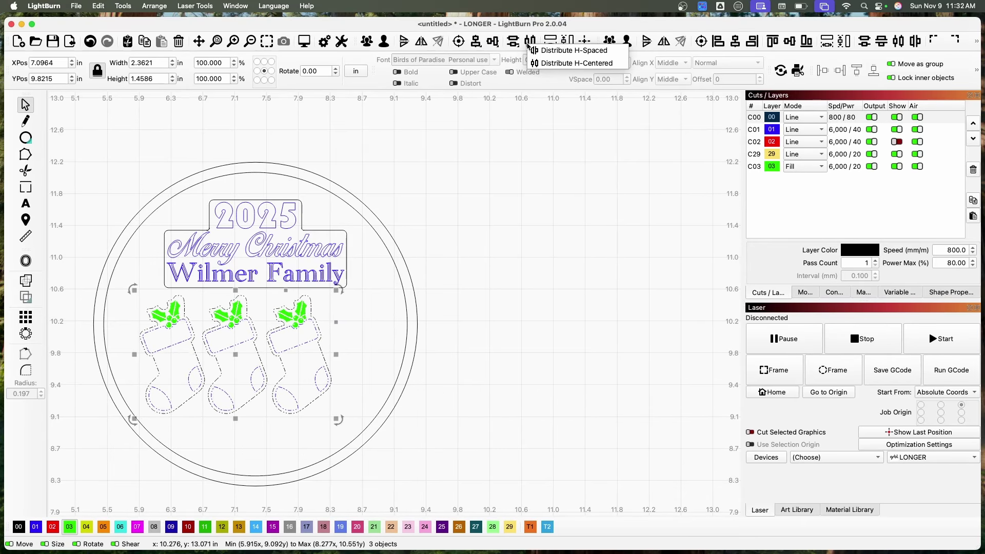
click(545, 63)
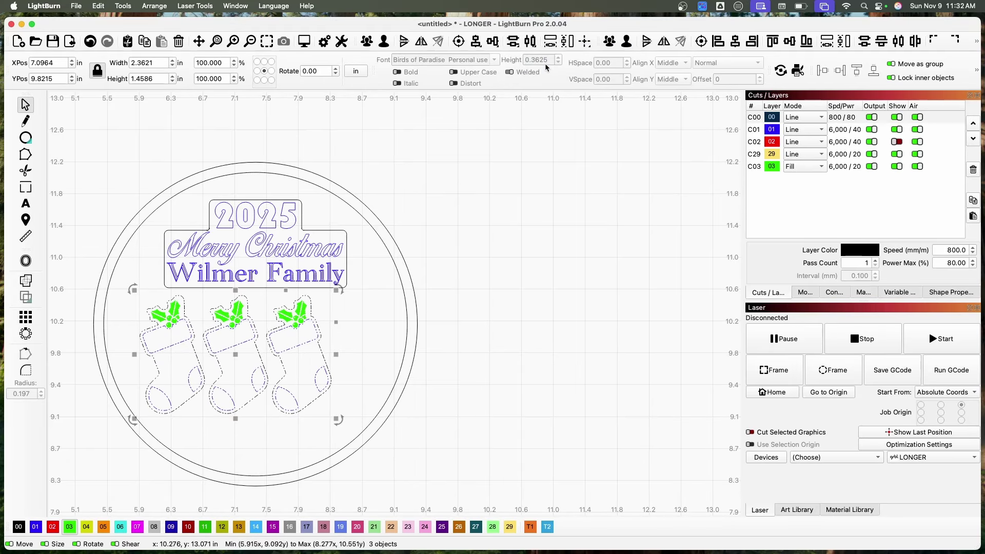
click(331, 363)
Duplicate the stocking row to form a lower, staggered row and delete its rightmost stocking.
drag(346, 329, 283, 411)
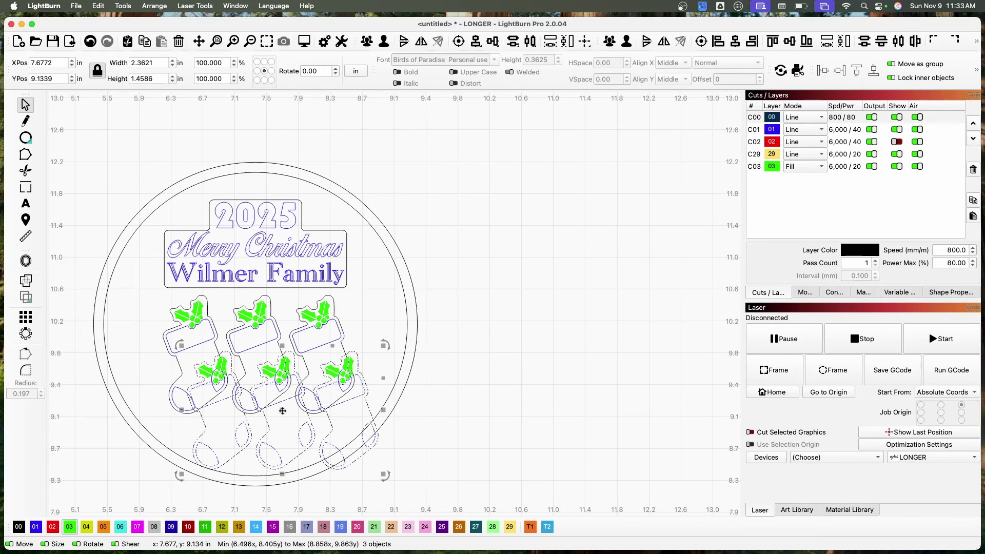
click(357, 372)
key(Delete)
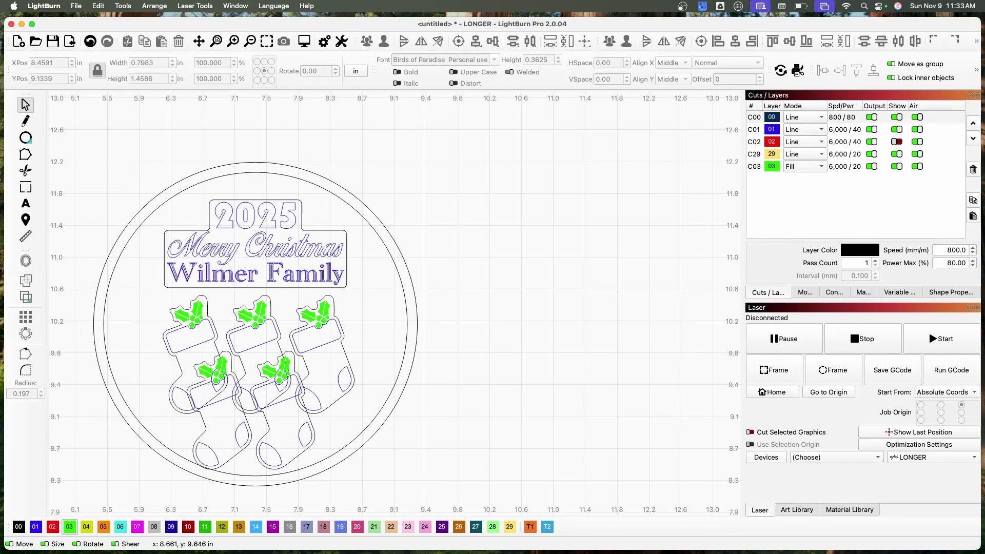
Select all five stockings and nudge them slightly up and to the right inside the ring.
drag(357, 316, 163, 399)
drag(265, 402, 269, 398)
click(372, 363)
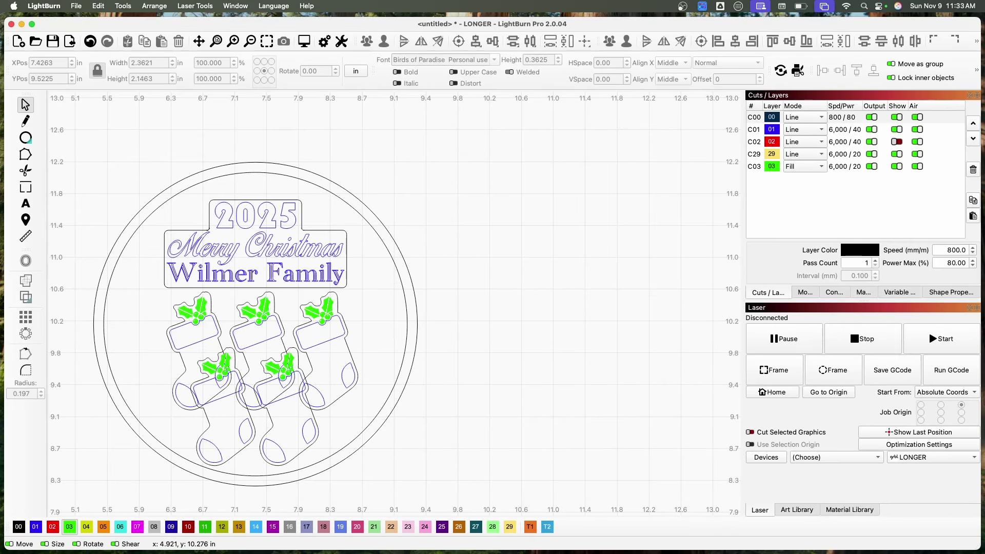
Bring in the set of six snowflake designs and move one snowflake to the left of the ornament.
drag(477, 150, 613, 176)
scroll(596, 180, down, 5)
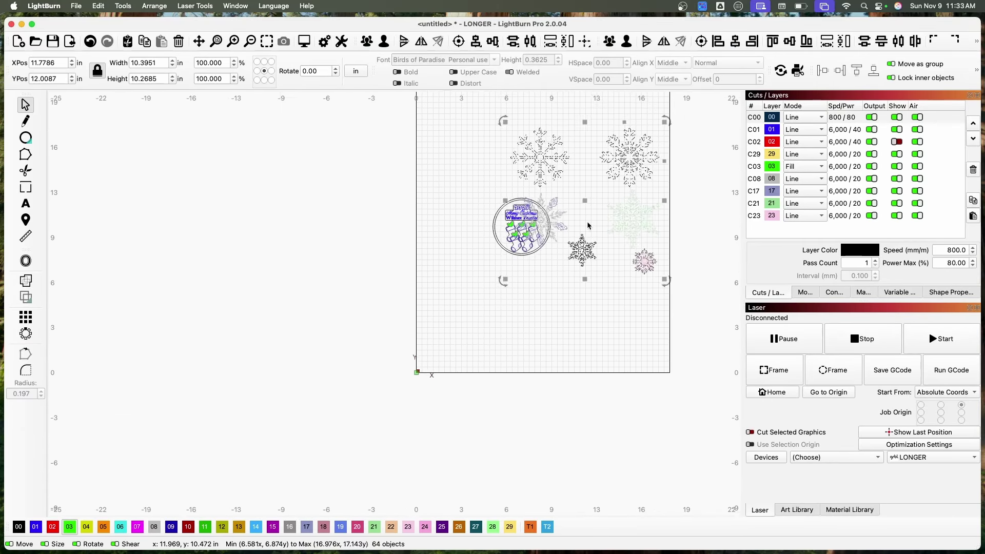
drag(617, 201, 620, 202)
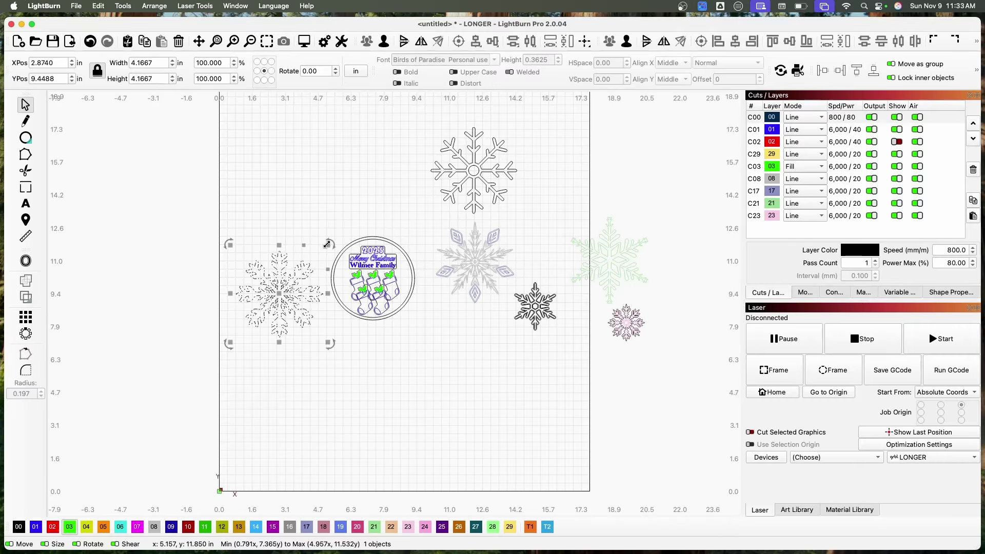
Shrink two snowflakes beside the ornament, making the simpler one about 1.1 in wide, and delete the four other snowflakes.
drag(328, 244, 275, 298)
click(496, 150)
drag(523, 122, 460, 185)
drag(443, 202, 287, 261)
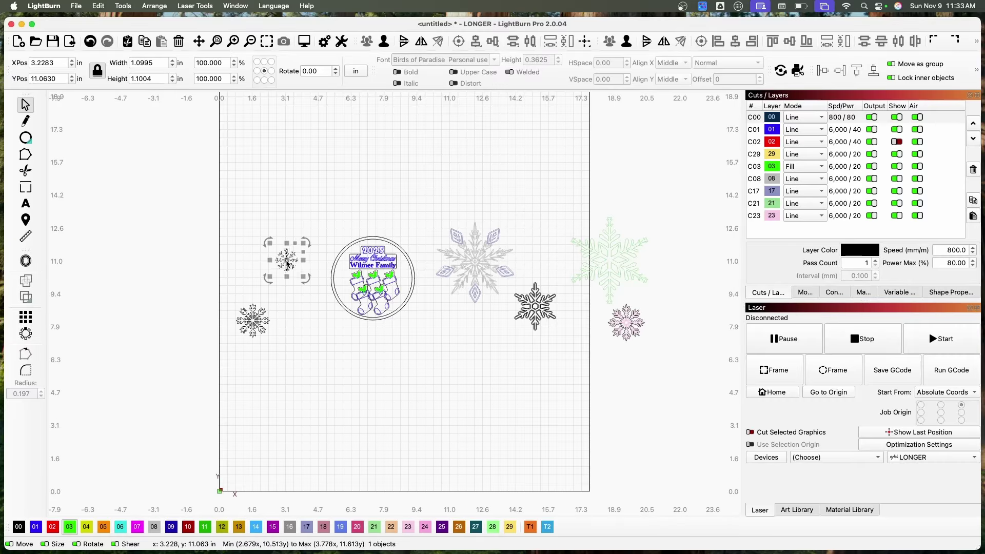
drag(417, 167, 712, 362)
key(Delete)
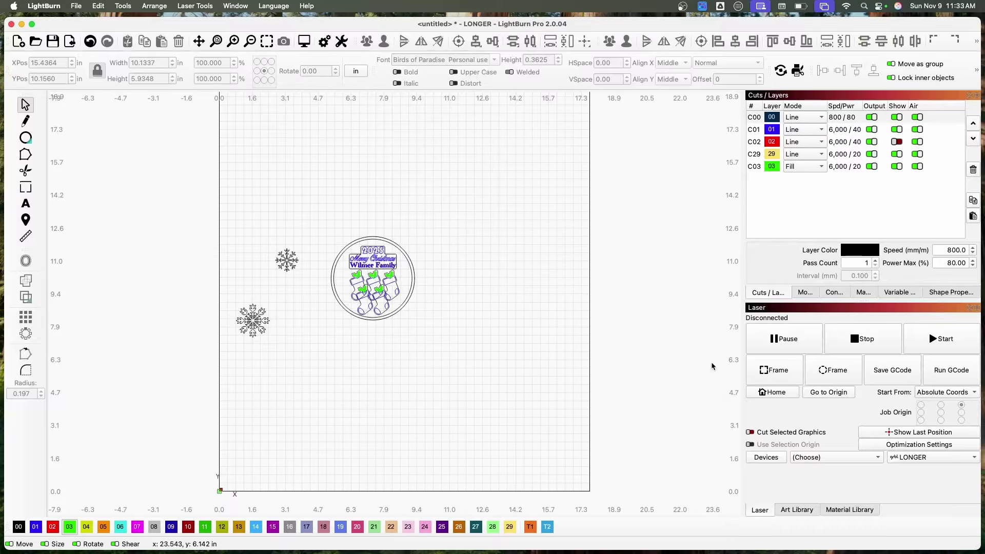
Shrink the simpler snowflake to about 0.54 in, place it left of the text on fill layer 03, and copy it to the lower right.
scroll(299, 361, up, 5)
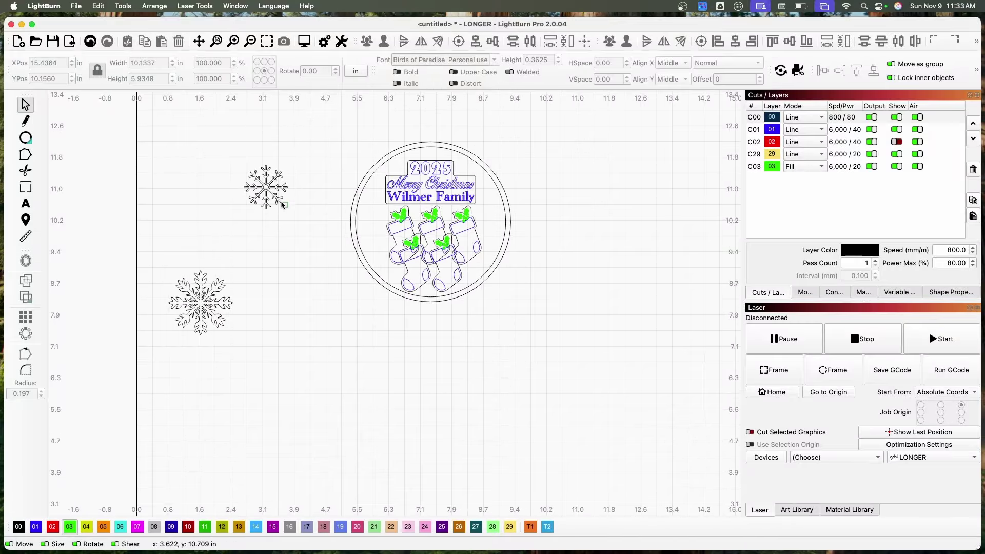
drag(281, 205, 372, 210)
click(70, 527)
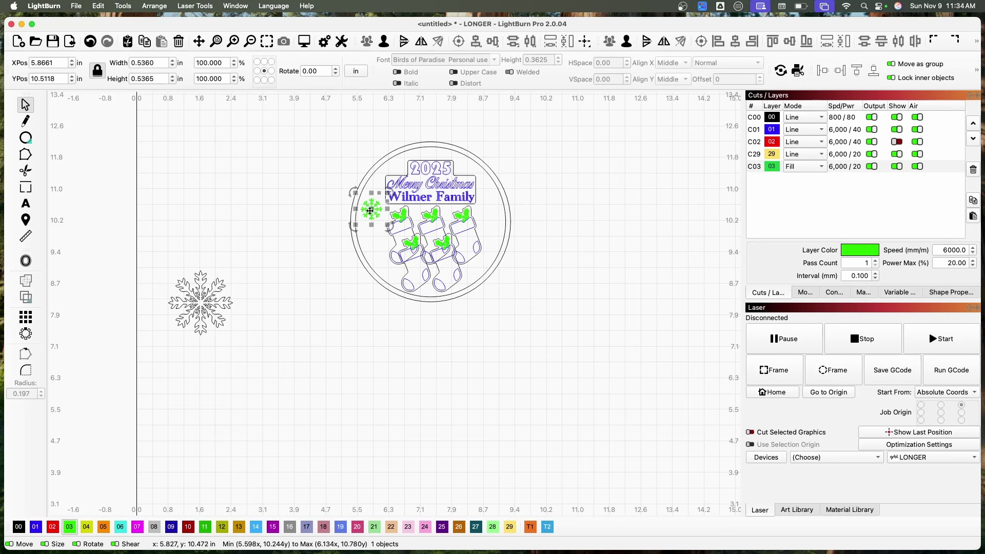
drag(440, 225, 480, 236)
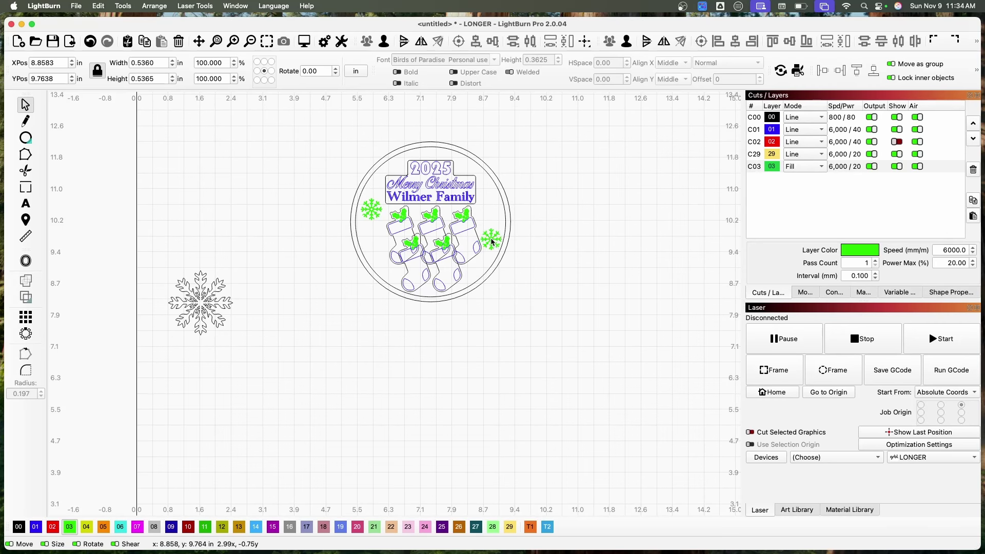
Assign the detailed snowflake to layer 03 at about 0.54 in, with one copy upper right and one lower left, rotated about 20 degrees.
click(200, 303)
click(70, 527)
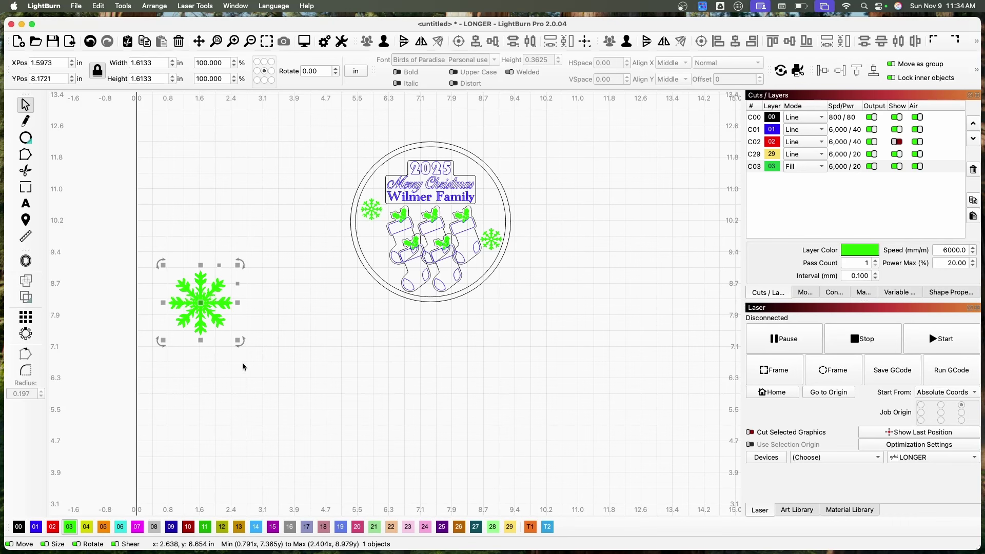
drag(238, 340, 383, 256)
scroll(394, 246, up, 5)
drag(382, 299, 357, 311)
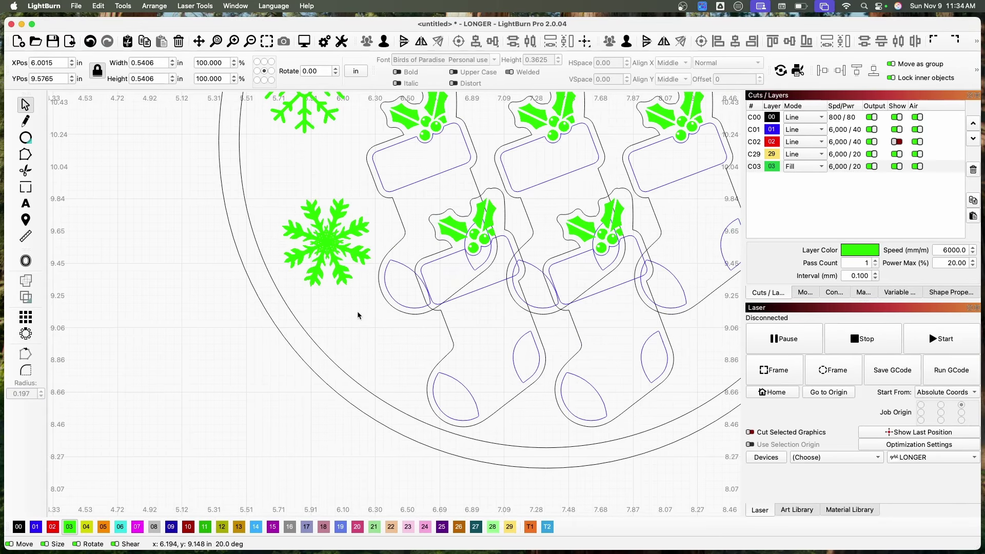
Rotate the lower-right snowflake slightly about its center.
scroll(482, 288, down, 3)
click(696, 254)
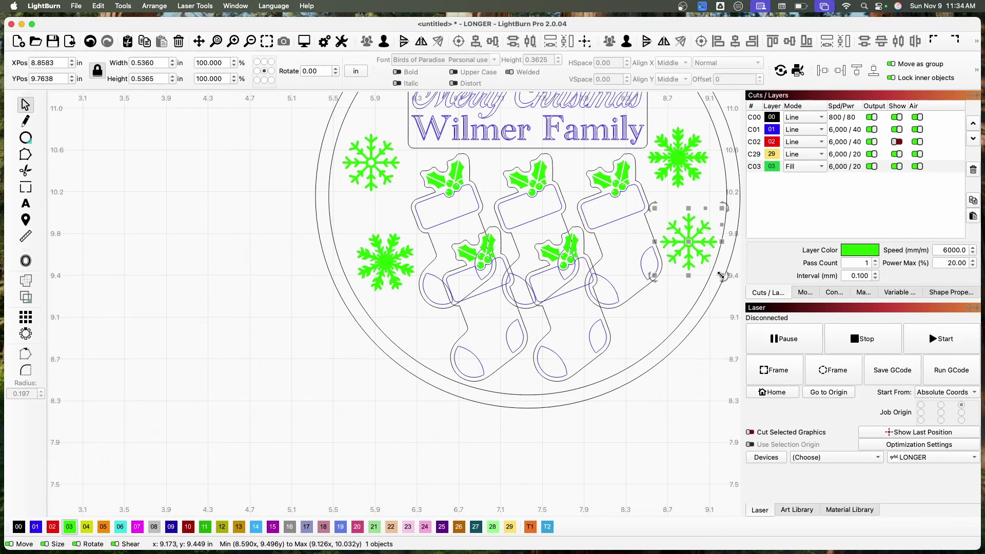
drag(721, 276, 724, 281)
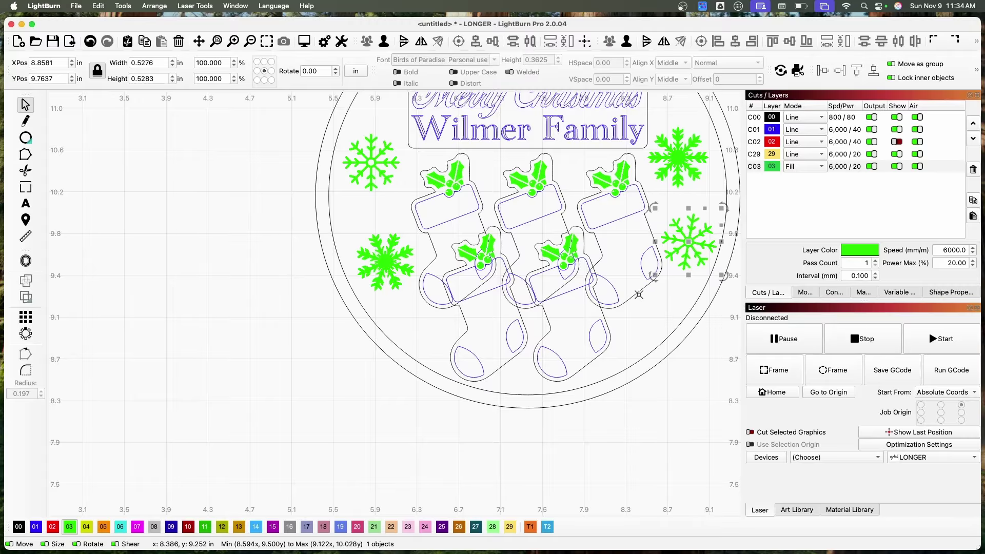
scroll(634, 298, down, 3)
scroll(635, 298, down, 2)
click(691, 281)
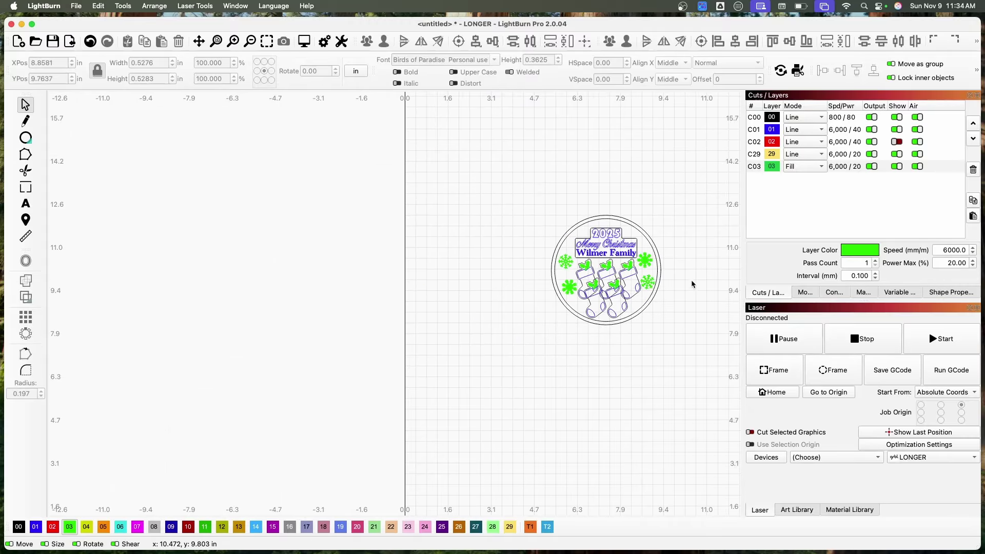
Nudge the year, greeting and family name block slightly upward, away from the stockings.
scroll(713, 272, down, 1)
scroll(712, 277, up, 5)
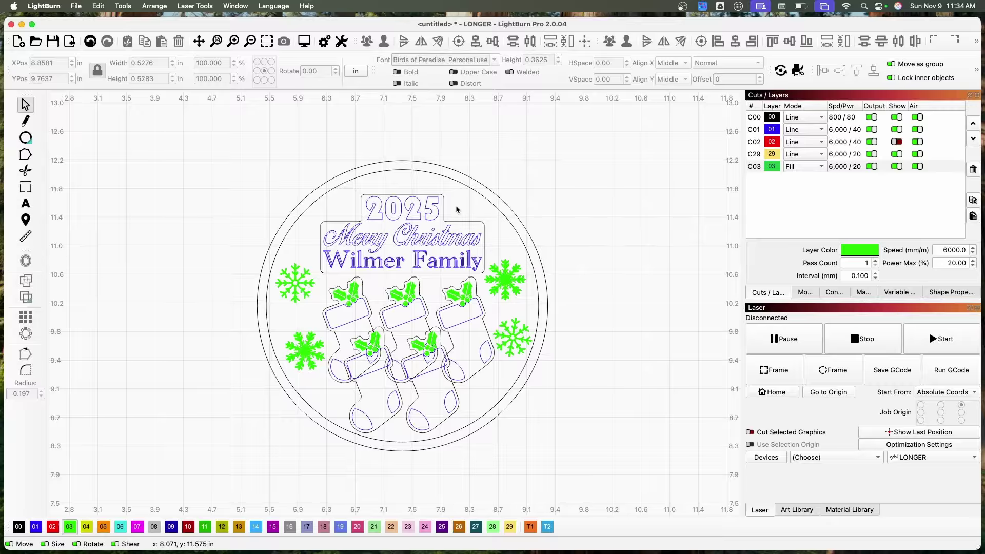
click(404, 231)
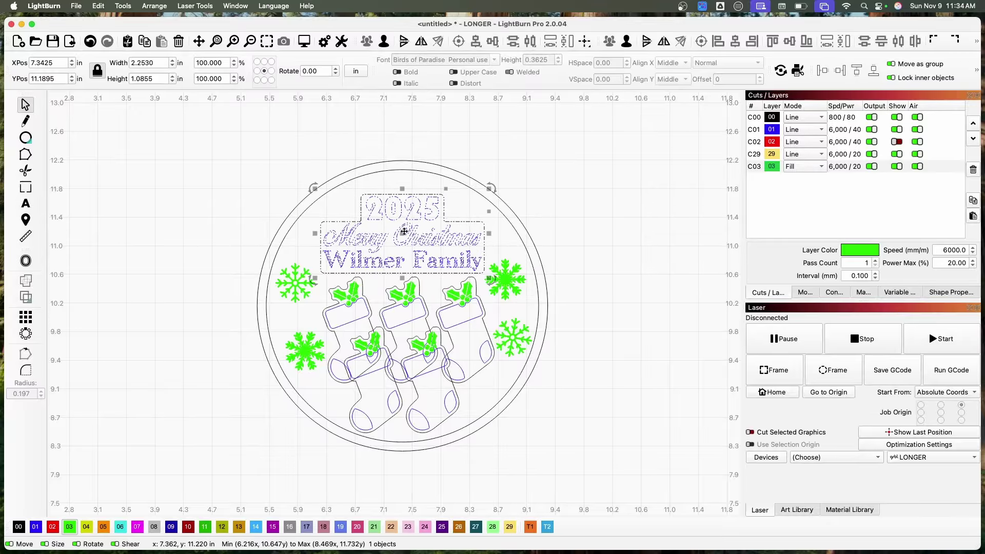
drag(405, 232, 404, 230)
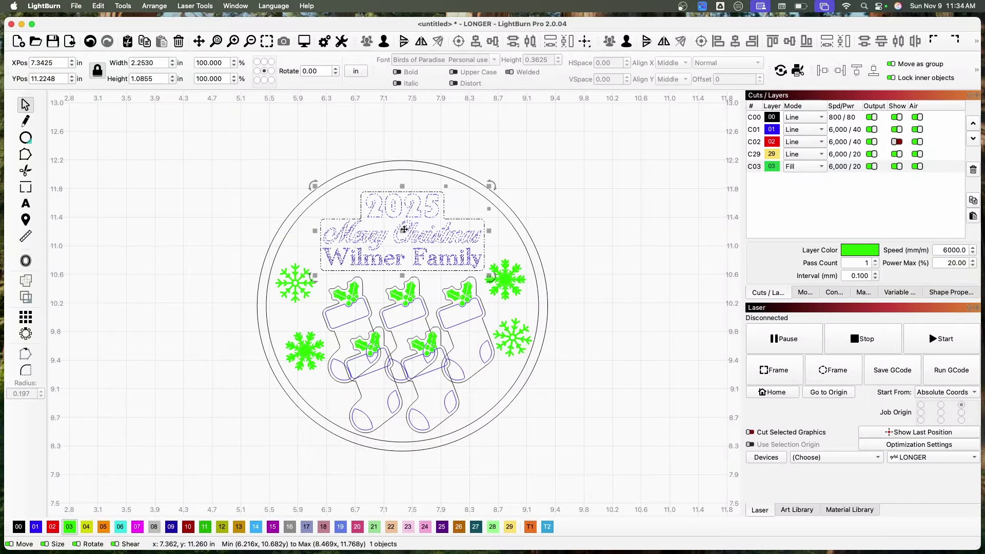
click(578, 133)
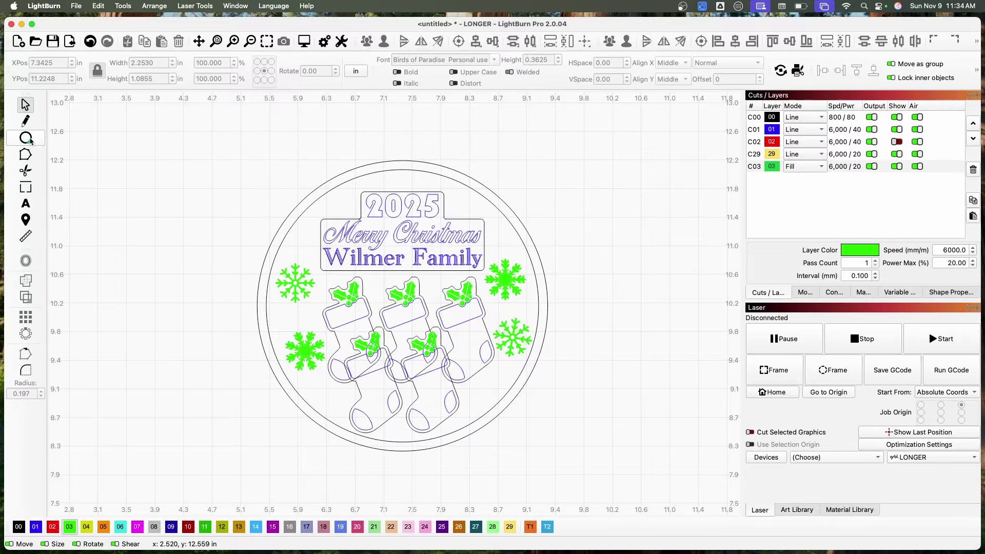
Draw a circle just above the ornament and set its width and height to 0.5 in.
click(407, 137)
double_click(158, 65)
text(0.5)
key(Tab)
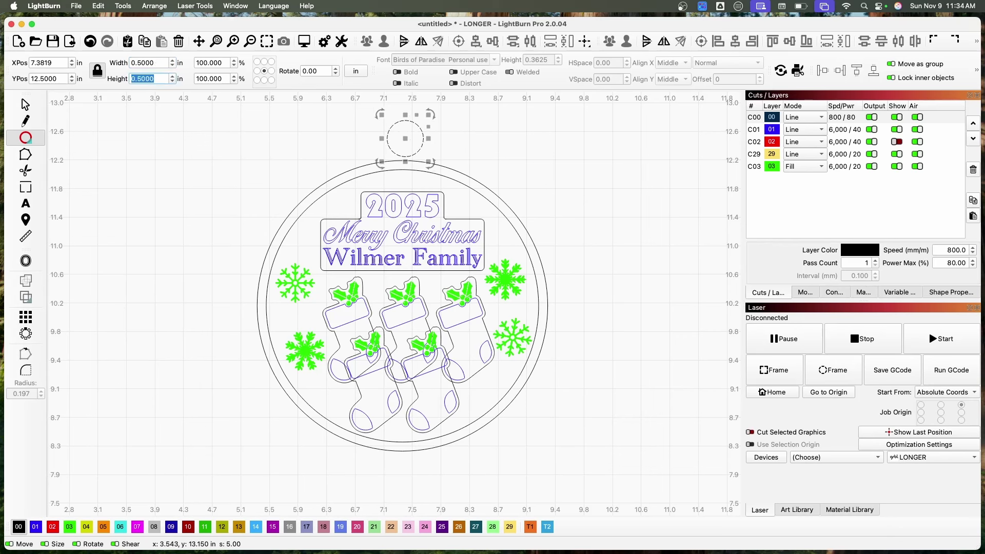
key(Tab)
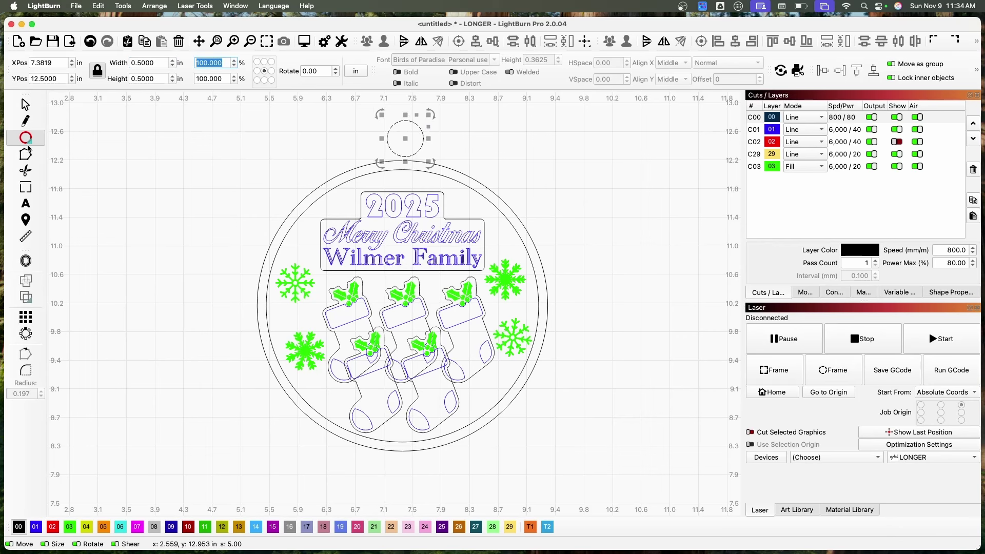
Offset the 0.5 in circle inward by 0.1875 in to make the hanging hole, keeping the original circle.
click(29, 263)
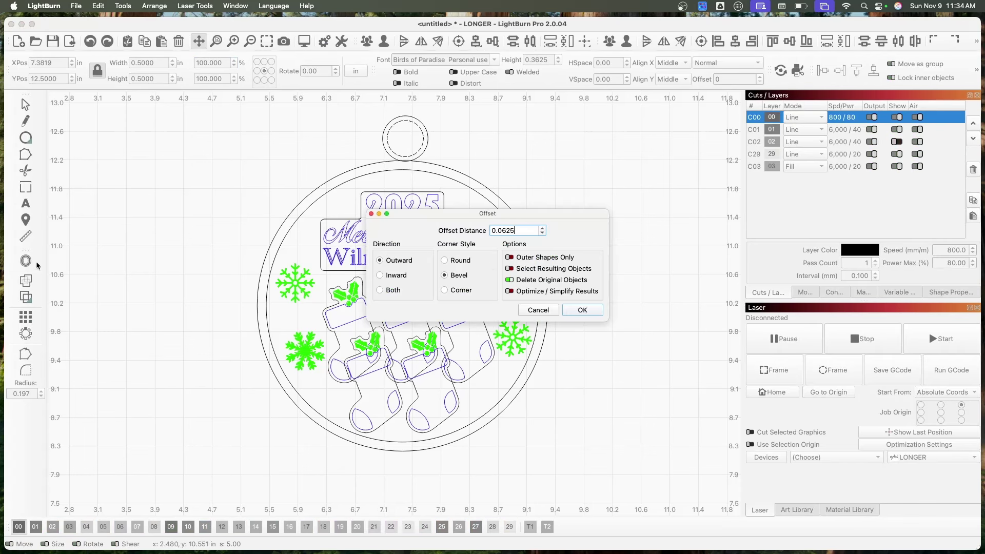
click(543, 228)
click(543, 228)
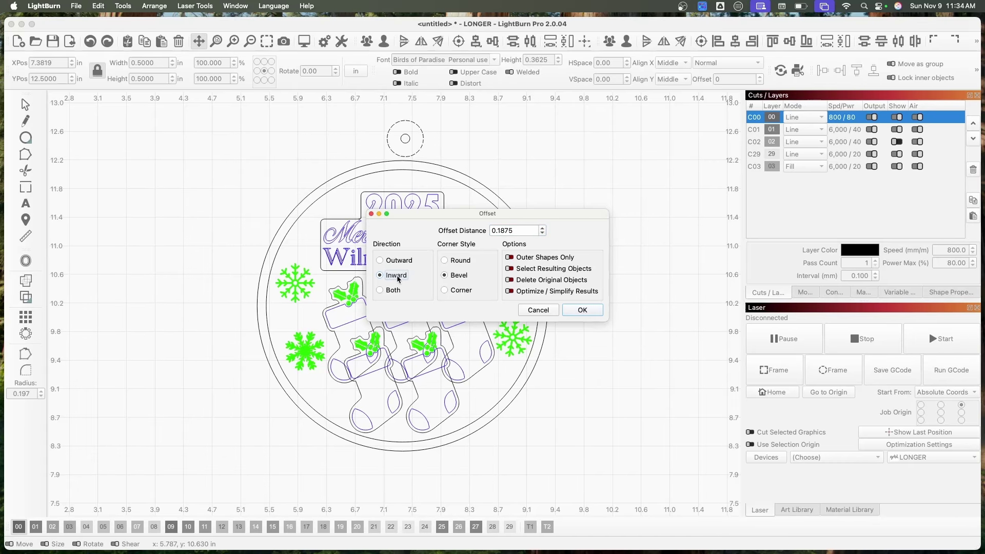
click(583, 310)
key(super+e)
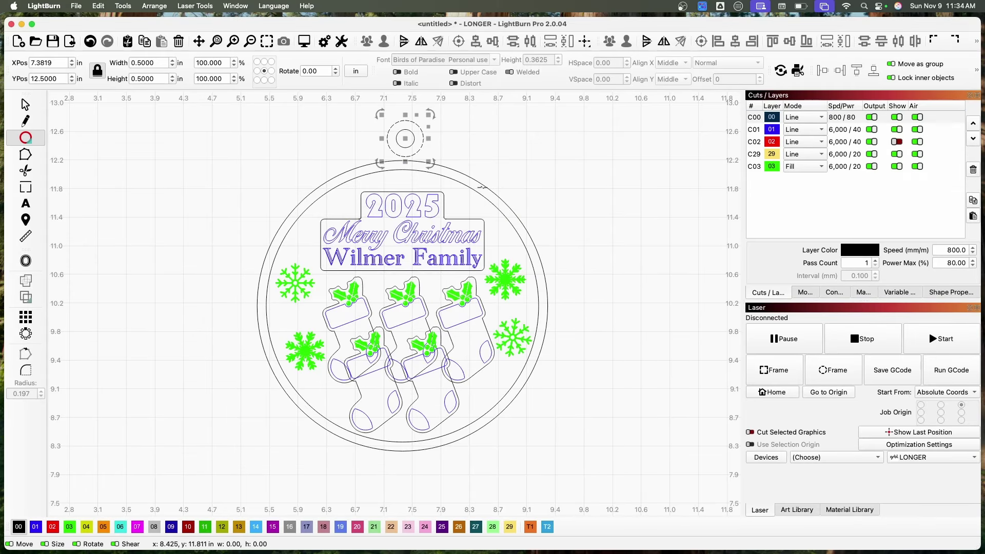
Align the ornament's two rings with the hanger circles on a shared vertical centerline.
drag(466, 121, 376, 149)
key(Escape)
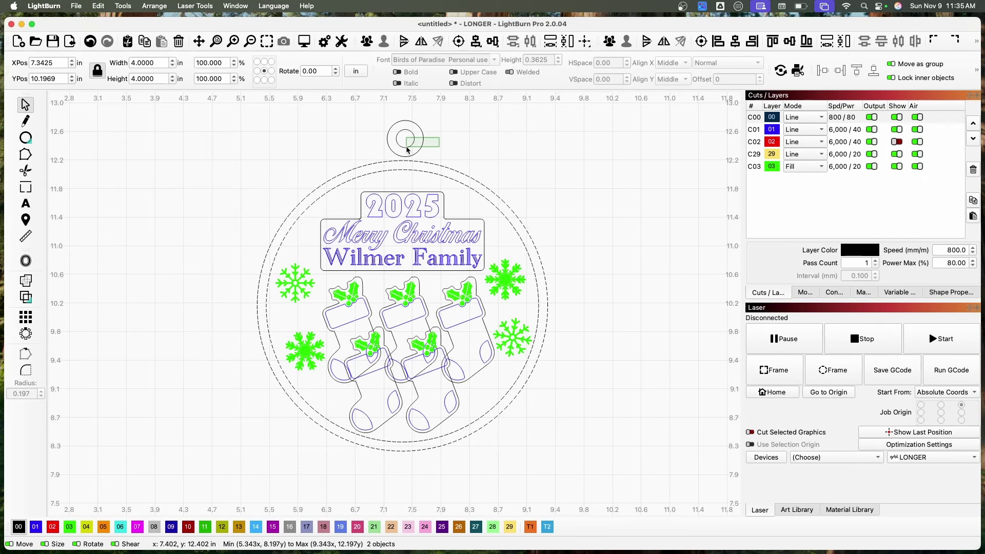
shift+click(424, 139)
click(482, 44)
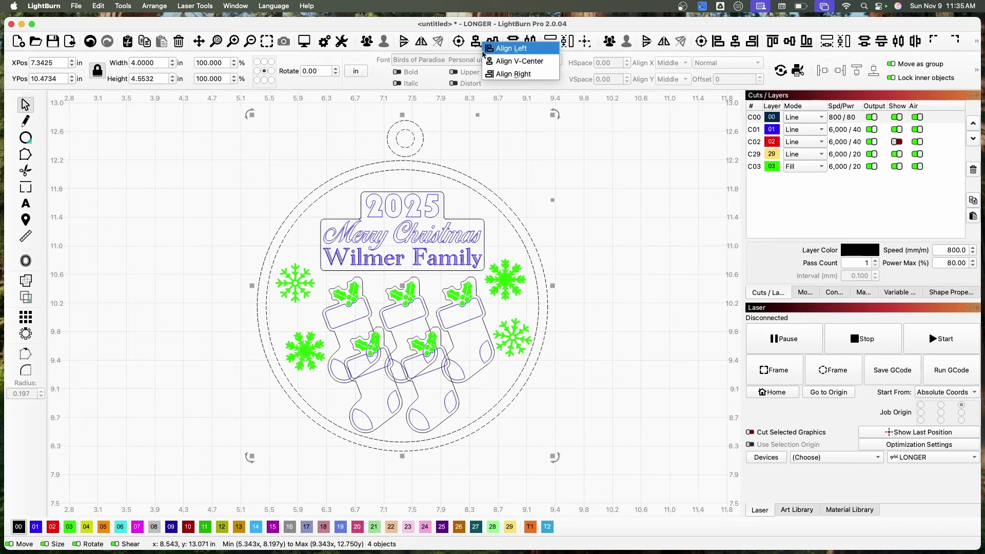
click(500, 67)
click(447, 128)
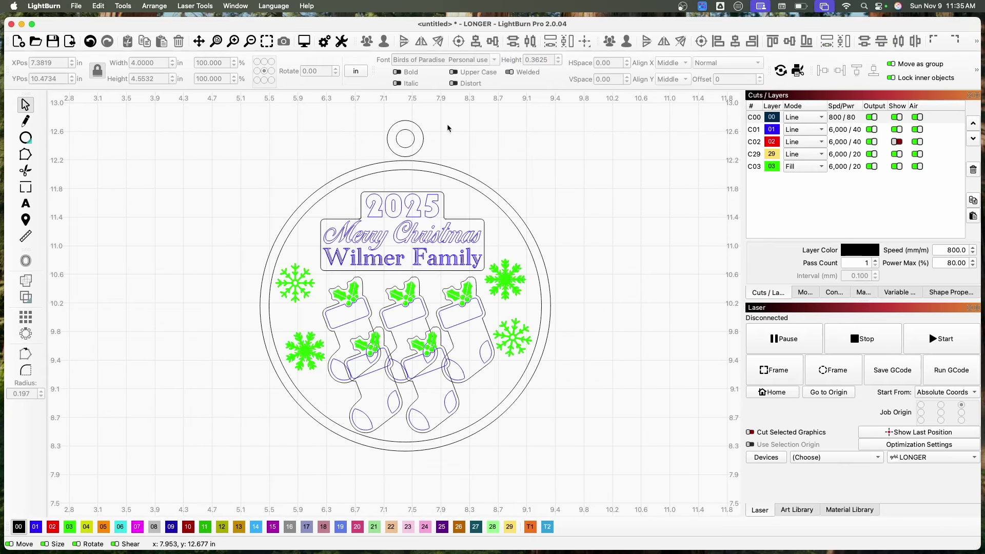
Lower the hanger circles to overlap the ornament's outer edge and weld the outer hanger circle to the outer ring.
click(409, 148)
drag(404, 137, 402, 150)
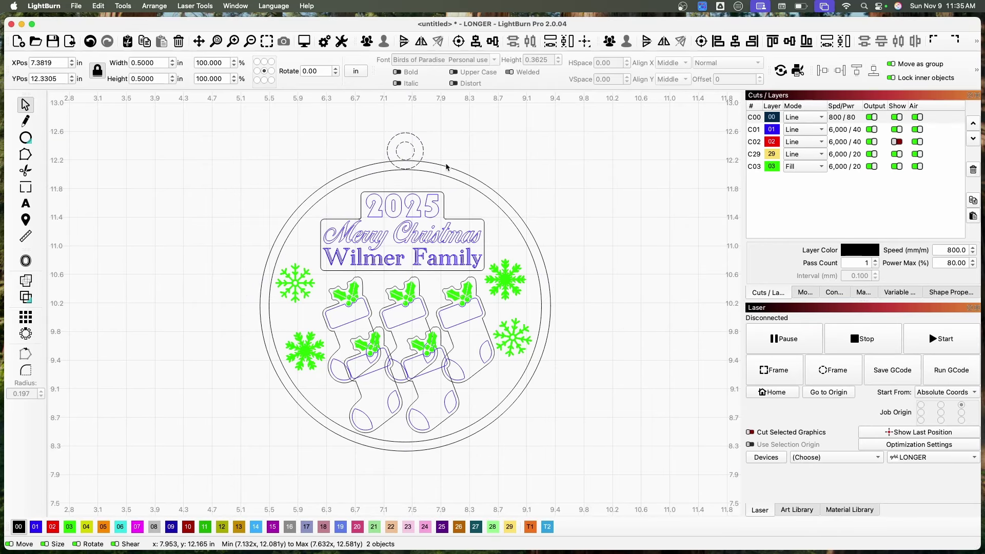
shift+click(406, 162)
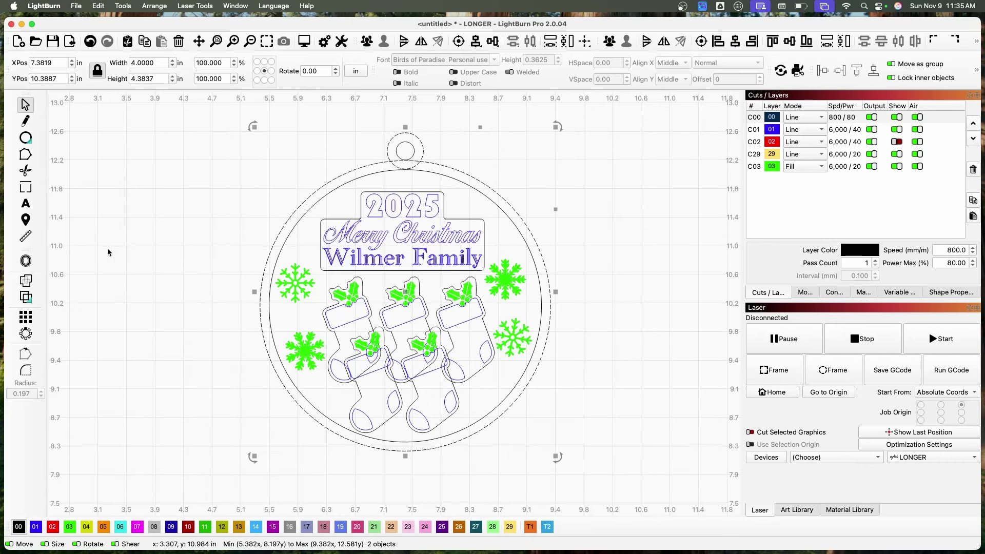
click(26, 280)
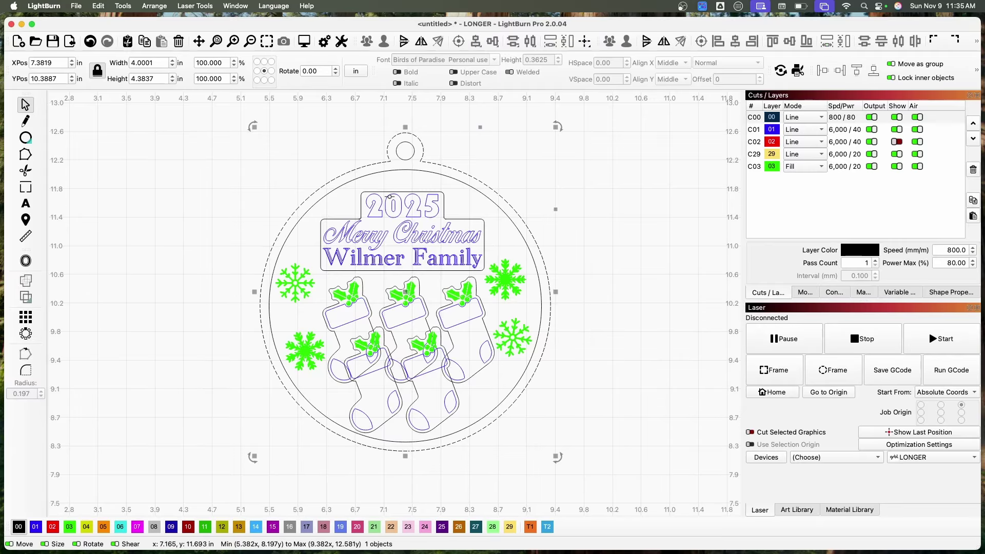
Align the text block with the ornament outline and hanger on their vertical centerline.
click(575, 163)
drag(572, 118, 274, 255)
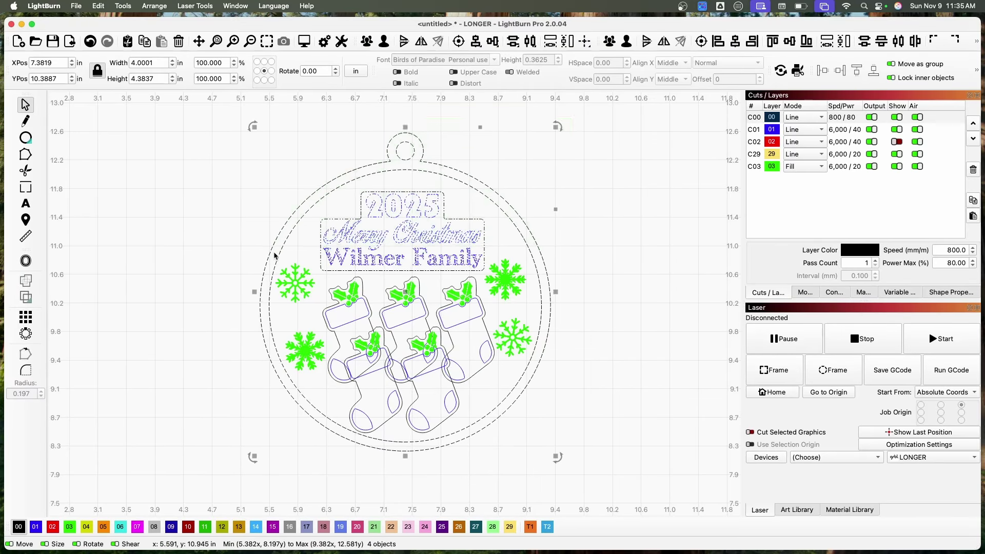
click(493, 41)
click(520, 60)
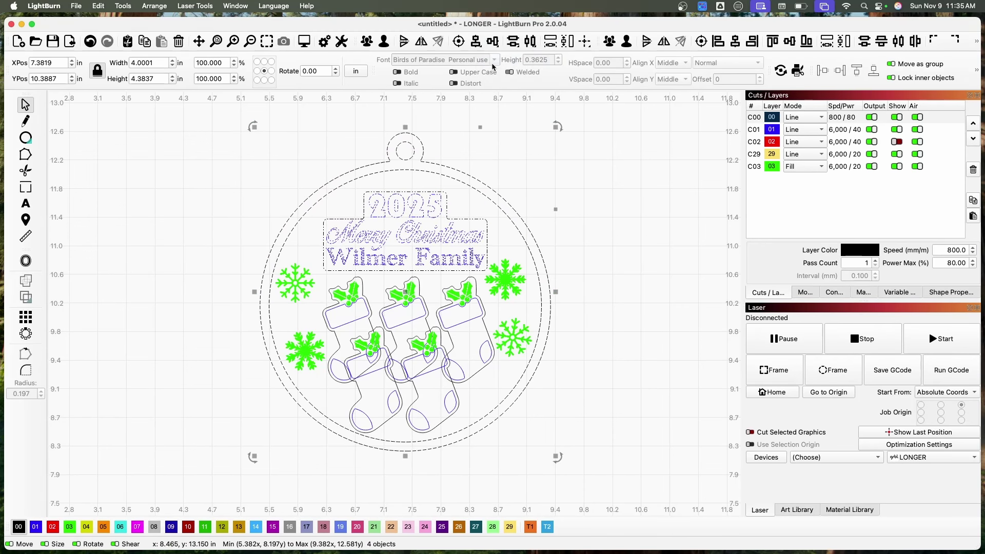
Select the complete ornament and place a duplicate beside it on the right.
click(558, 180)
drag(573, 118, 203, 464)
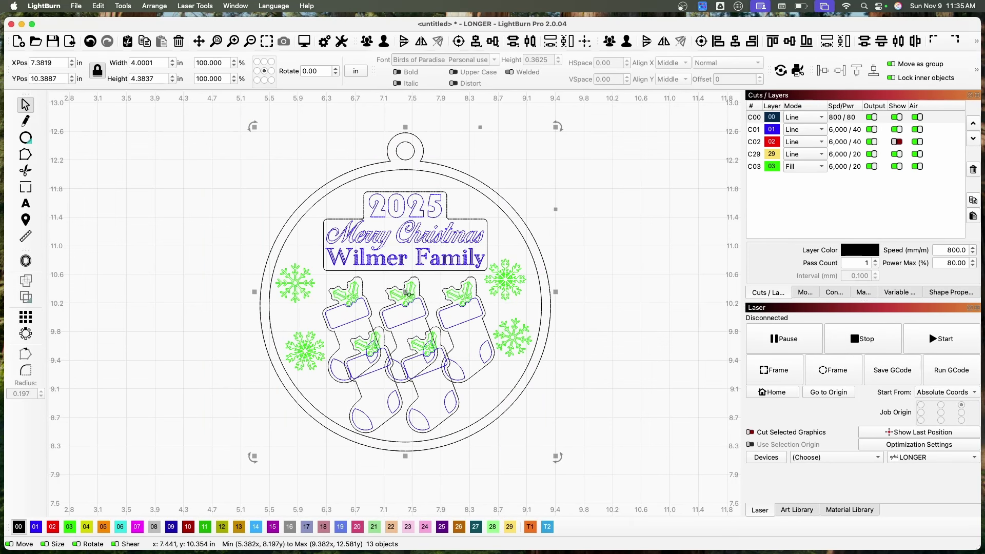
drag(410, 279, 705, 269)
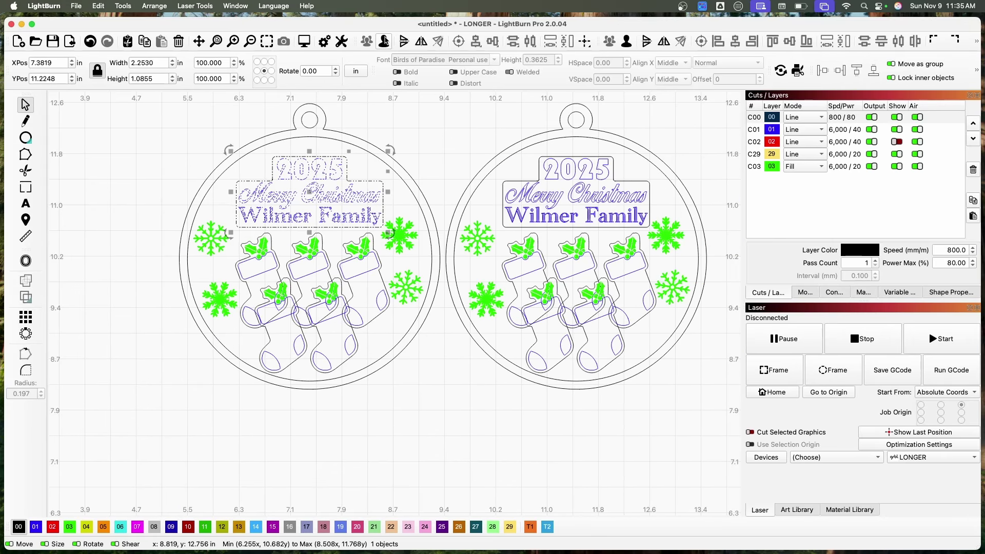
Ungroup the left ornament's text block and delete its greeting, family name and year, keeping the surrounding outline.
click(383, 42)
click(272, 195)
key(Delete)
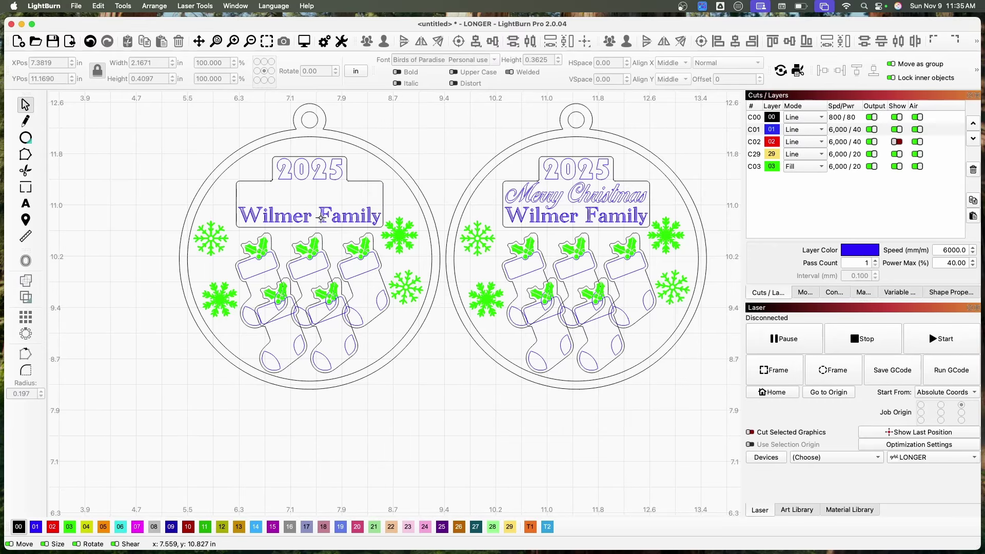
click(264, 214)
key(Delete)
click(316, 167)
key(Delete)
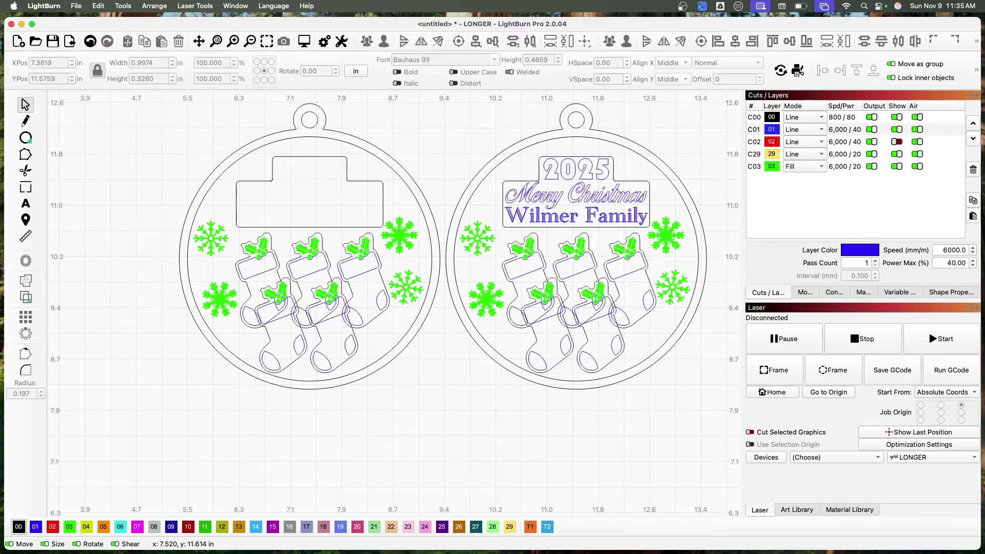
Assign the left ornament's empty text outline to layer 02, show that layer, and delete the misaligned old outline.
click(347, 175)
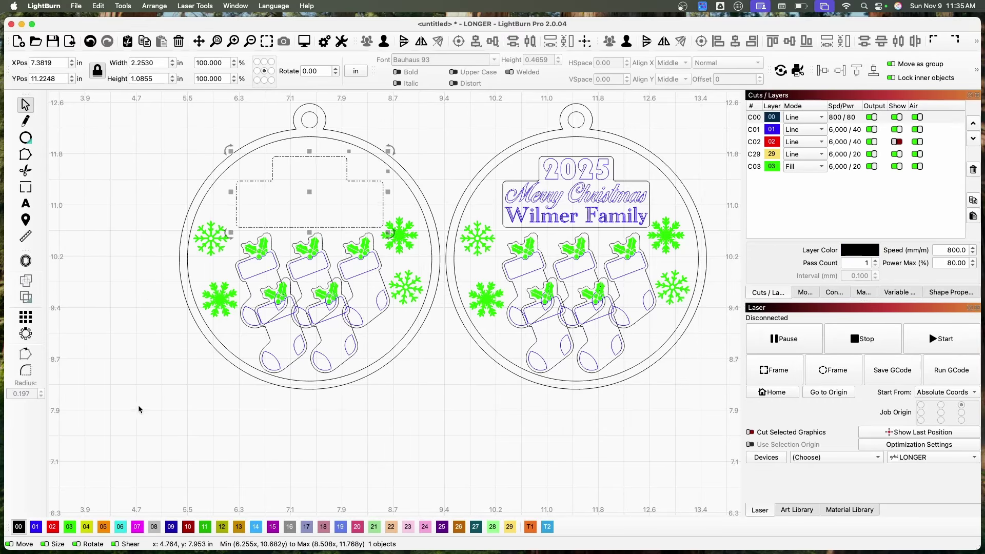
click(53, 527)
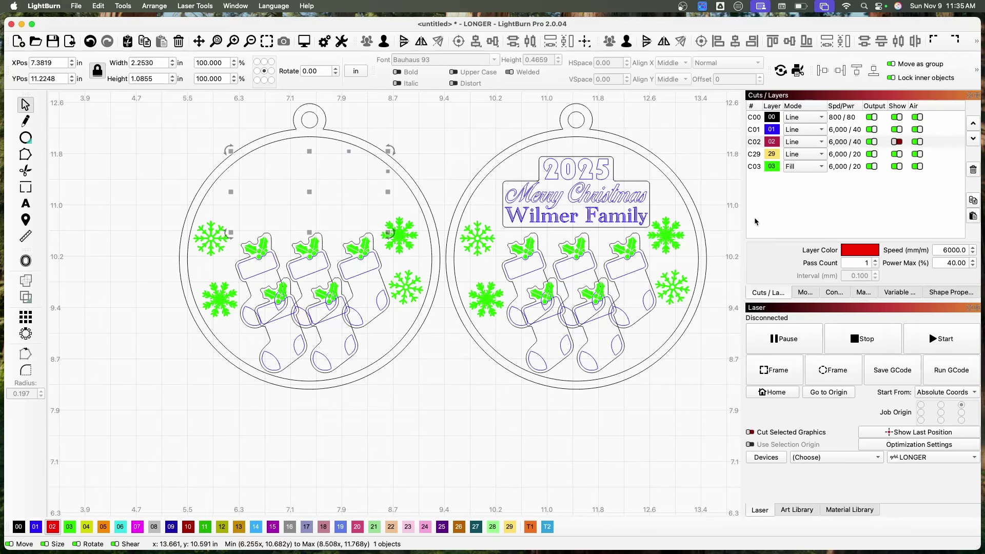
click(897, 142)
click(428, 155)
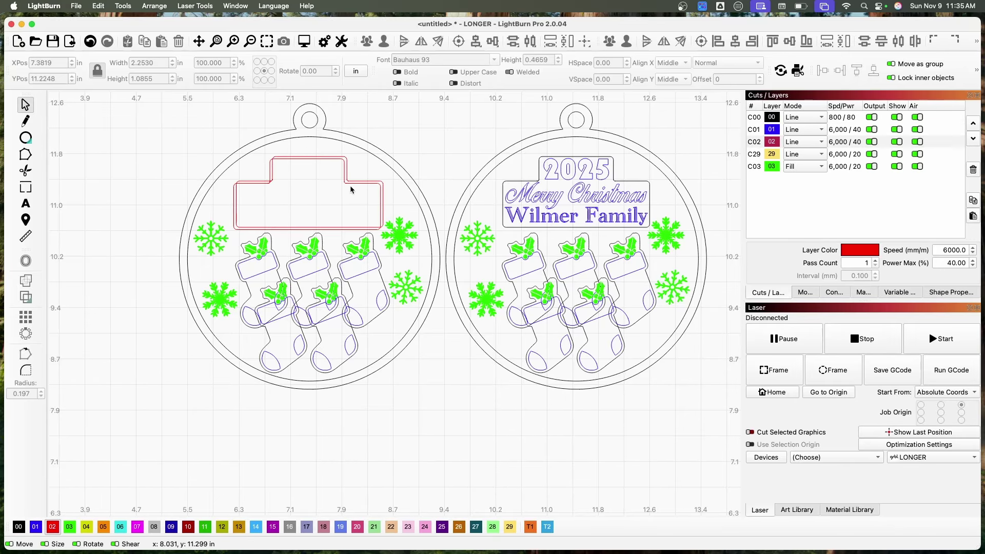
drag(351, 183, 349, 186)
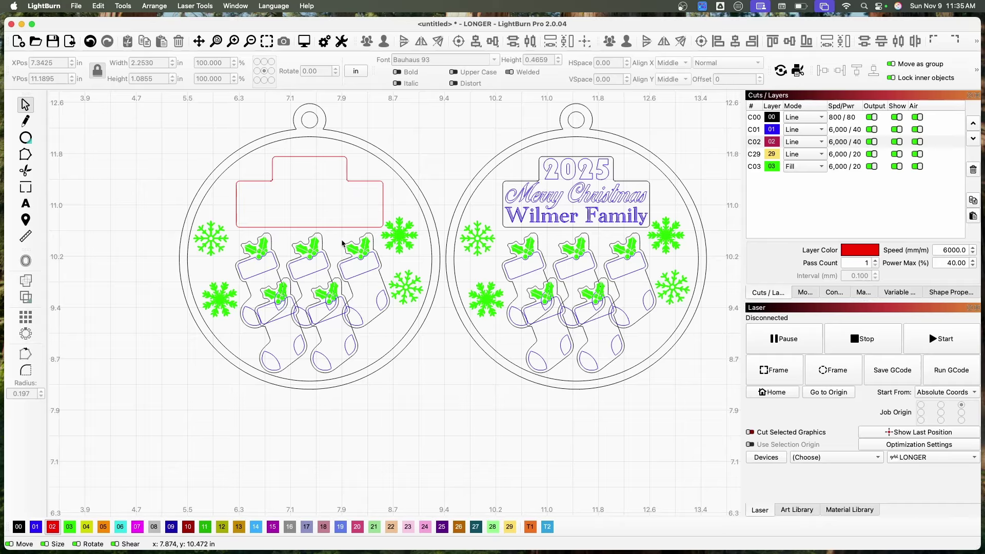
Delete all five stockings from the left ornament and all four snowflakes from the right ornament.
drag(378, 343, 258, 249)
key(Delete)
click(665, 235)
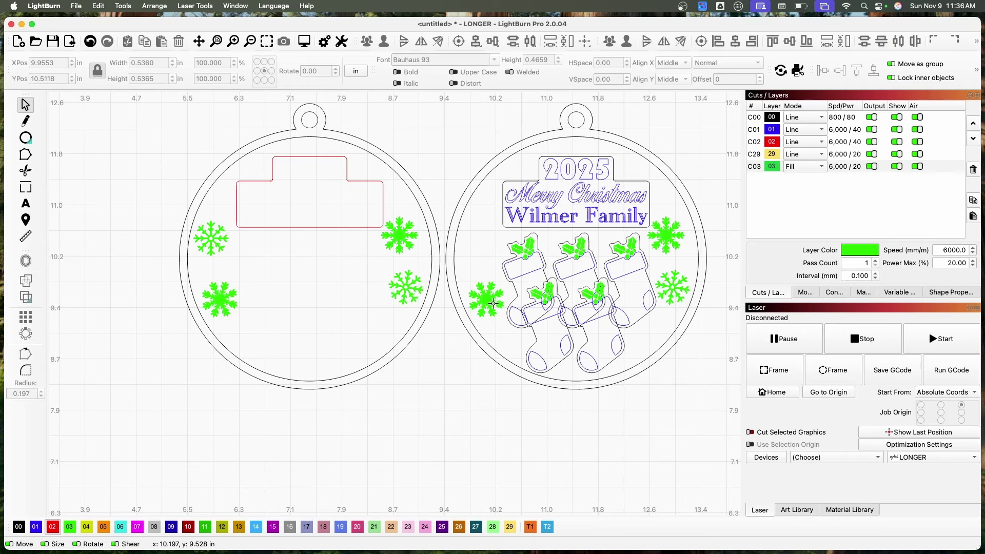
key(Delete)
click(670, 292)
key(Delete)
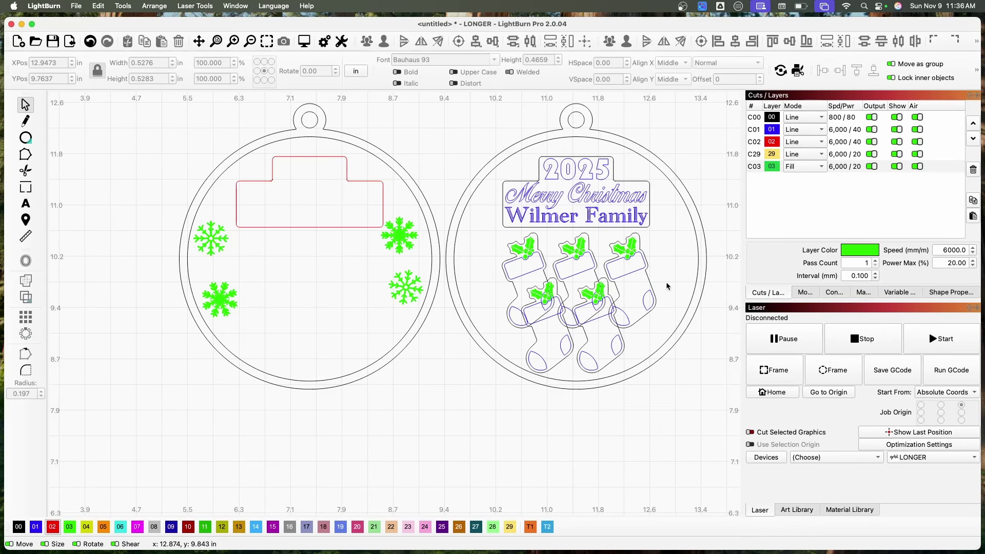
Delete the right ornament's two lower stockings, arrange four stockings in one row, and place a fifth copy below the row.
drag(540, 353, 538, 353)
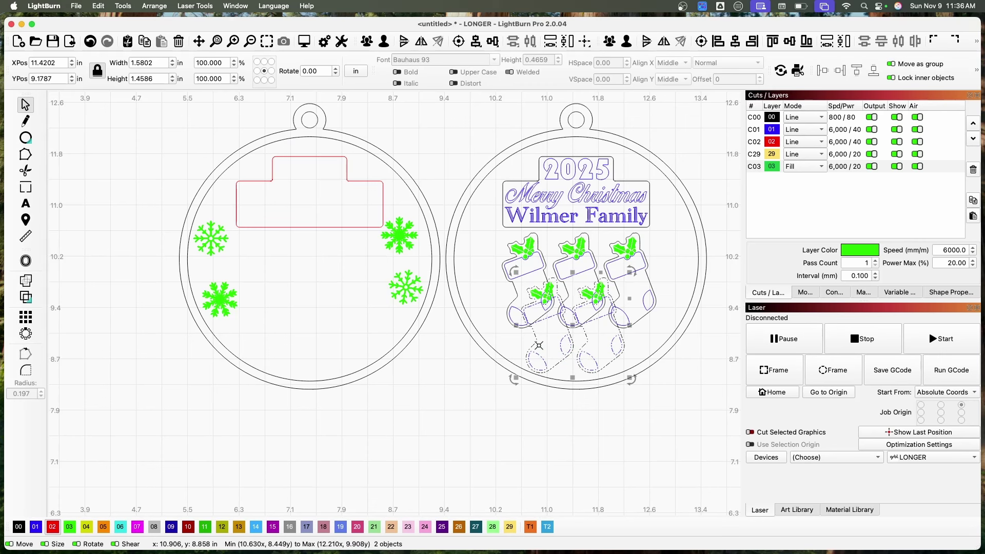
key(Delete)
drag(608, 332, 580, 323)
click(599, 294)
key(super+d)
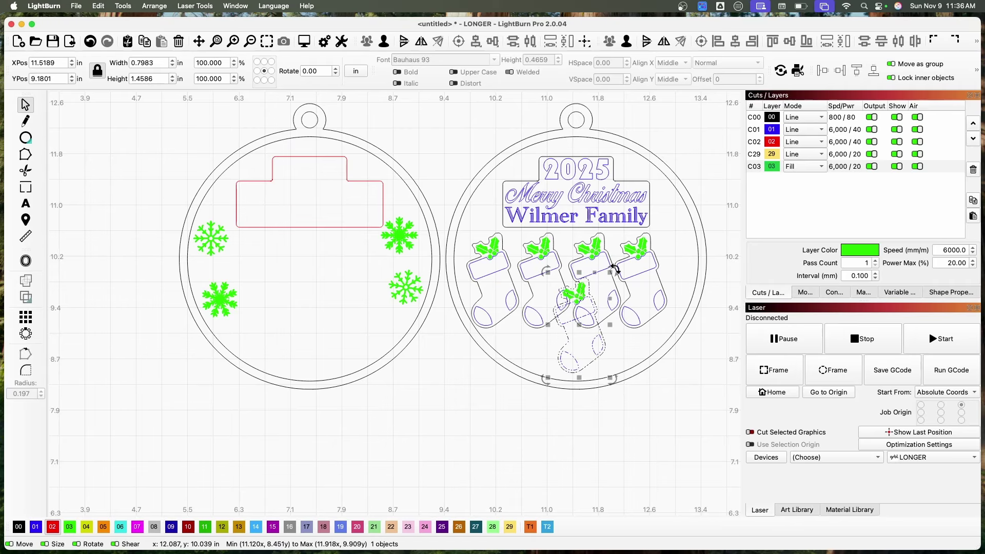
Rotate the fifth stocking onto its side and position it beneath the row, inside the ornament's lower edge.
drag(614, 269, 633, 305)
drag(578, 337, 565, 346)
drag(621, 306, 622, 313)
drag(566, 346, 596, 355)
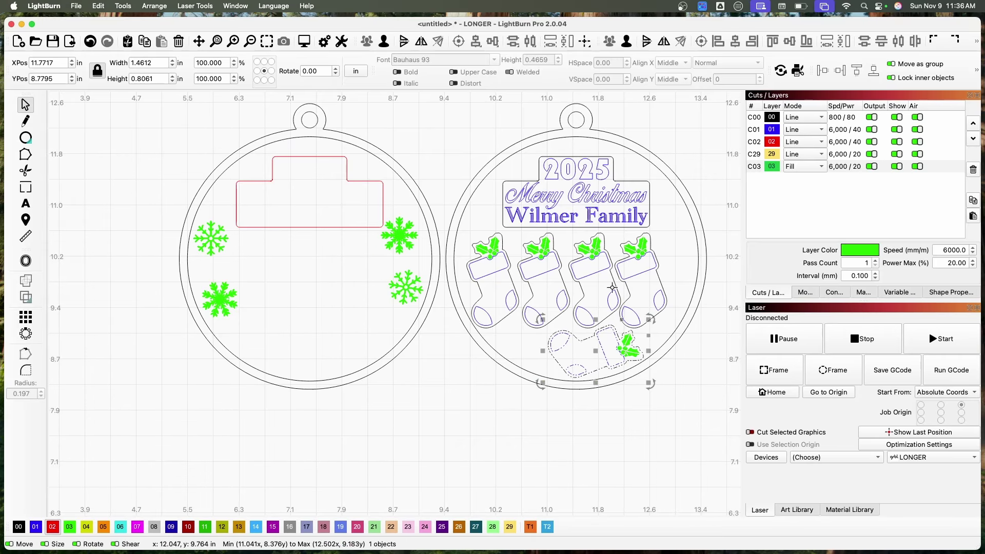
click(674, 249)
Add a family member's first name as text on layer 06 at the first stocking, using the Bangla MN font.
scroll(601, 282, up, 6)
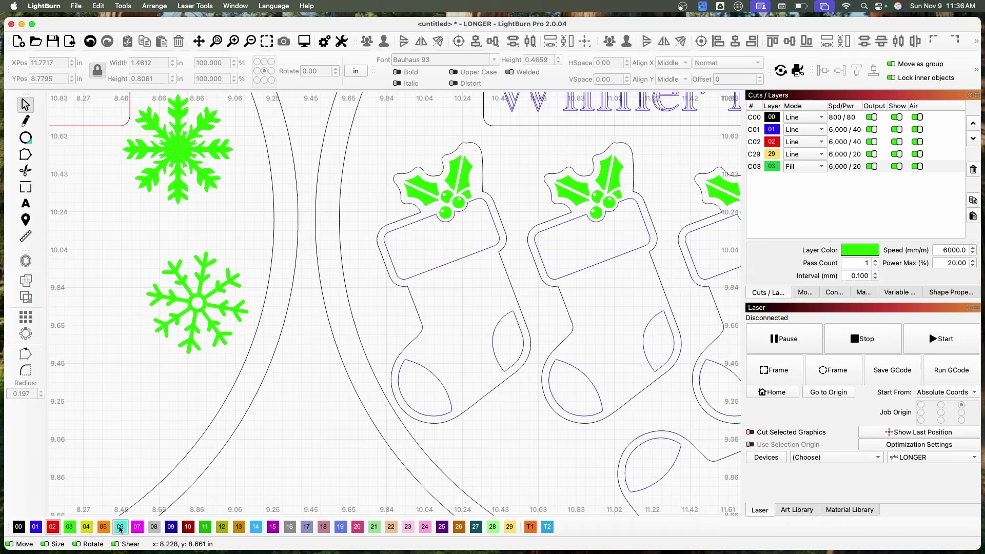
click(25, 208)
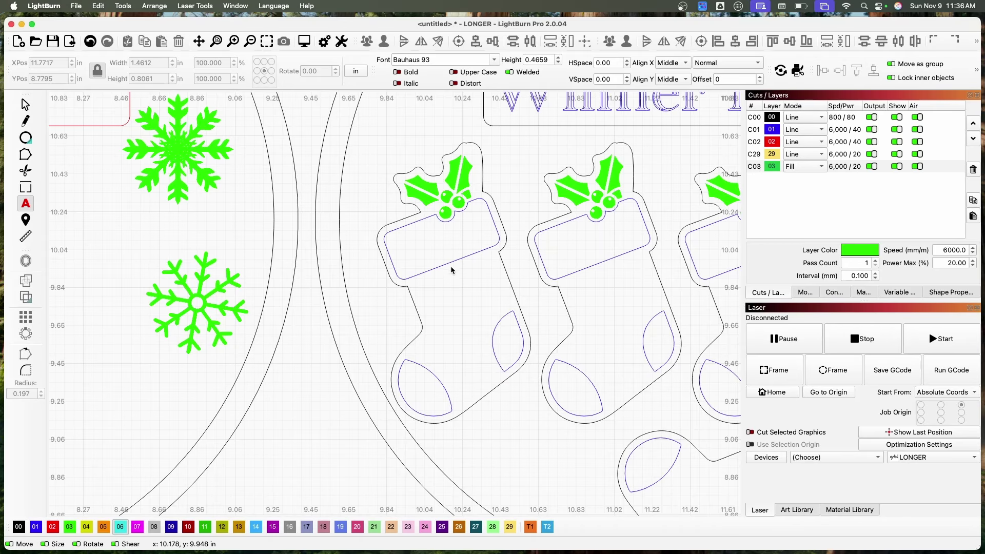
click(406, 281)
text(Steve)
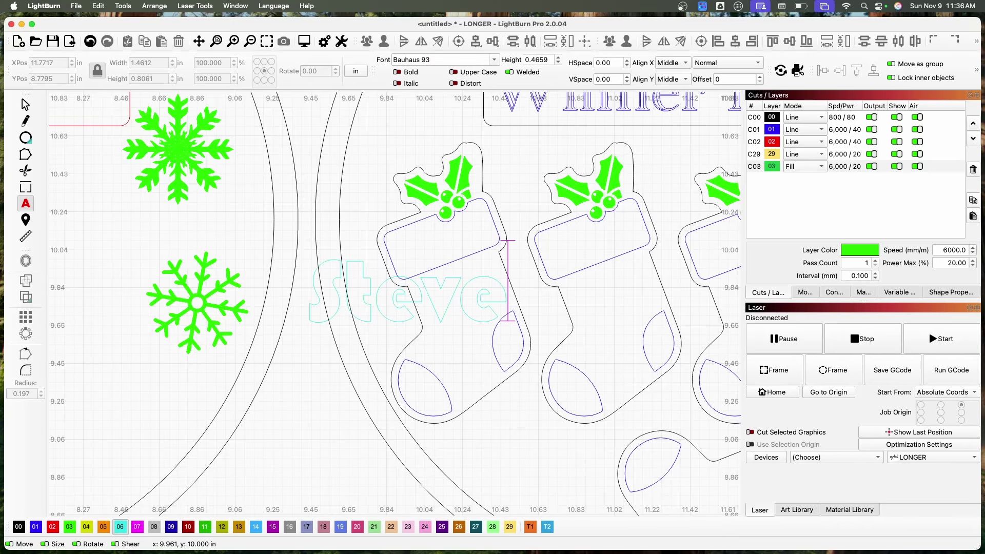
click(494, 60)
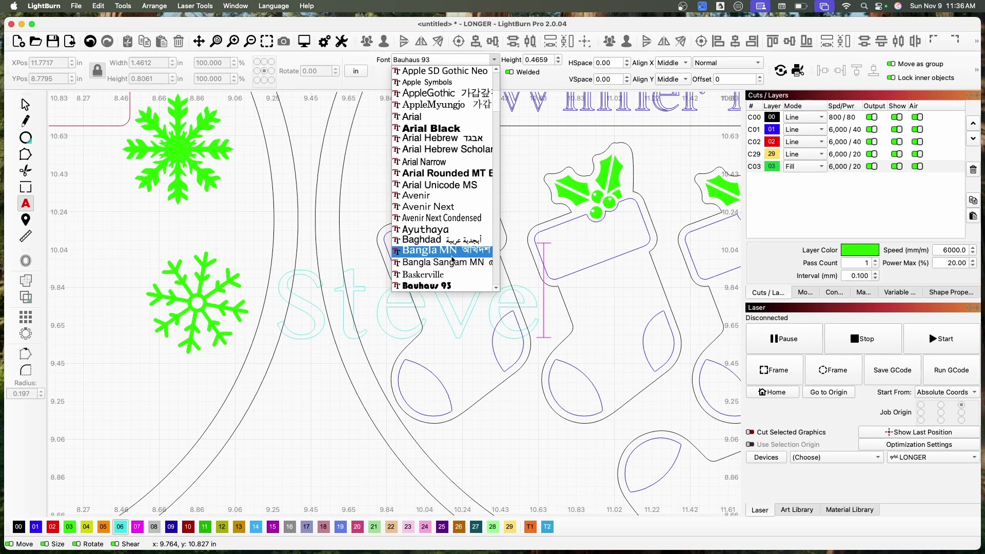
click(452, 256)
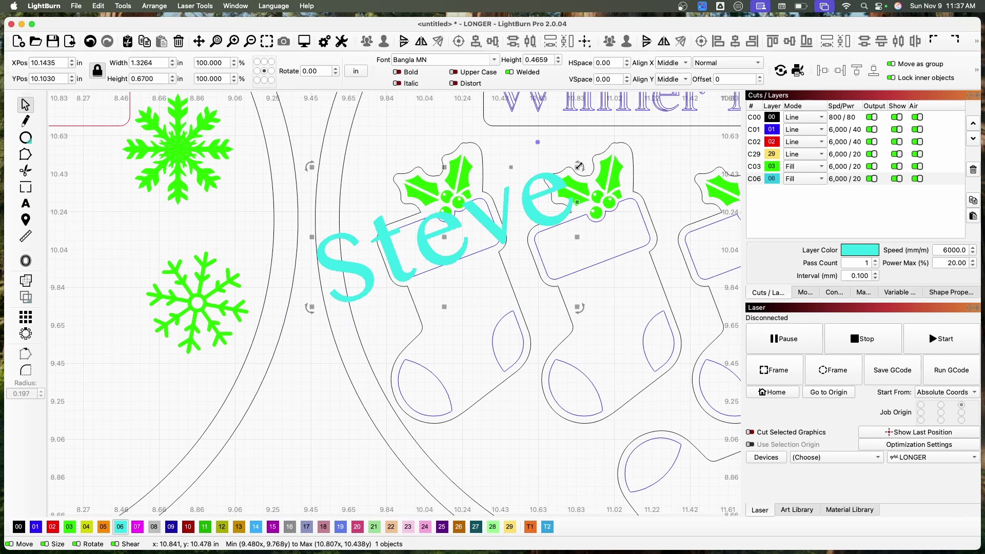
Shrink the slanted name to about 0.47 in wide and fit it inside the first stocking's cuff.
drag(582, 166, 447, 229)
click(523, 206)
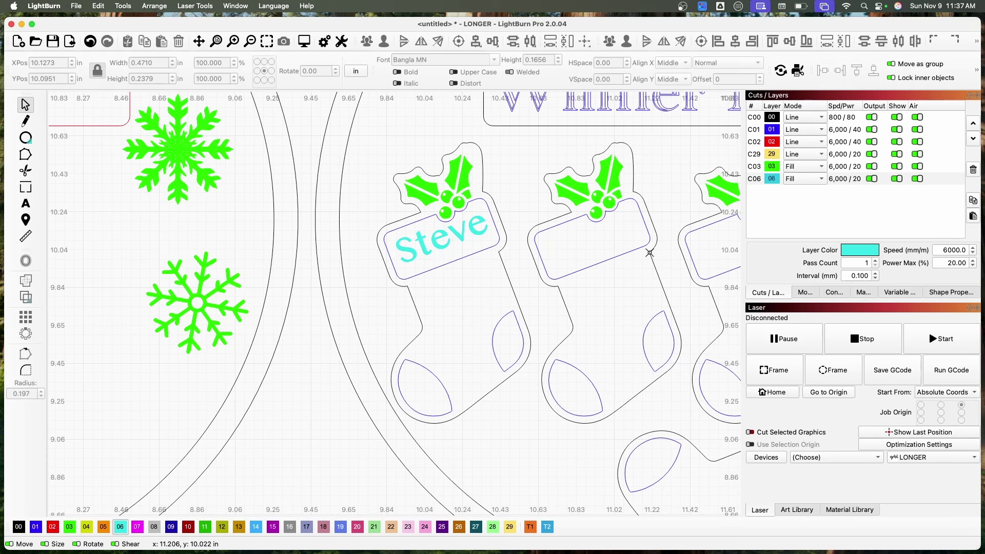
scroll(662, 258, down, 10)
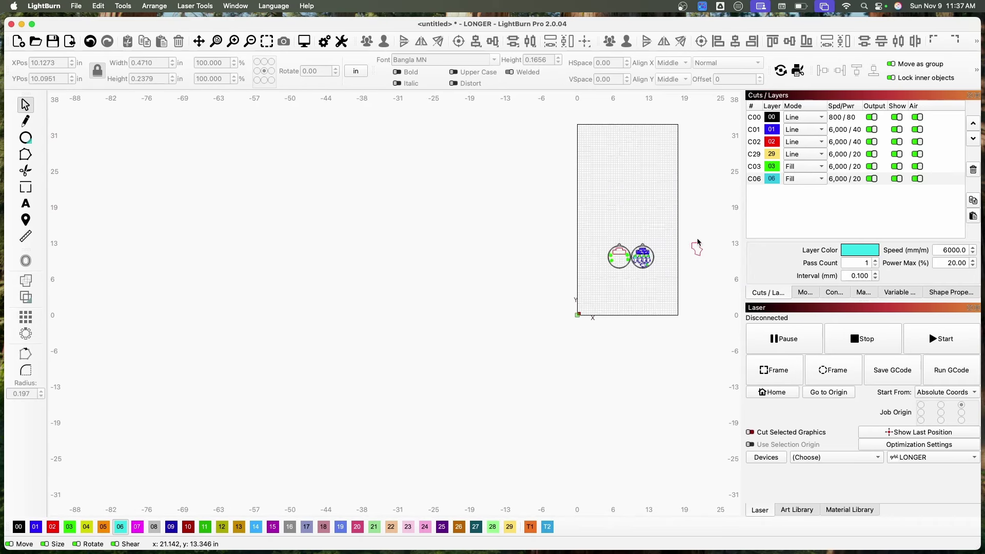
scroll(594, 253, up, 5)
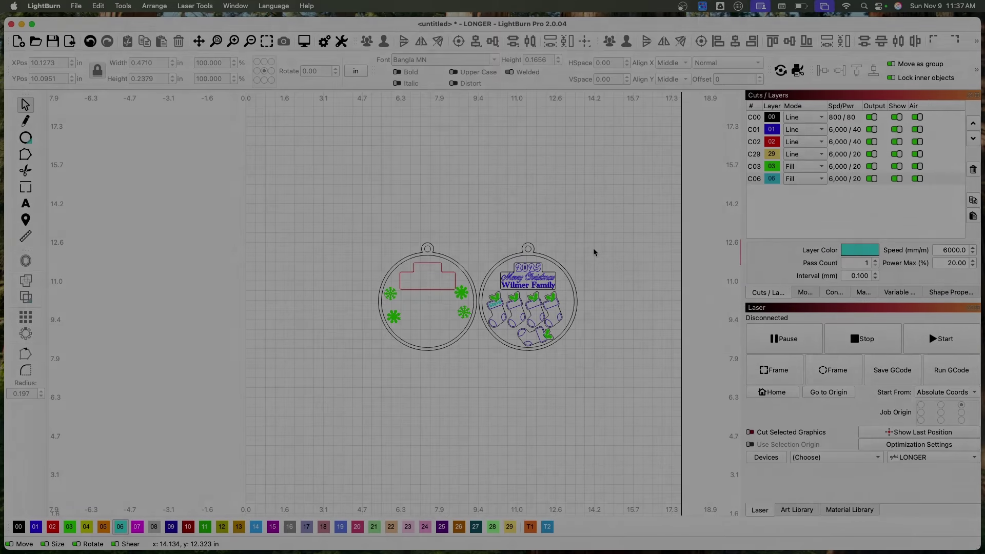